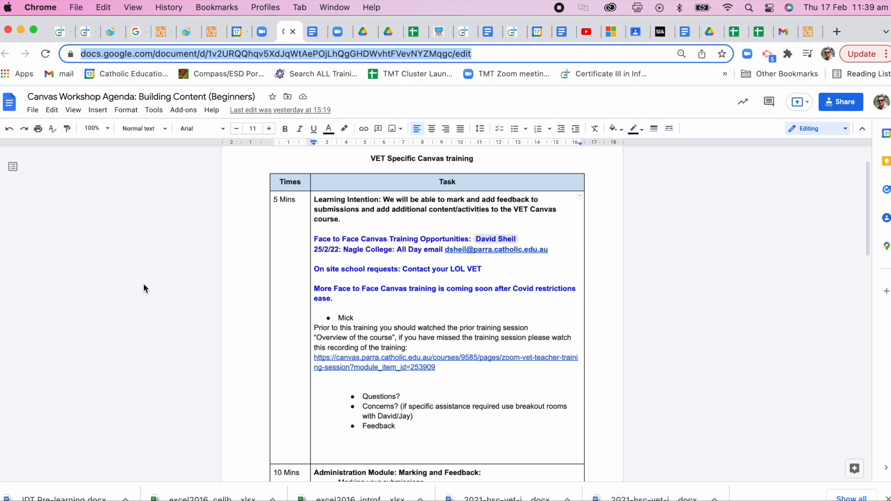
# Open the Marks gradebook of the CEDP VET Canvas Learning Centre course.
pyautogui.click(81, 33)
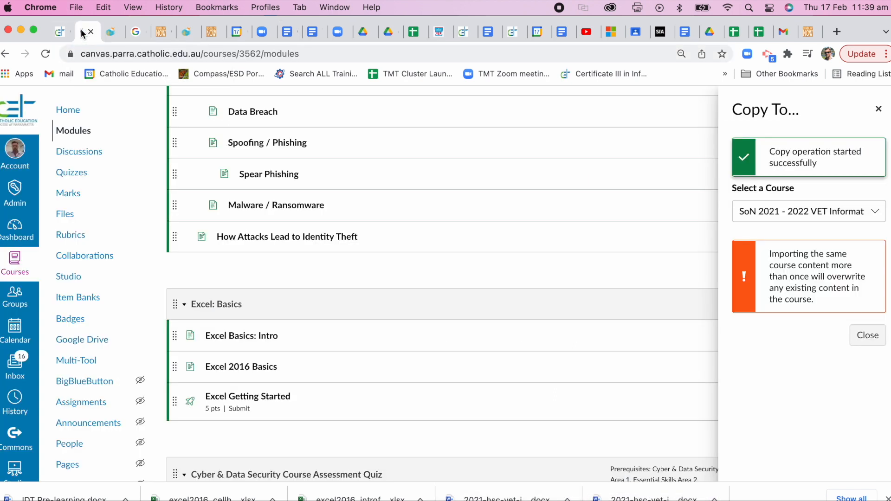
pyautogui.click(58, 33)
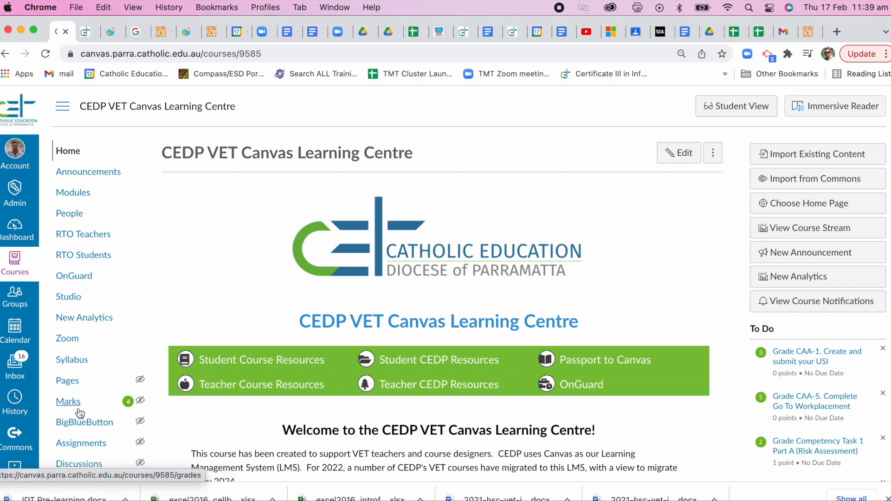
pyautogui.scroll(-2, 217, 271)
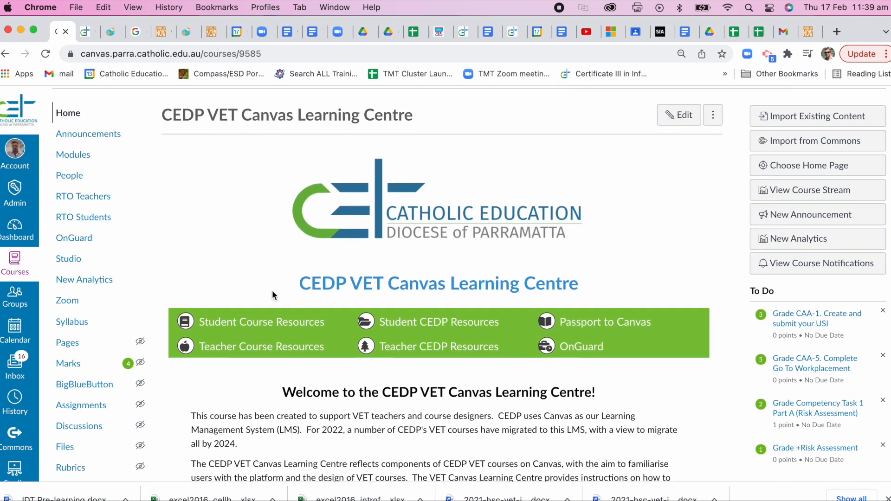
pyautogui.click(61, 365)
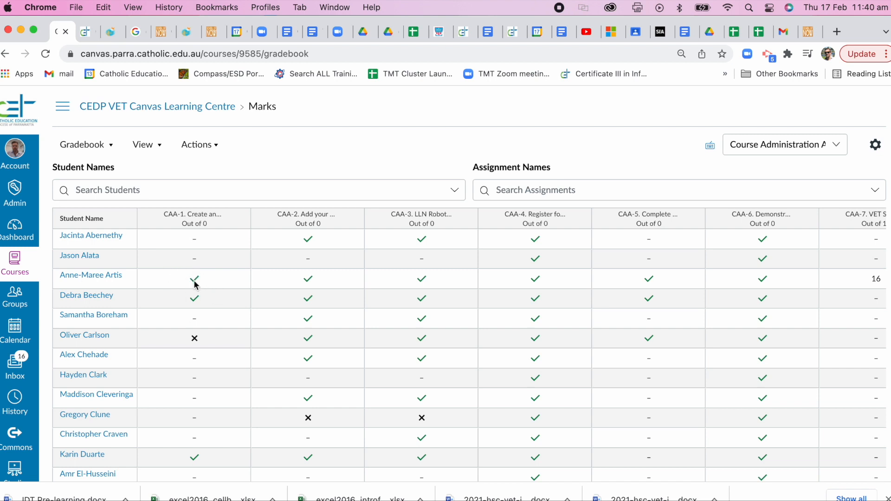
# Change the CAA-1 mark to complete (tick) for the student whose submission is marked incomplete.
pyautogui.scroll(-2, 195, 285)
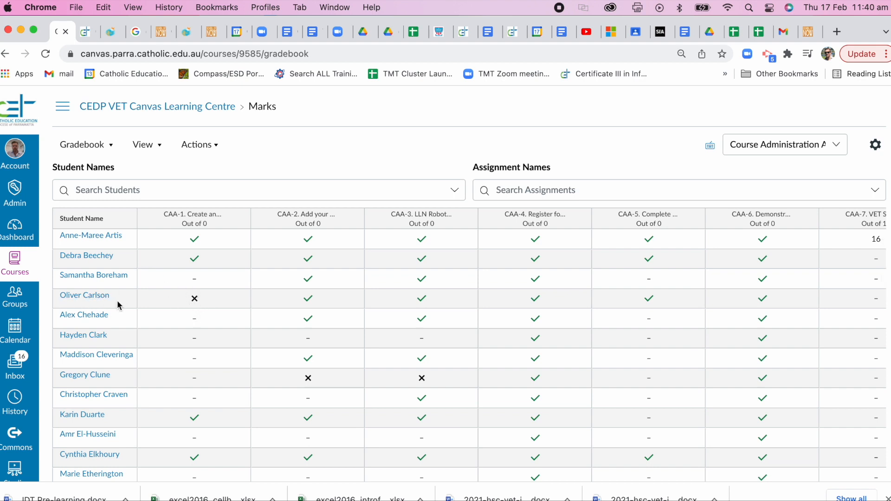
pyautogui.click(194, 302)
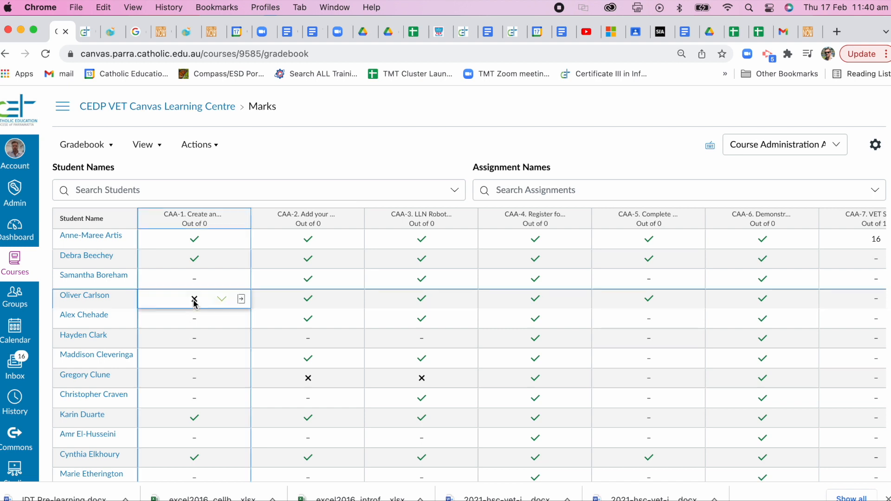
pyautogui.click(223, 301)
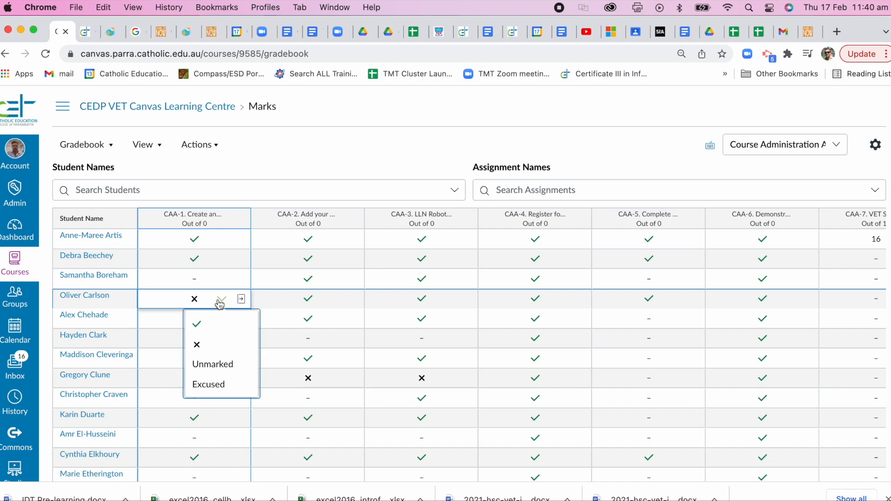
pyautogui.click(206, 323)
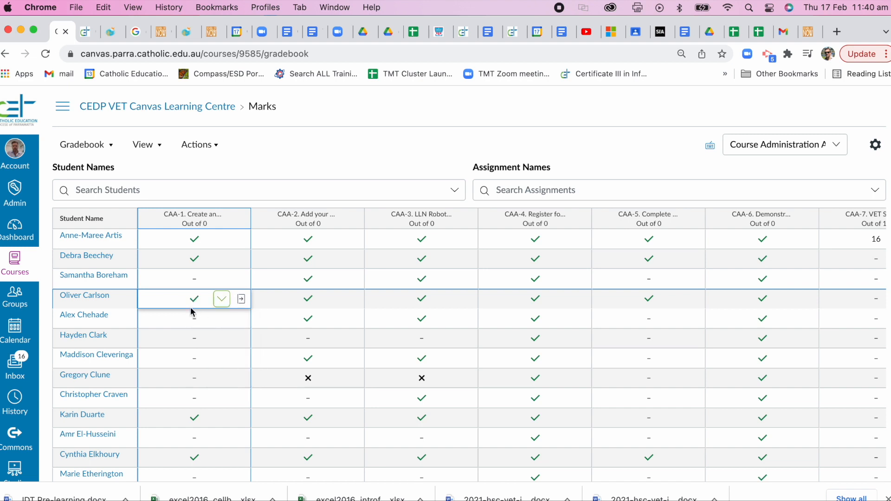
# Find the student with an unmarked CAA-1 submission in the gradebook and open that submission in SpeedGrader.
pyautogui.scroll(-10, 191, 307)
pyautogui.scroll(-2, 191, 307)
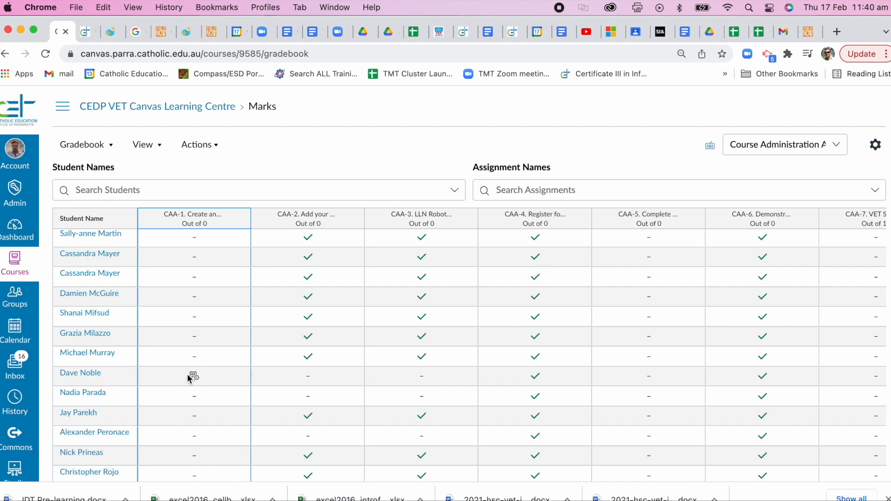
pyautogui.scroll(1, 194, 366)
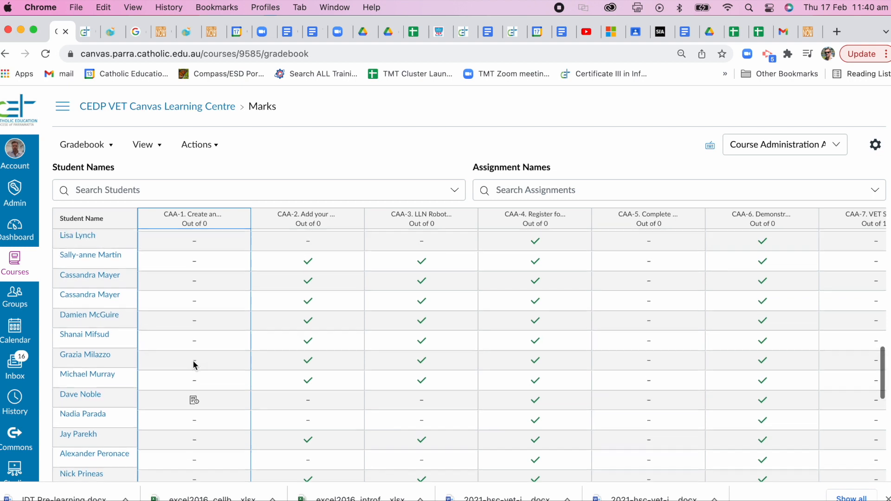
pyautogui.scroll(5, 194, 365)
pyautogui.scroll(-4, 194, 365)
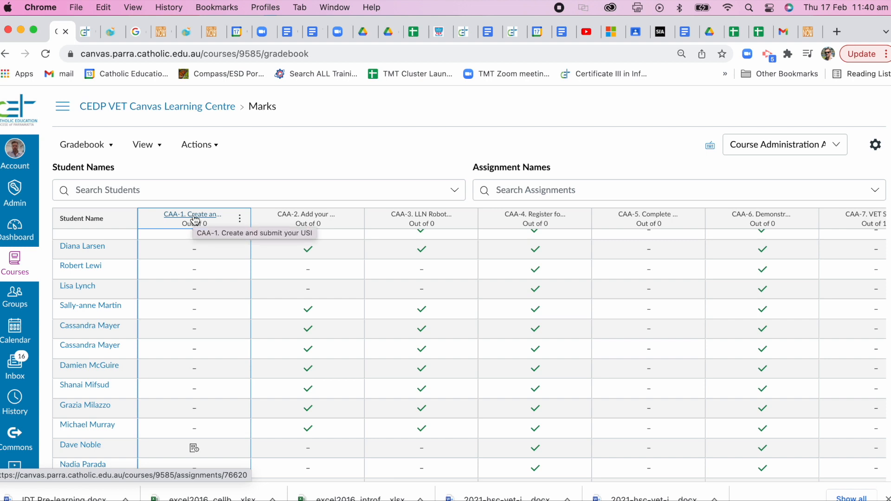
pyautogui.click(193, 448)
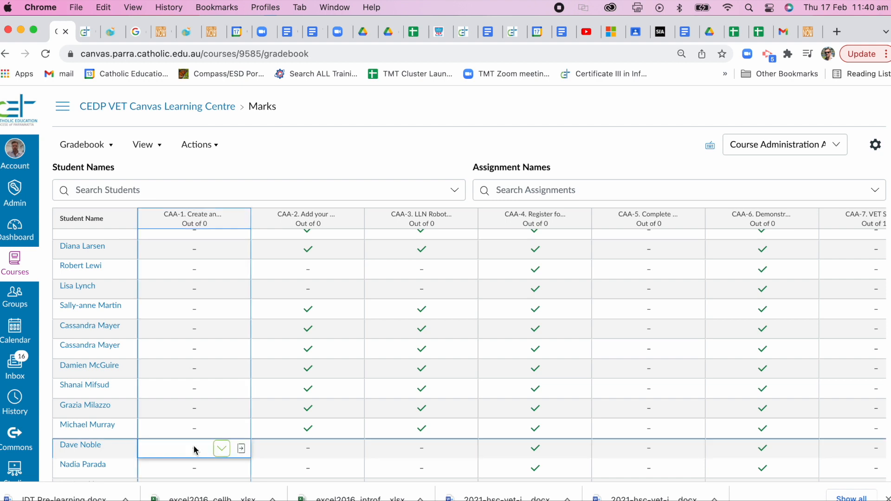
pyautogui.click(239, 449)
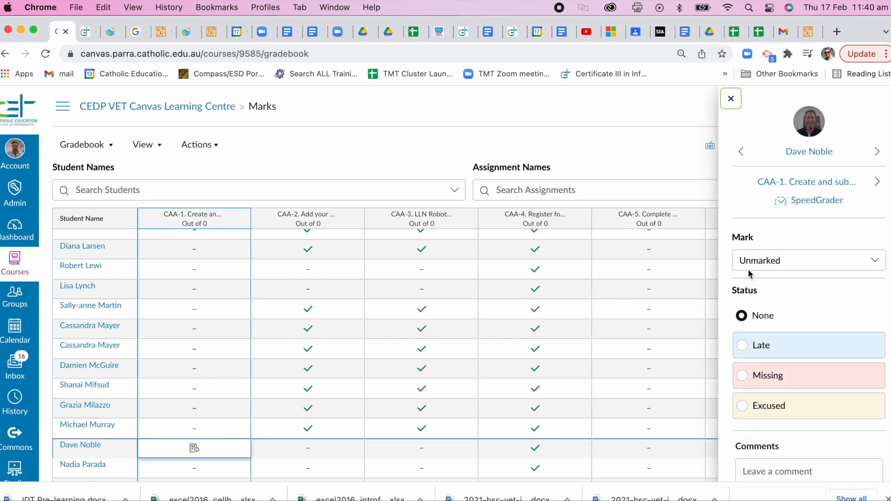
pyautogui.click(813, 201)
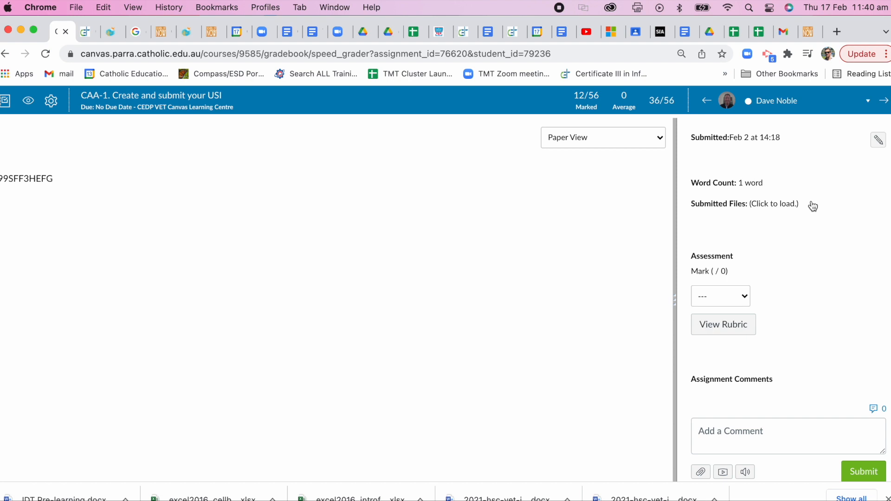
# Mark the CAA-1 submission Complete with the comment "Great work" and return to the gradebook.
pyautogui.click(736, 296)
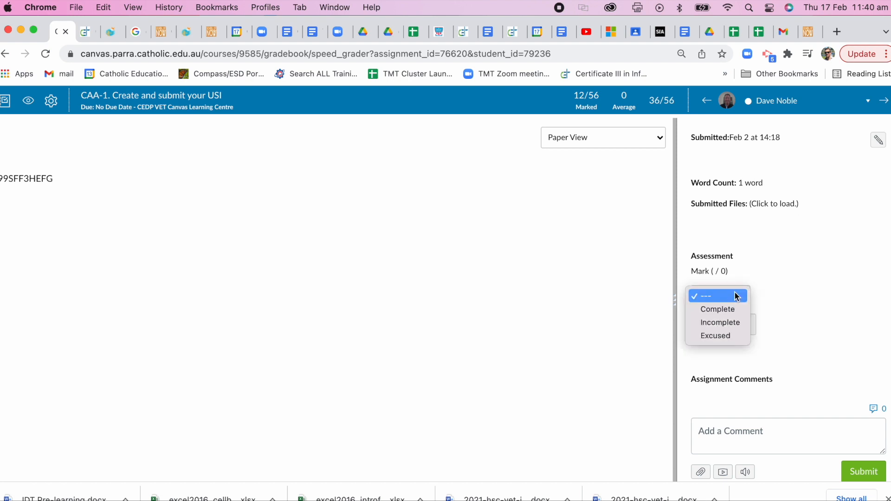
pyautogui.click(730, 315)
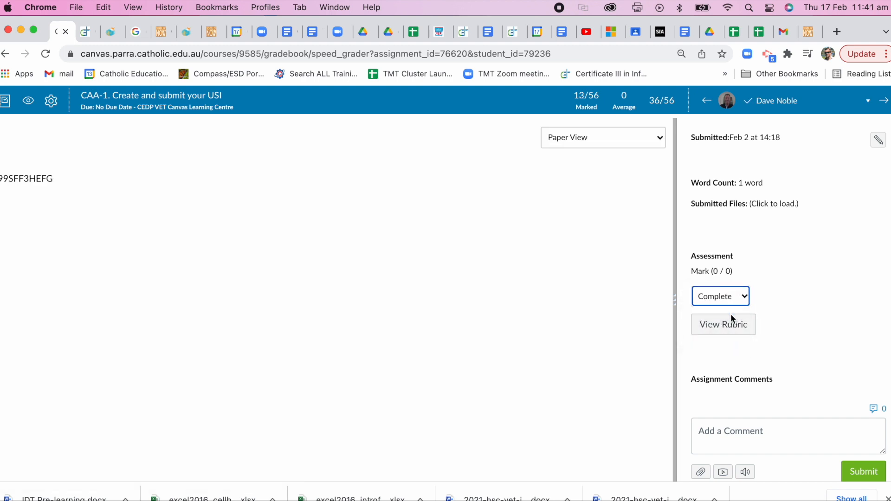
pyautogui.scroll(-1, 849, 304)
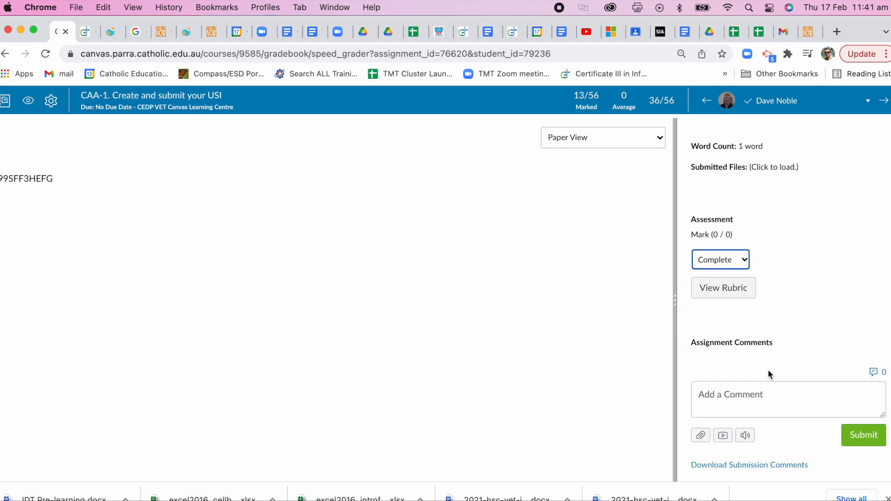
pyautogui.click(754, 399)
pyautogui.write('G')
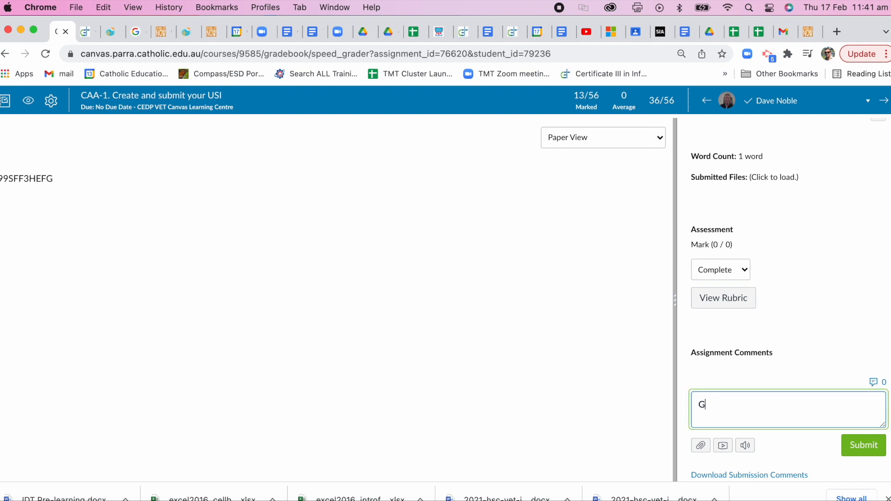
pyautogui.write('reat work')
pyautogui.click(874, 448)
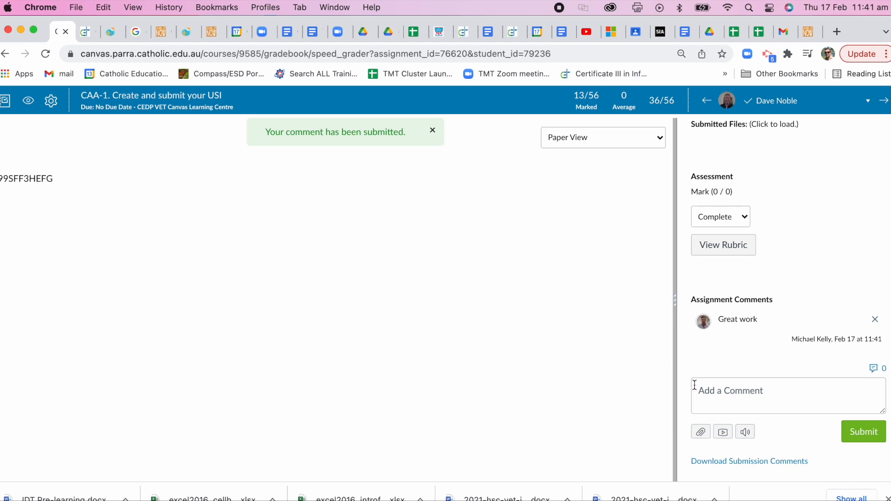
pyautogui.click(6, 101)
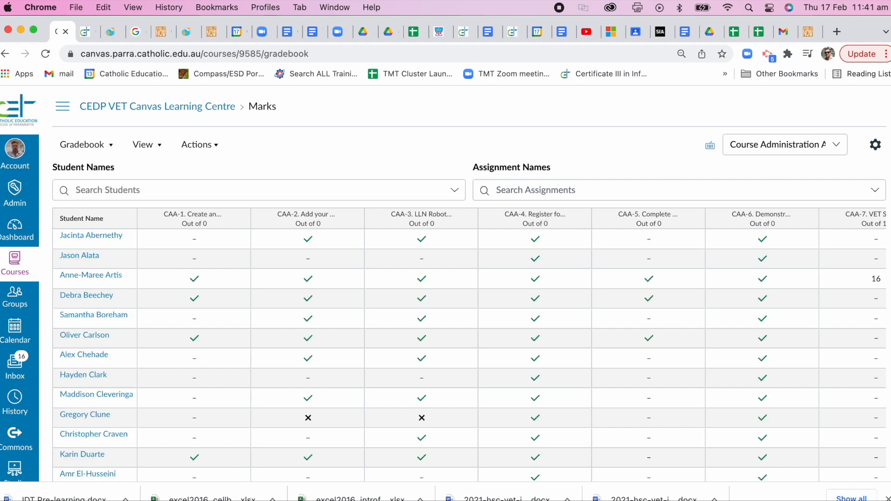
# Open the message form for students who haven't submitted CAA-1 yet, and cancel it without sending.
pyautogui.click(240, 219)
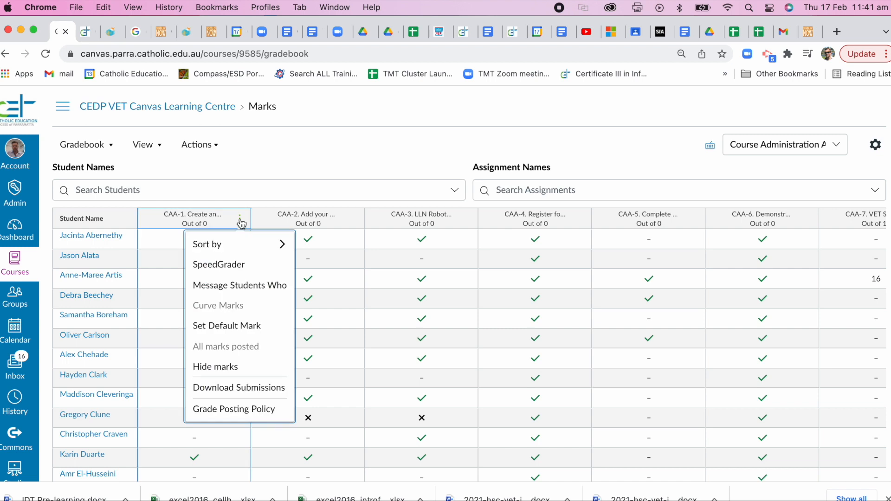
pyautogui.click(240, 284)
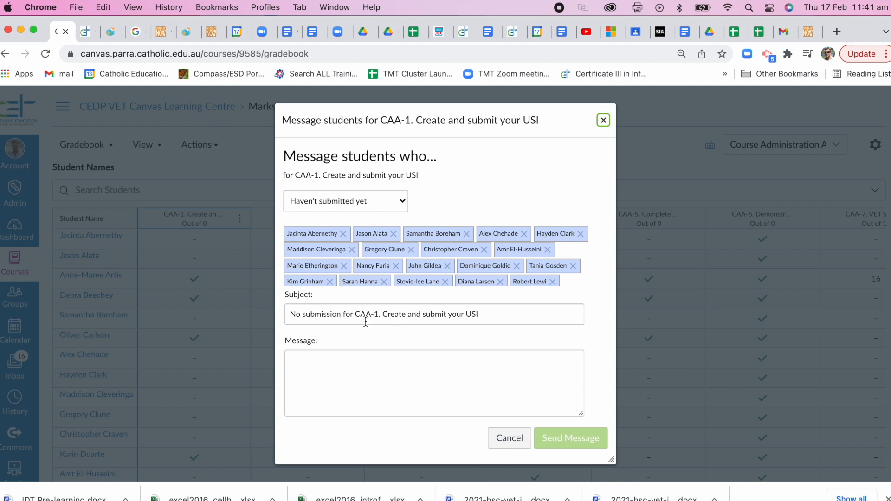
pyautogui.click(334, 352)
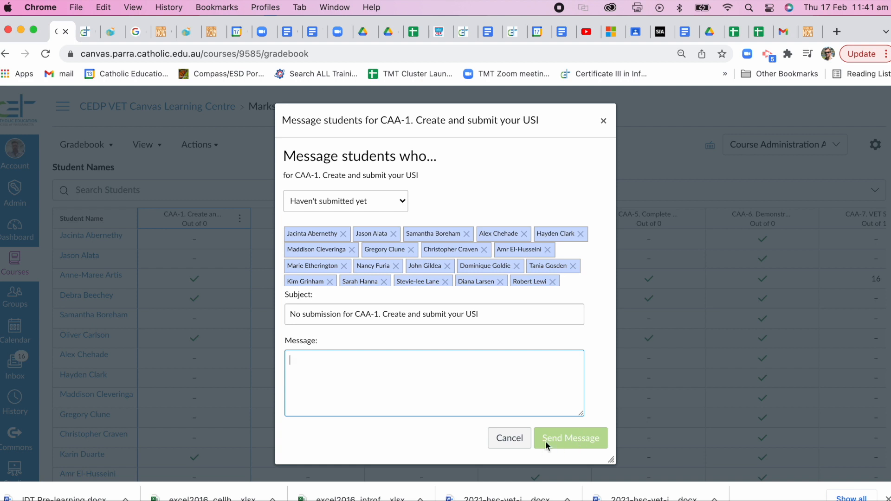
pyautogui.click(509, 438)
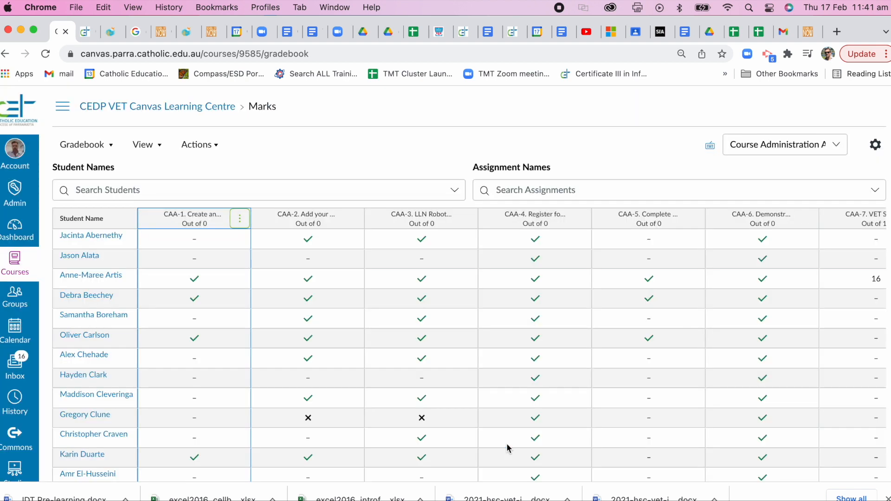
# Choose Complete as the default mark for CAA-6. Demonstrate Academic Integrity, and close the dialog without applying it.
pyautogui.hscroll(5, 542, 327)
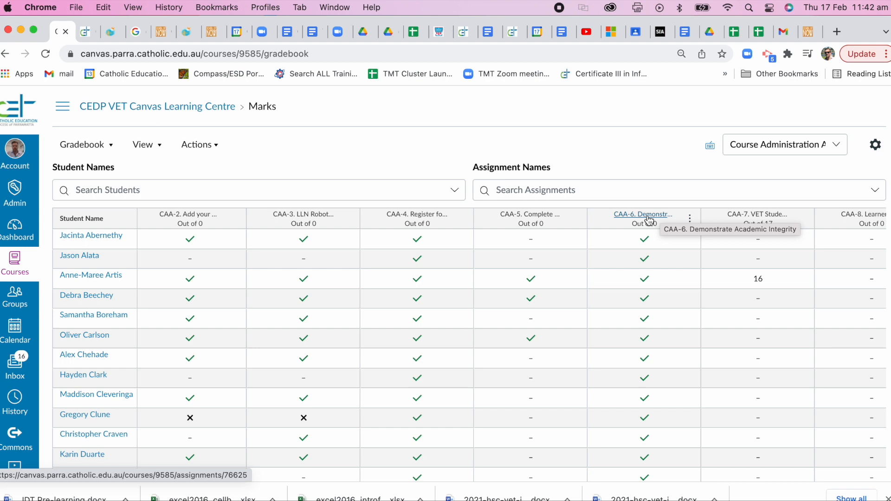
pyautogui.click(690, 222)
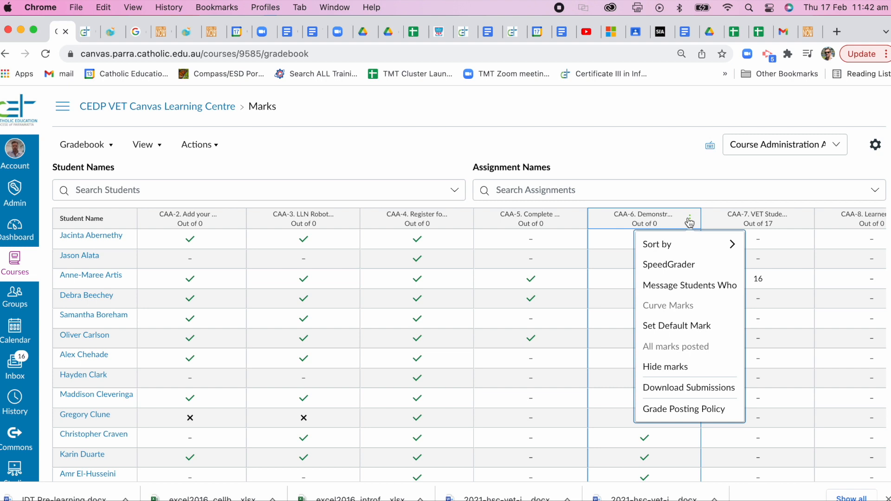
pyautogui.click(668, 326)
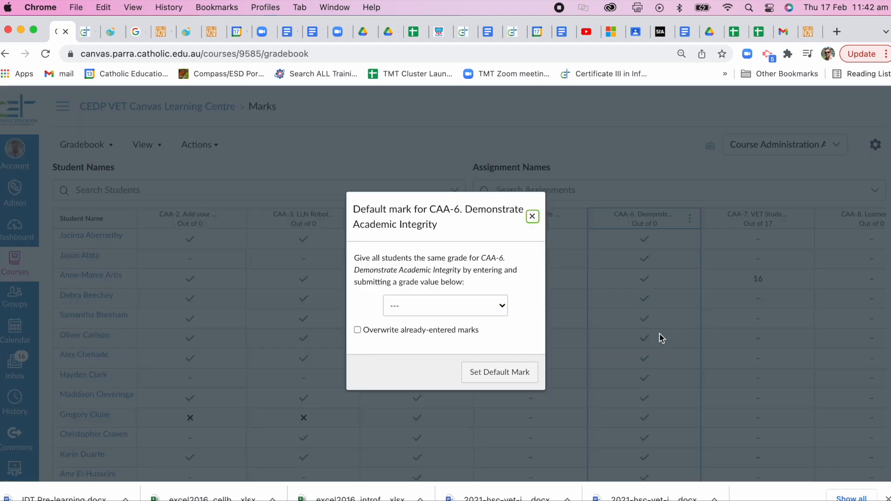
pyautogui.click(502, 308)
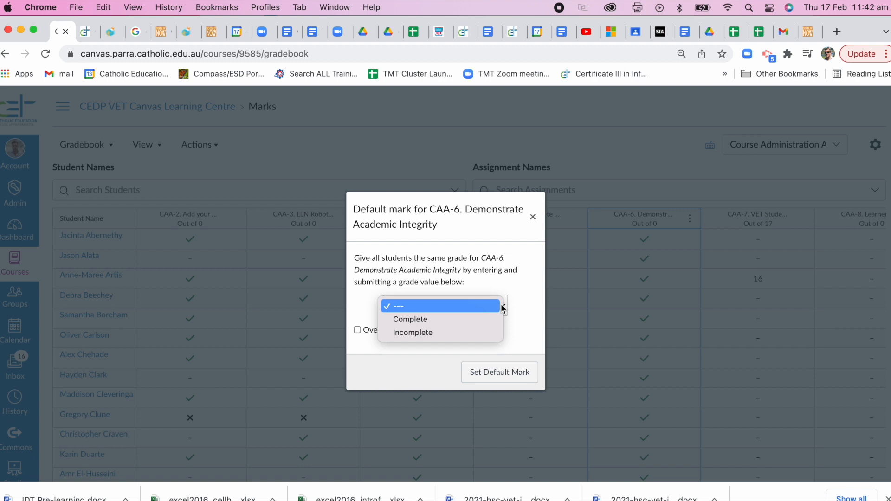
pyautogui.click(476, 320)
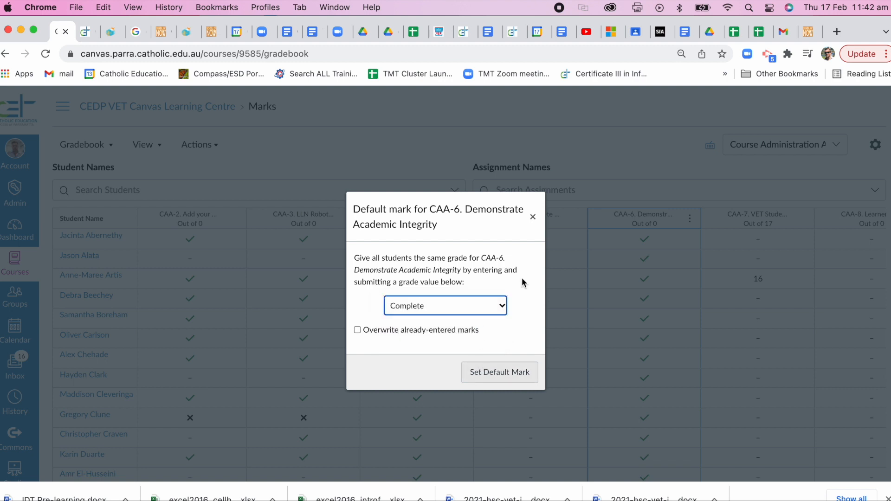
pyautogui.click(533, 217)
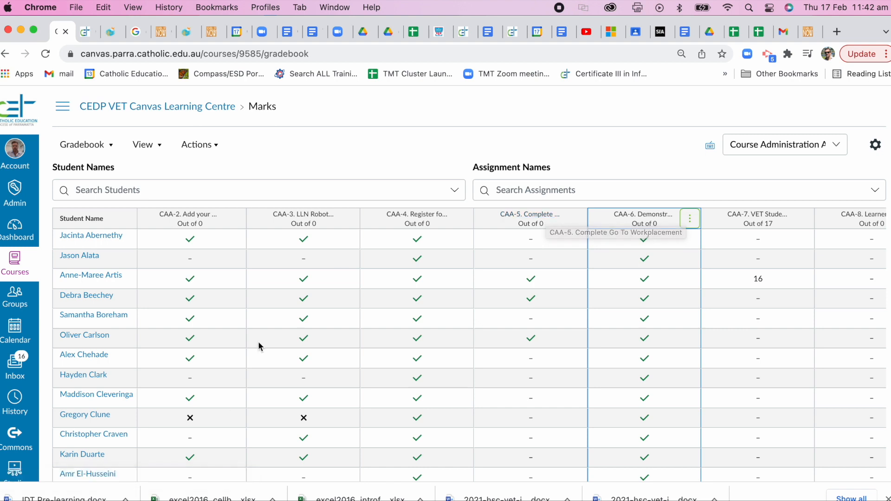
# Open the CAA-2. Add your USI to aXcelerate assignment from the gradebook, review its instructions and launch SpeedGrader for it.
pyautogui.scroll(-5, 258, 341)
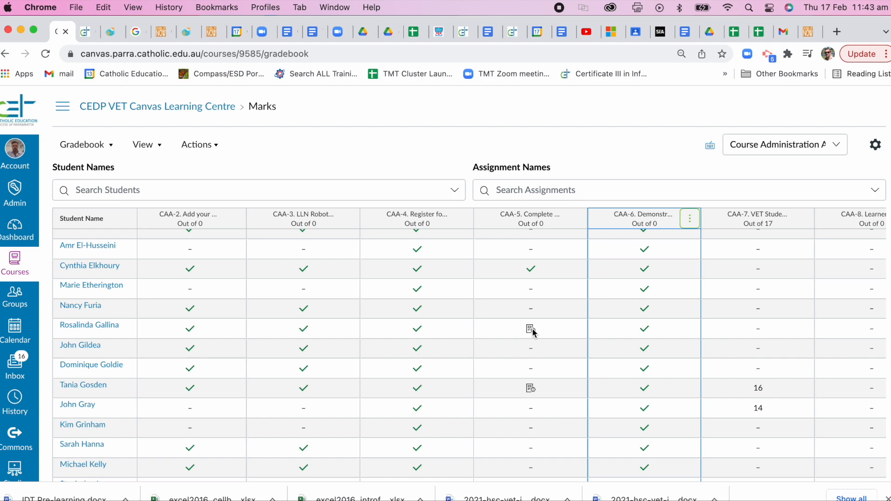
pyautogui.click(175, 217)
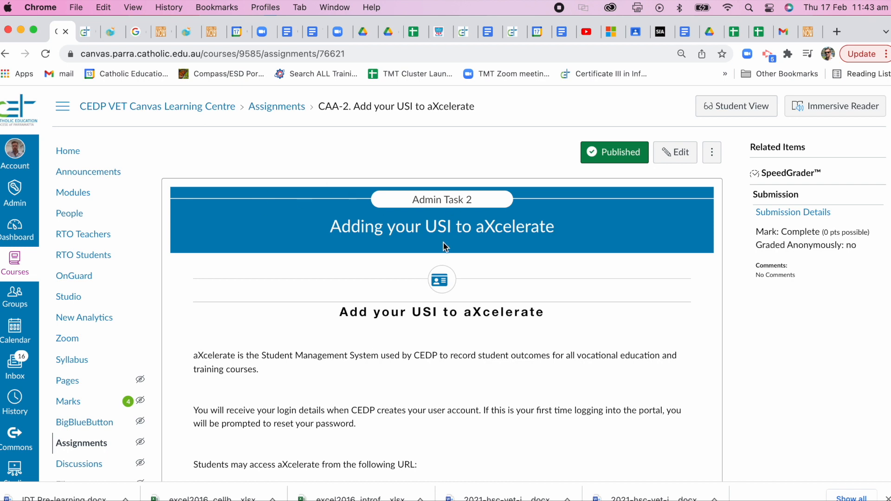
pyautogui.scroll(-1, 442, 244)
pyautogui.scroll(-15, 439, 349)
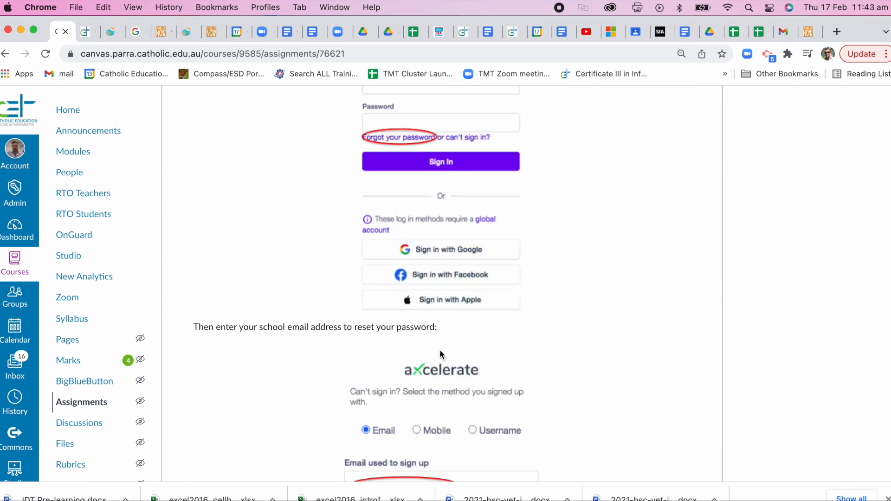
pyautogui.scroll(15, 439, 349)
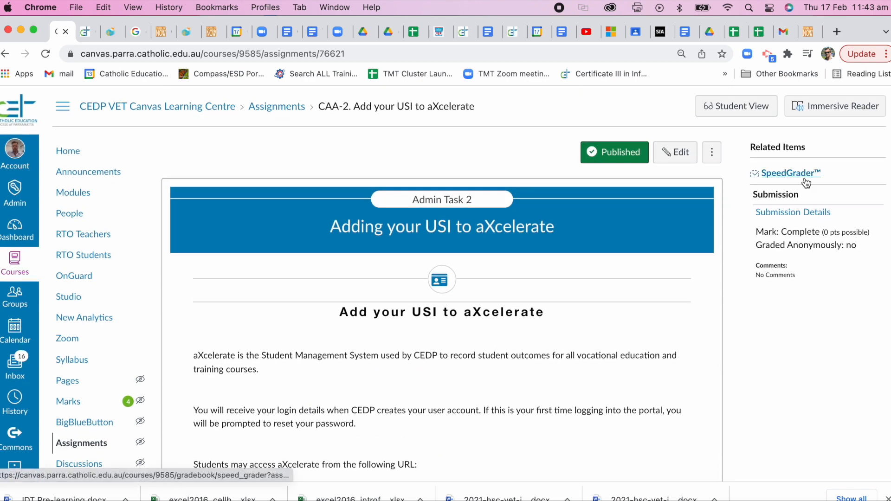
pyautogui.click(791, 173)
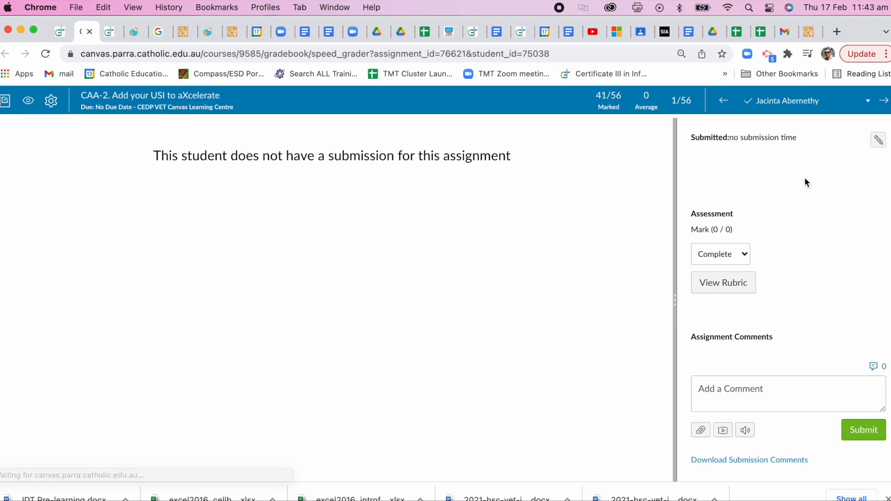
# Page through the next seven students' submissions for CAA-2. Add your USI to aXcelerate in SpeedGrader.
pyautogui.click(884, 101)
pyautogui.click(883, 101)
pyautogui.click(883, 101)
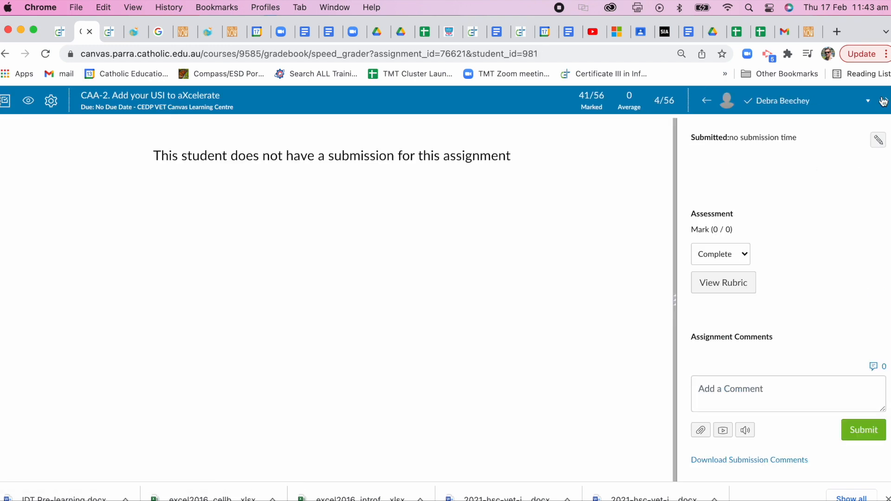
pyautogui.click(883, 101)
pyautogui.click(884, 100)
pyautogui.click(883, 100)
pyautogui.click(884, 101)
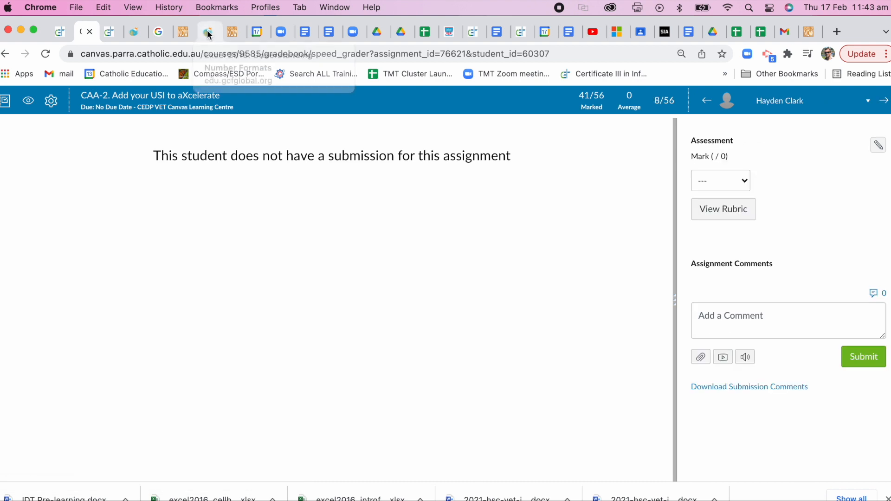
# Return to the course from SpeedGrader and open its modules at the VET Specific Staff training resources section.
pyautogui.click(63, 34)
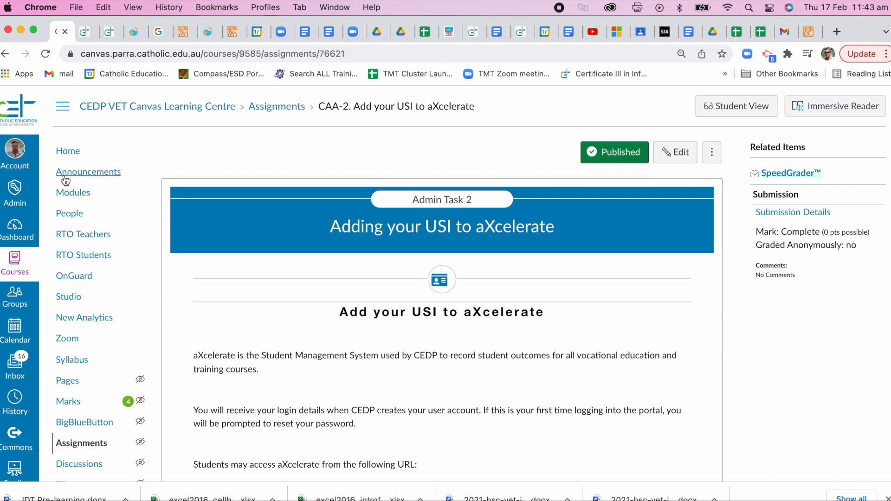
pyautogui.click(65, 194)
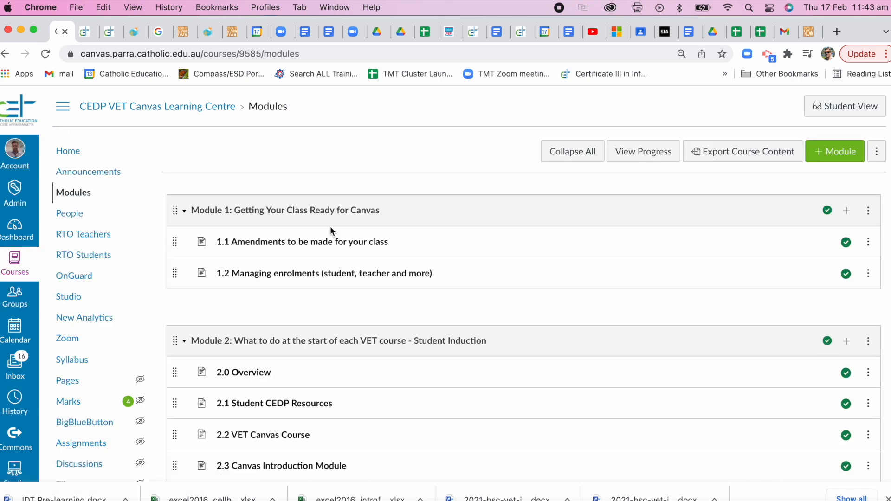
pyautogui.scroll(-5, 358, 246)
pyautogui.scroll(-10, 358, 242)
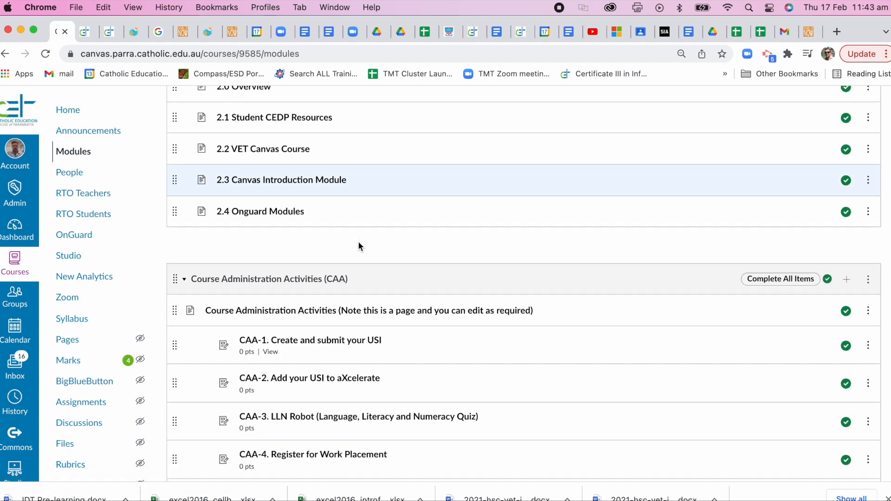
pyautogui.scroll(-8, 358, 242)
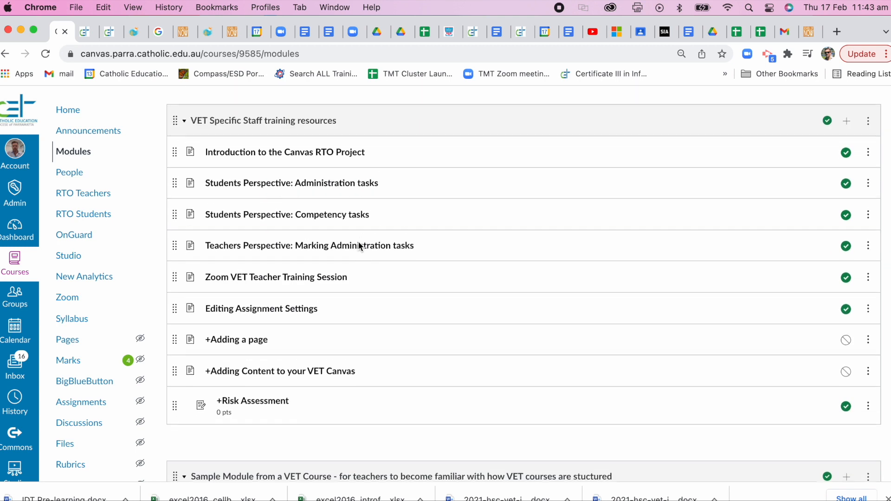
pyautogui.scroll(1, 359, 246)
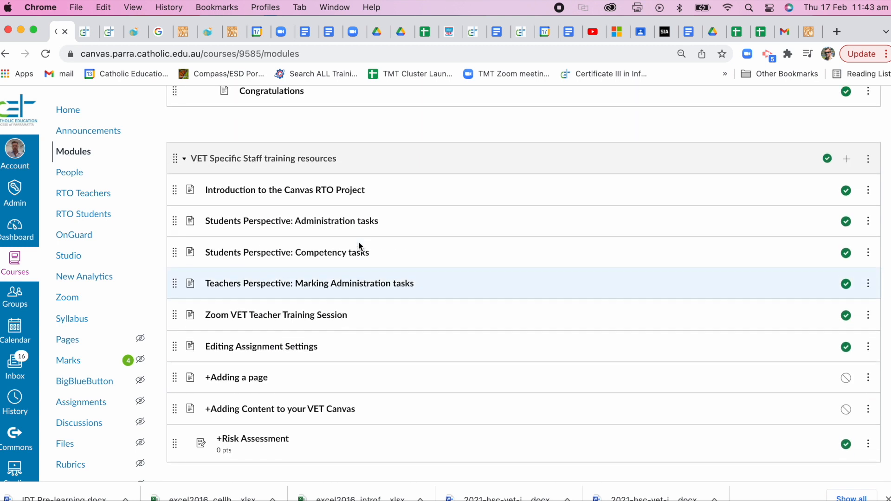
# Add a new page named "+ Adding another page" to the VET Specific Staff training resources module, without indentation.
pyautogui.click(849, 161)
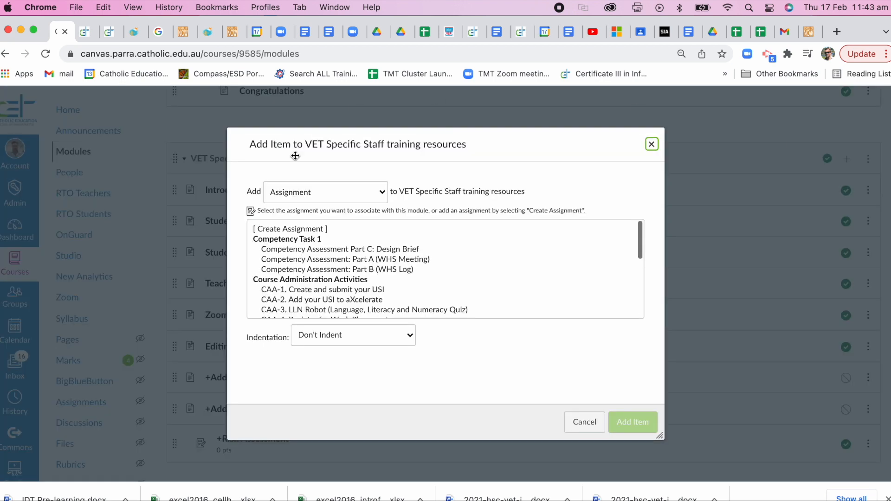
pyautogui.click(335, 191)
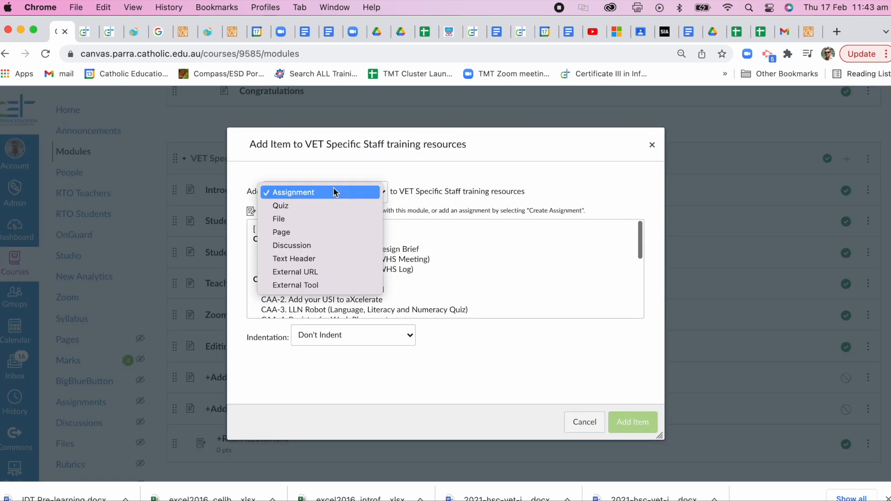
pyautogui.click(324, 232)
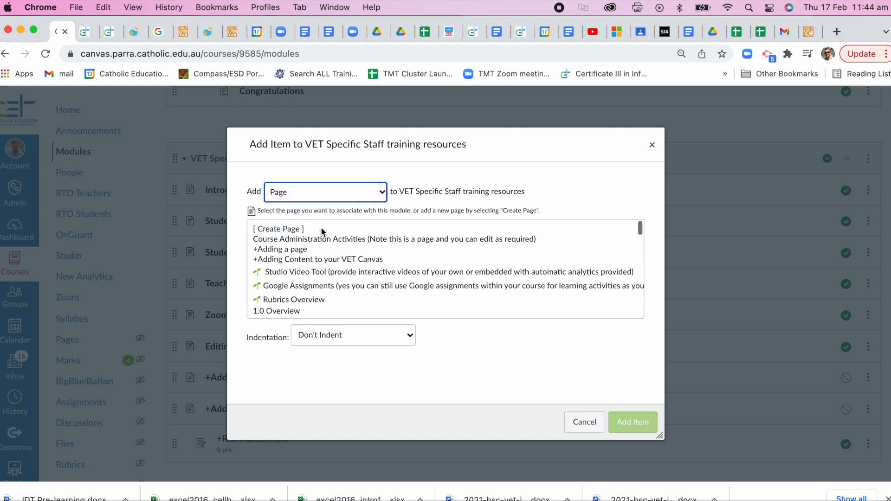
pyautogui.click(322, 231)
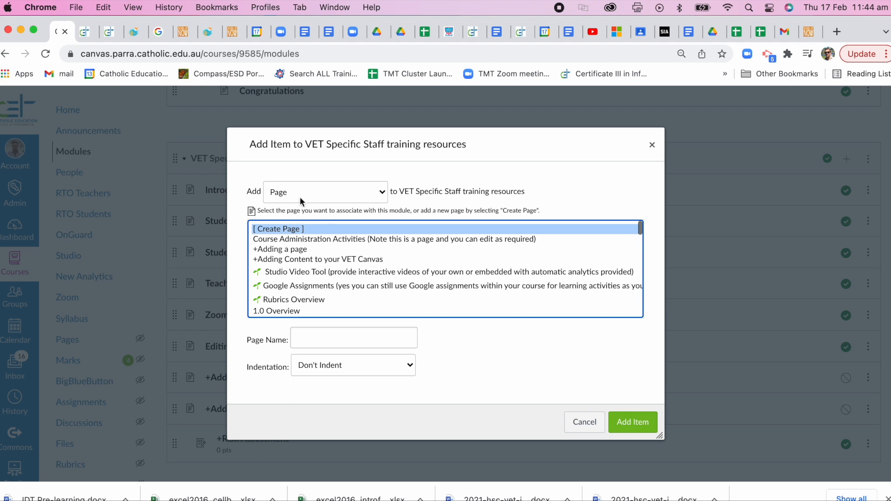
pyautogui.scroll(-3, 295, 268)
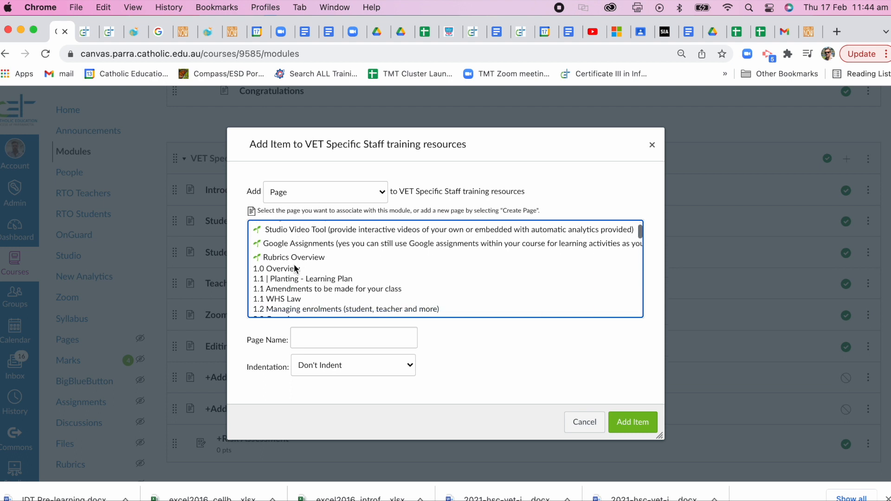
pyautogui.scroll(-2, 295, 270)
pyautogui.scroll(-3, 299, 290)
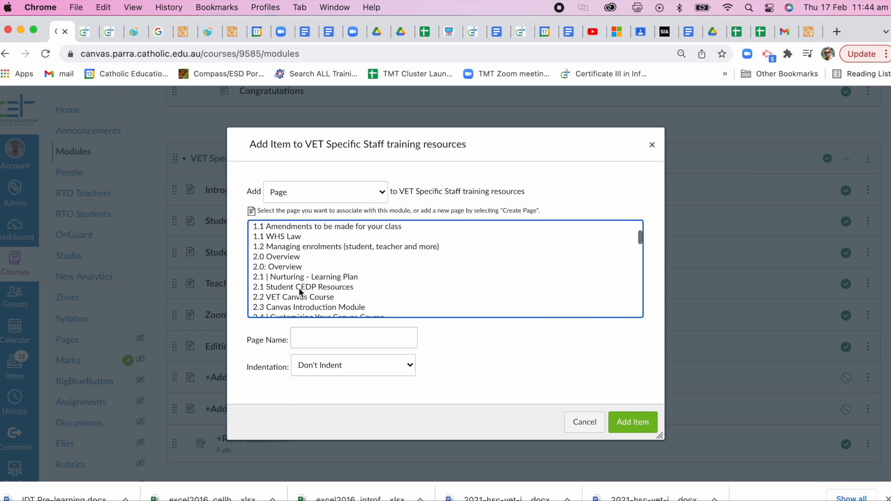
pyautogui.click(312, 338)
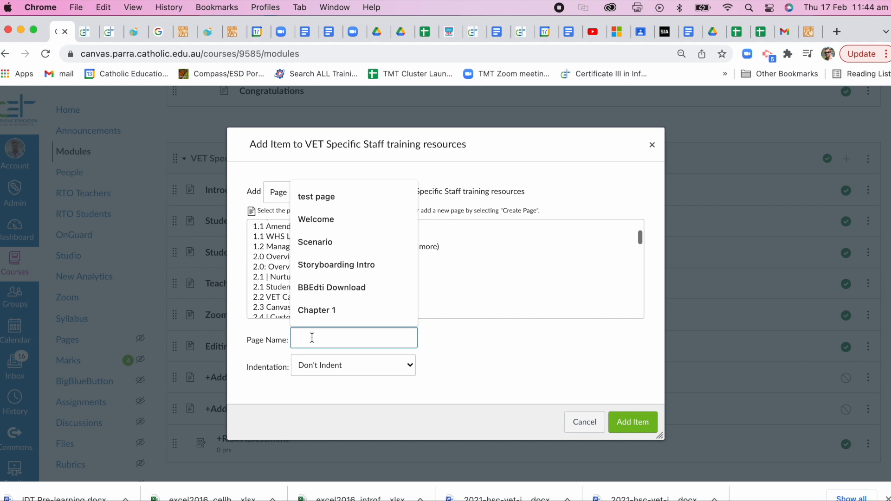
pyautogui.write('+')
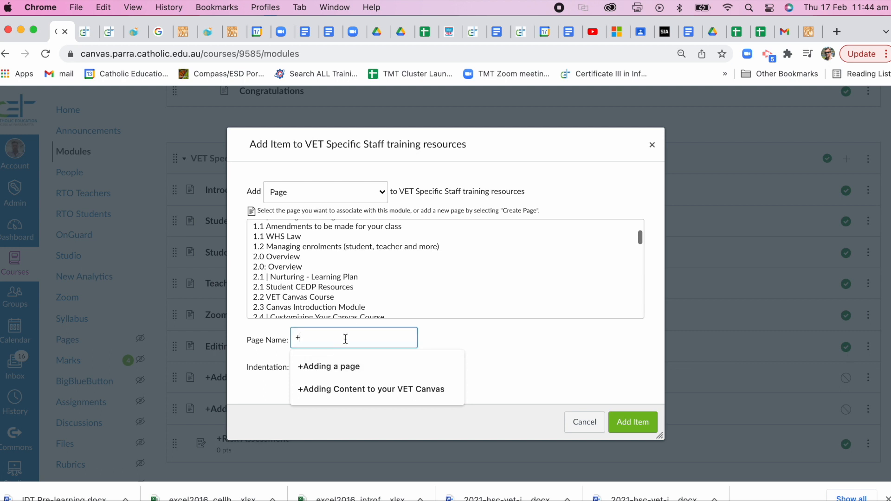
pyautogui.write(' Addin')
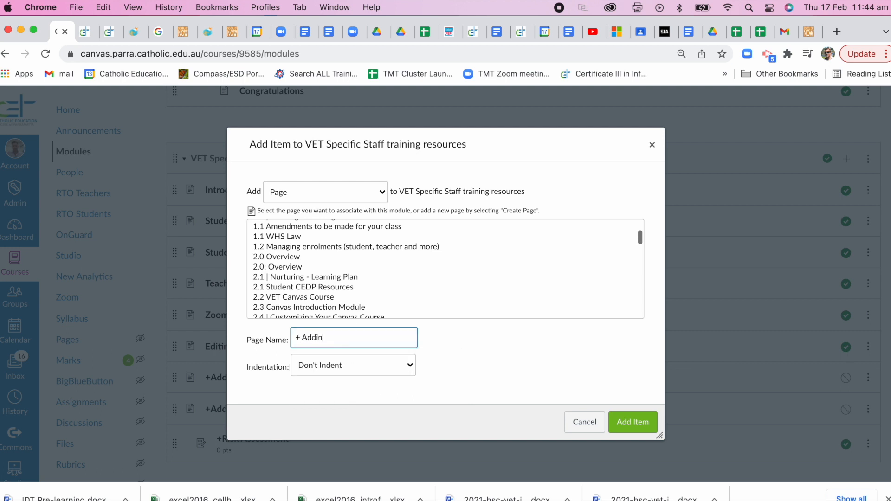
pyautogui.write('g another page')
pyautogui.click(624, 421)
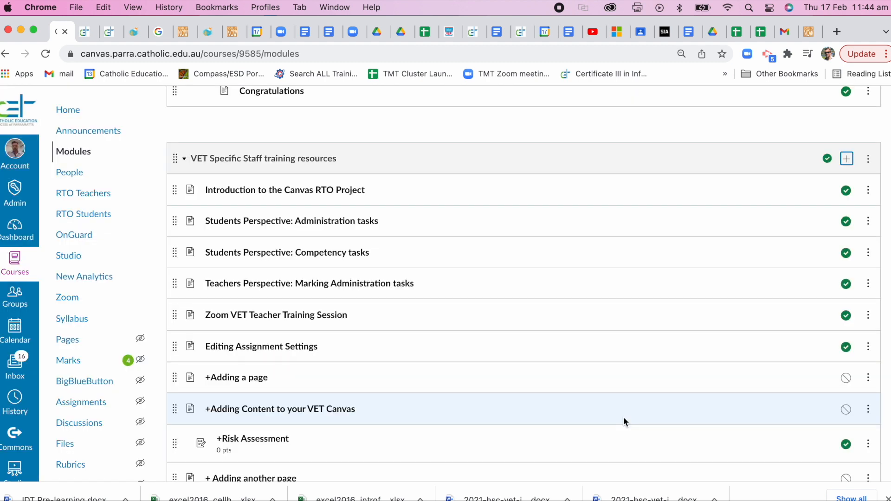
# Open the "+ Adding another page" page for editing, then hide and reopen its Design Tools.
pyautogui.scroll(-3, 473, 262)
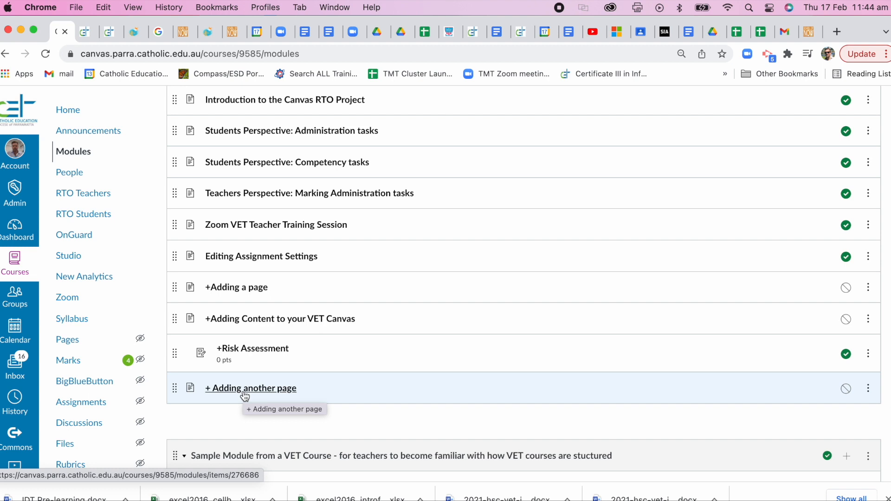
pyautogui.click(245, 395)
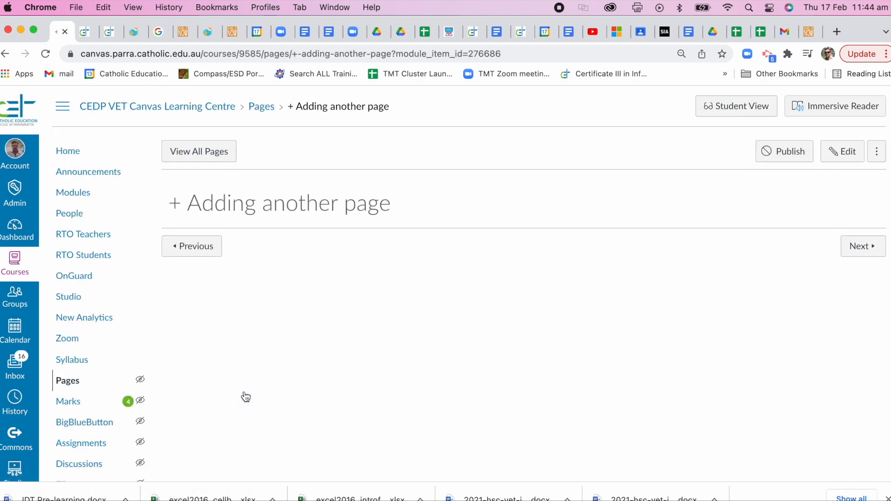
pyautogui.click(856, 155)
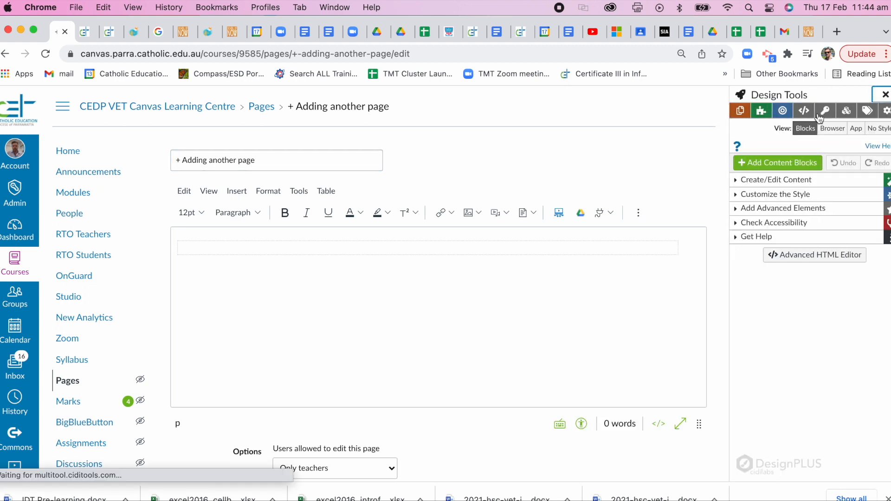
pyautogui.click(884, 95)
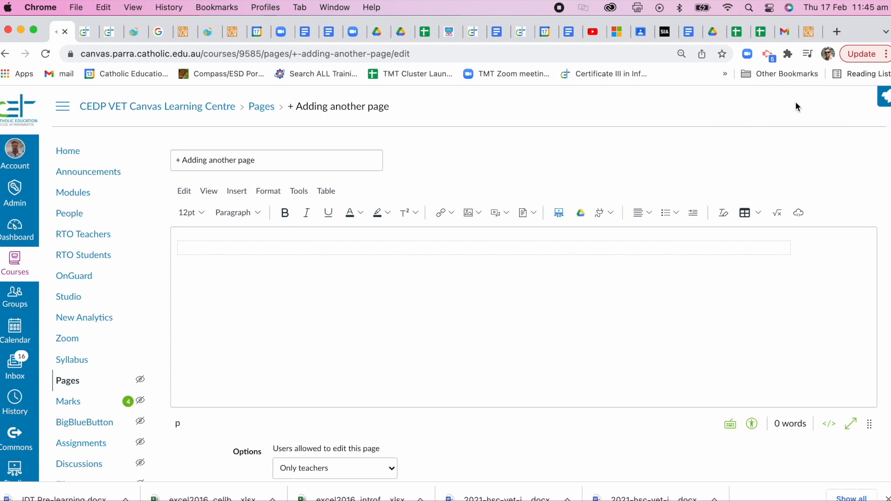
pyautogui.click(878, 97)
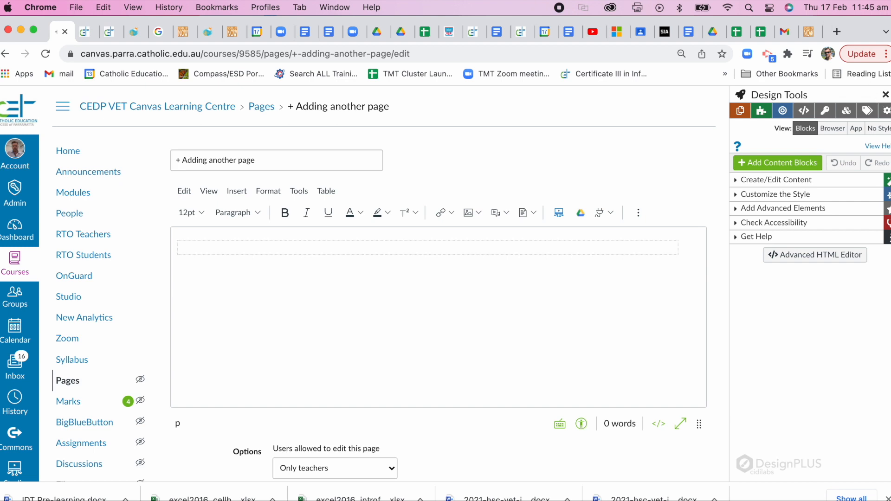
# Copy the VET Lesson Content Template from the institution templates into the page using Design Tools.
pyautogui.click(744, 181)
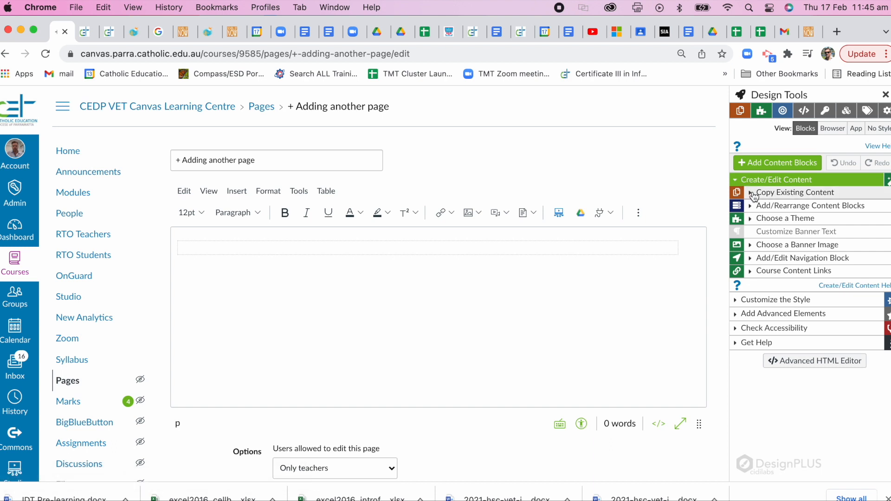
pyautogui.click(745, 181)
pyautogui.click(745, 181)
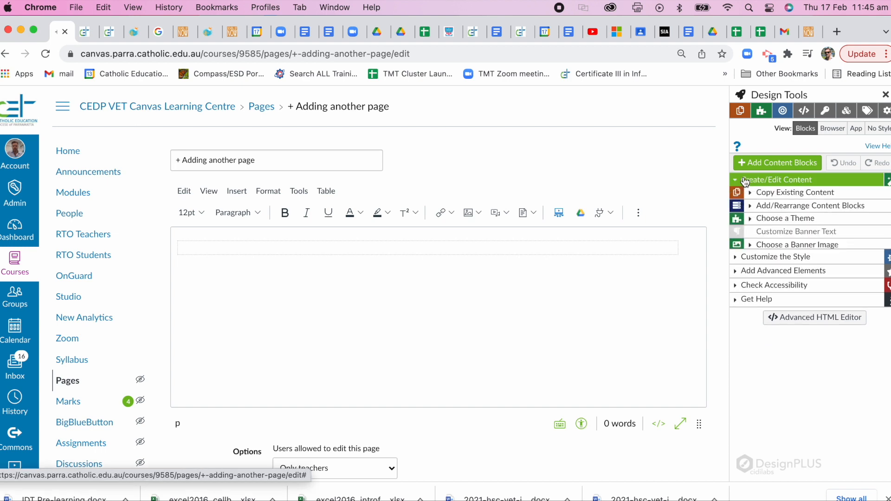
pyautogui.click(757, 195)
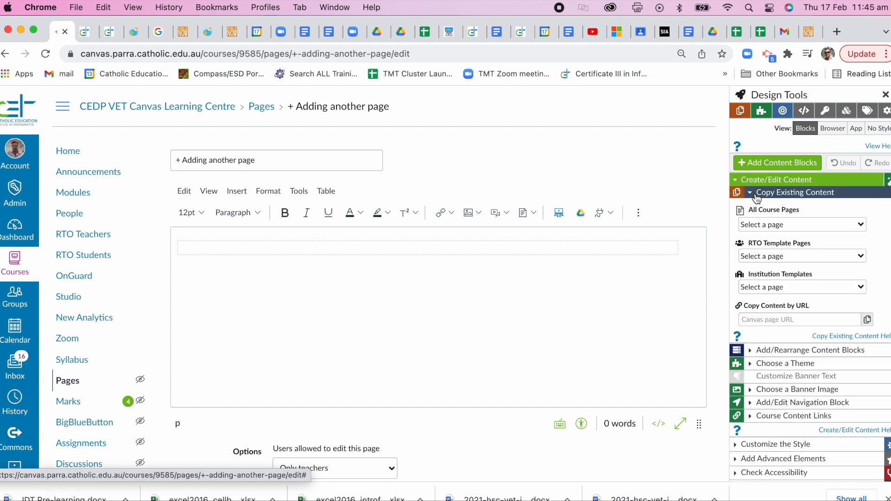
pyautogui.click(781, 287)
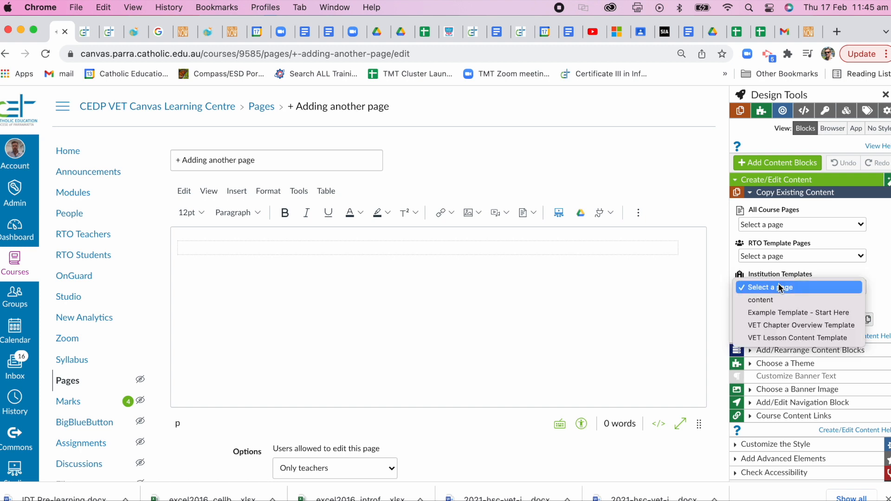
pyautogui.click(784, 337)
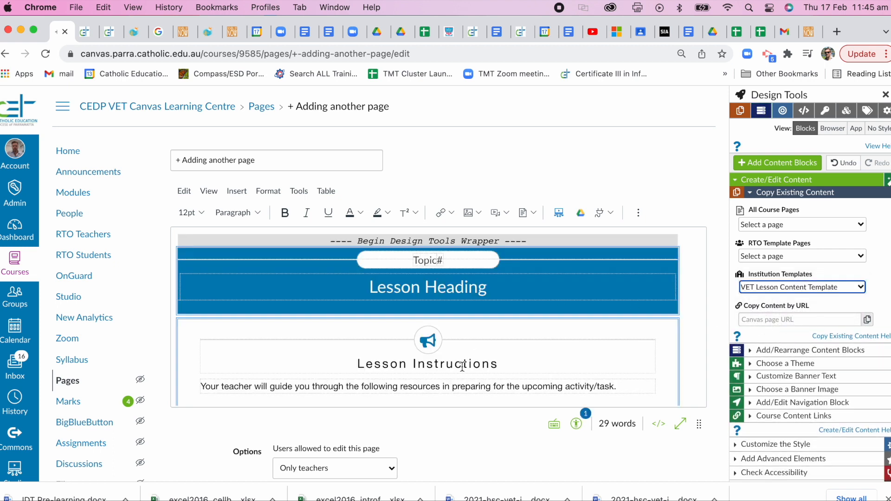
# Review the template's banner, Lesson Instructions and Resources sections in the page editor.
pyautogui.scroll(-5, 411, 307)
pyautogui.scroll(5, 411, 307)
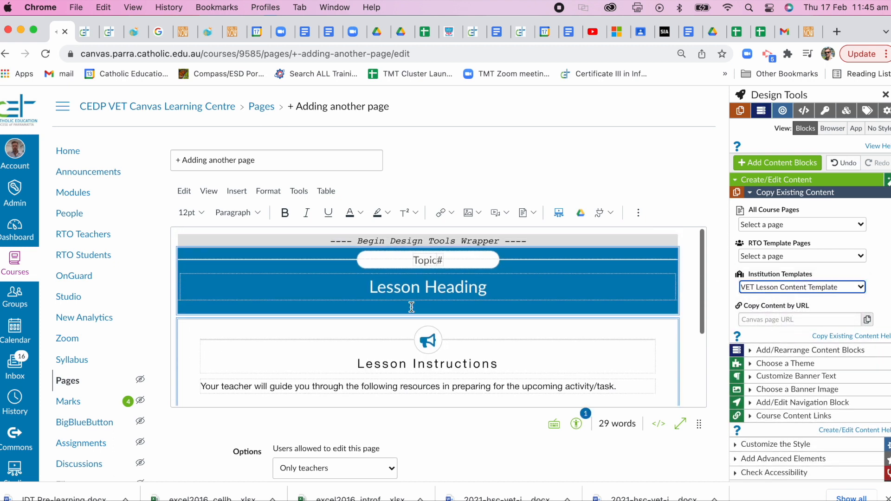
pyautogui.scroll(-3, 468, 278)
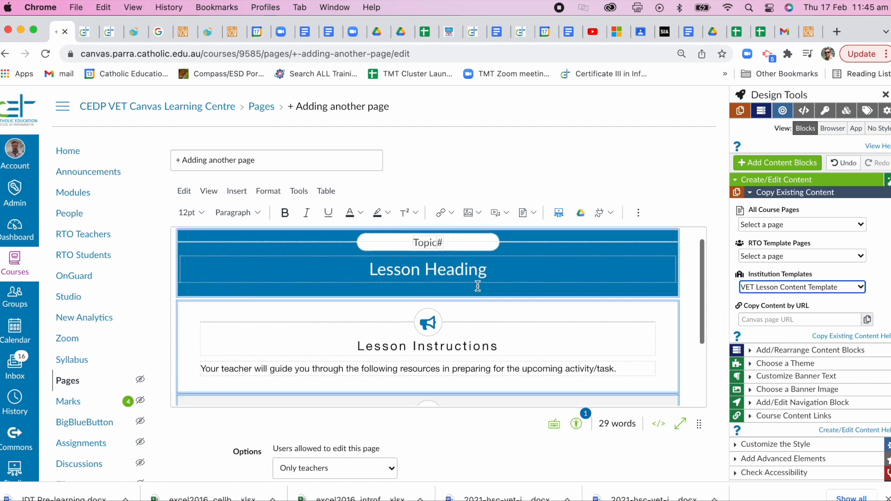
pyautogui.scroll(-1, 478, 286)
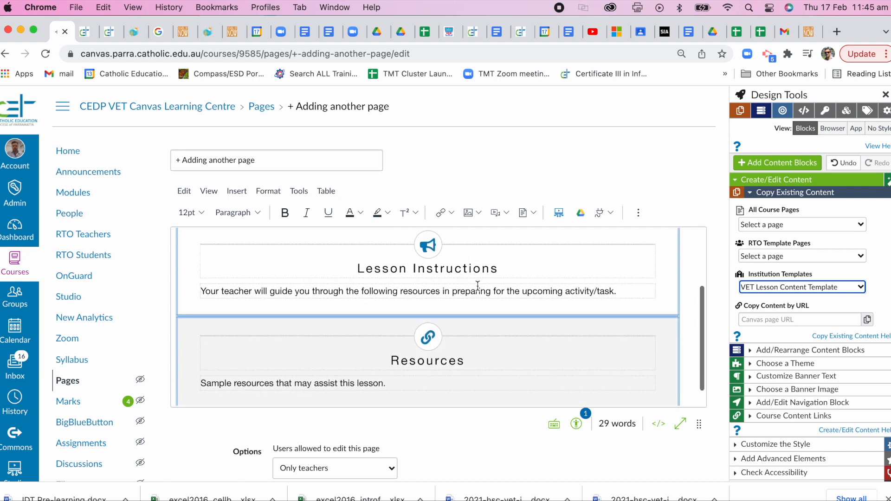
pyautogui.click(444, 288)
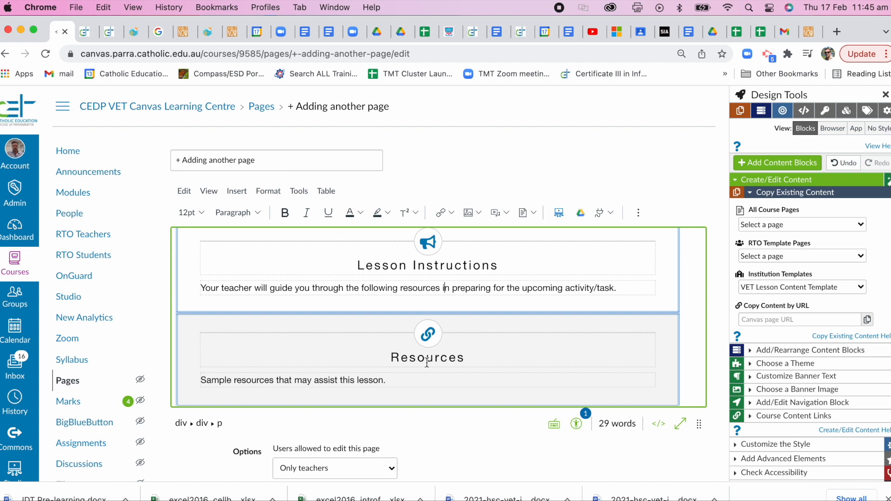
pyautogui.scroll(-1, 424, 368)
pyautogui.scroll(4, 418, 294)
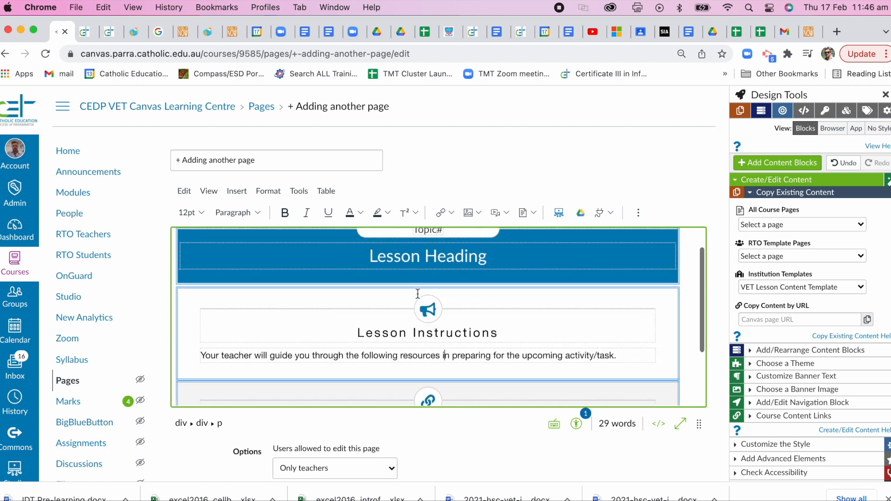
# Replace the Topic# placeholder in the page banner with WHS.
pyautogui.scroll(1, 418, 294)
pyautogui.moveTo(444, 260); pyautogui.dragTo(414, 260)
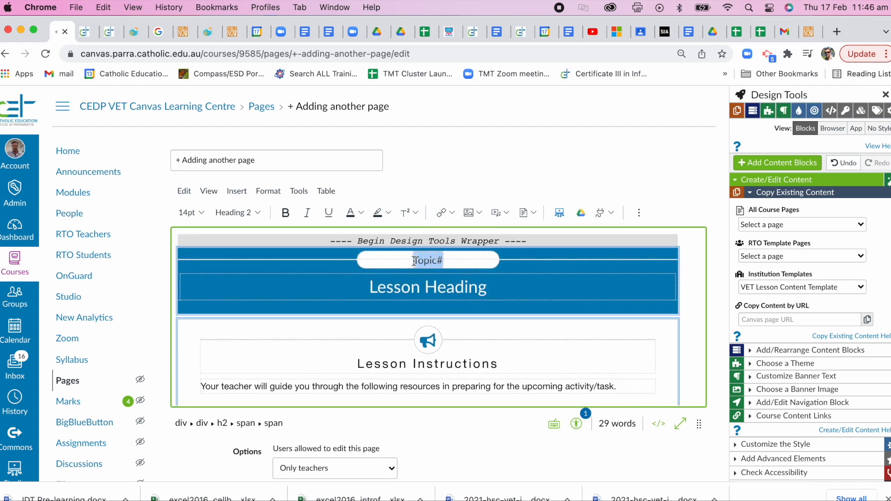
pyautogui.write('WHSY\\')
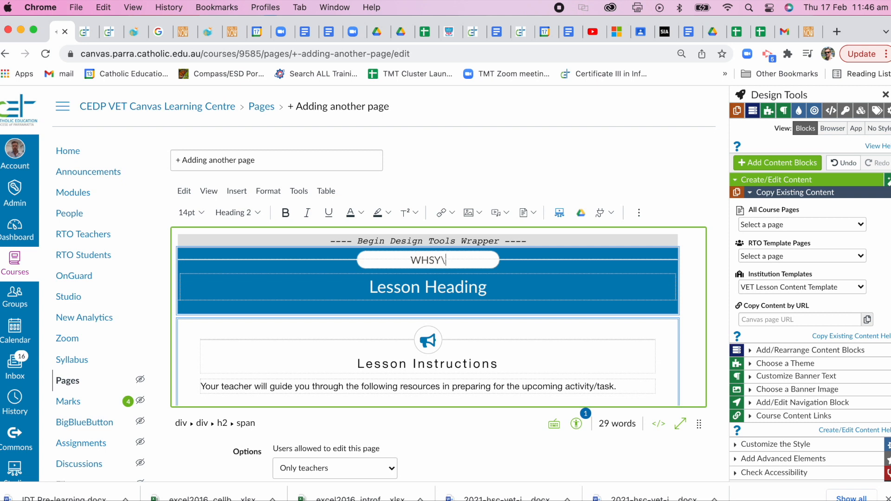
pyautogui.press('BackSpace')
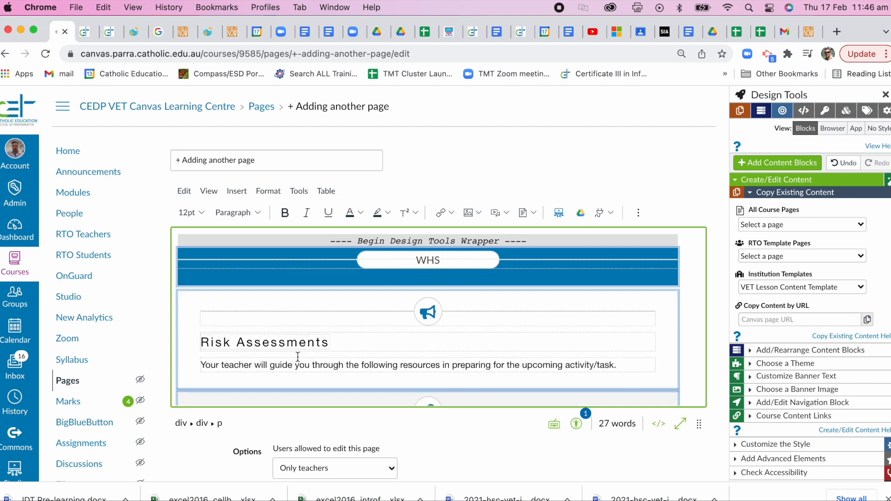
# Centre the "Risk Assessments" heading in the lesson instructions block.
pyautogui.tripleClick(307, 345)
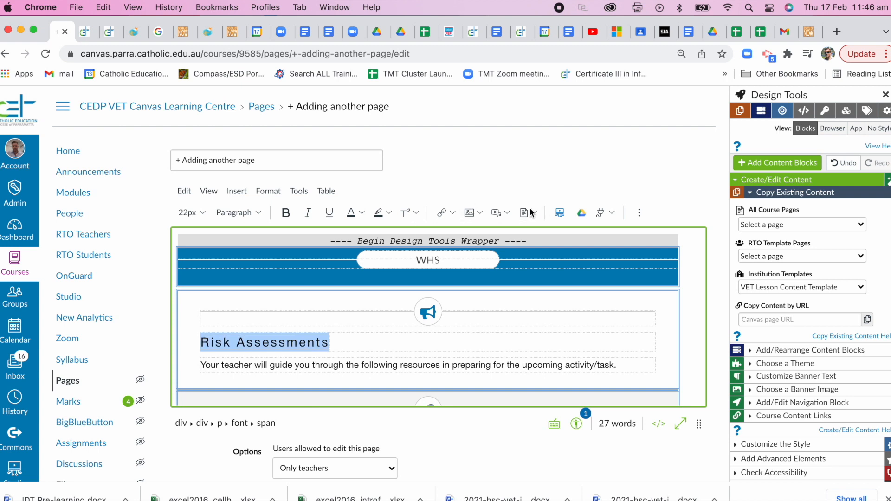
pyautogui.click(643, 211)
pyautogui.click(486, 235)
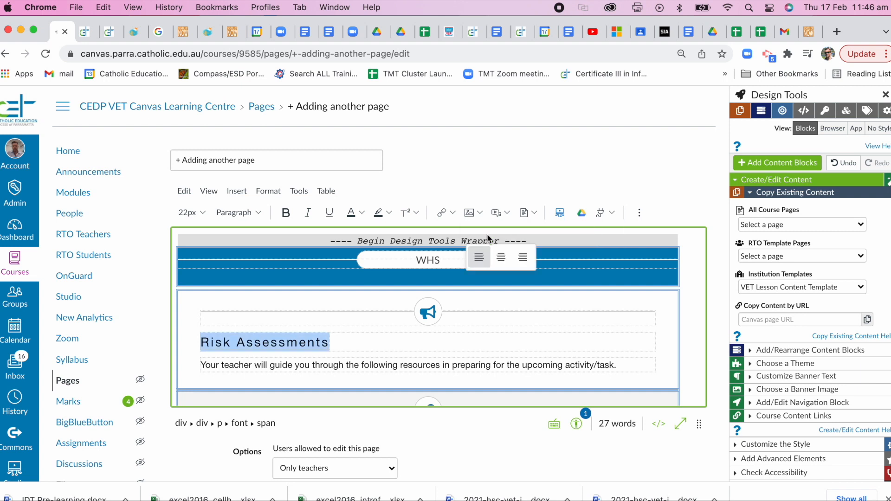
pyautogui.click(496, 254)
pyautogui.scroll(-3, 514, 355)
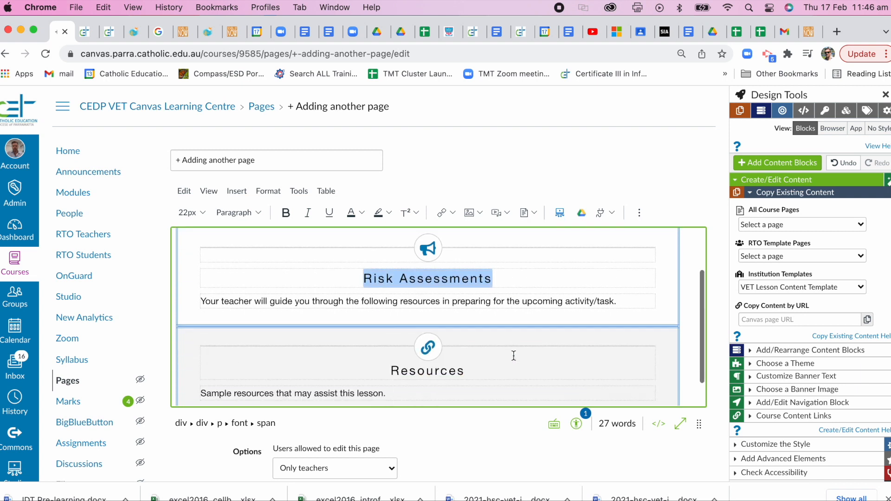
pyautogui.click(524, 305)
pyautogui.doubleClick(525, 306)
pyautogui.tripleClick(525, 305)
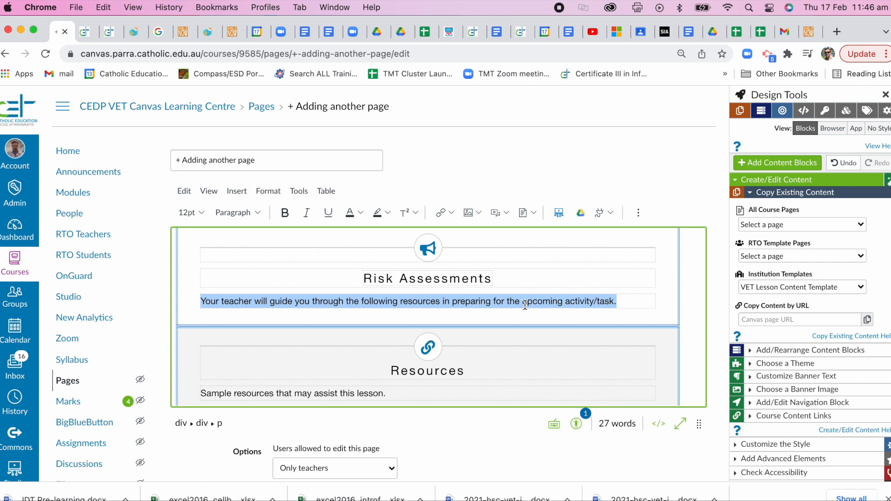
pyautogui.scroll(-1, 525, 305)
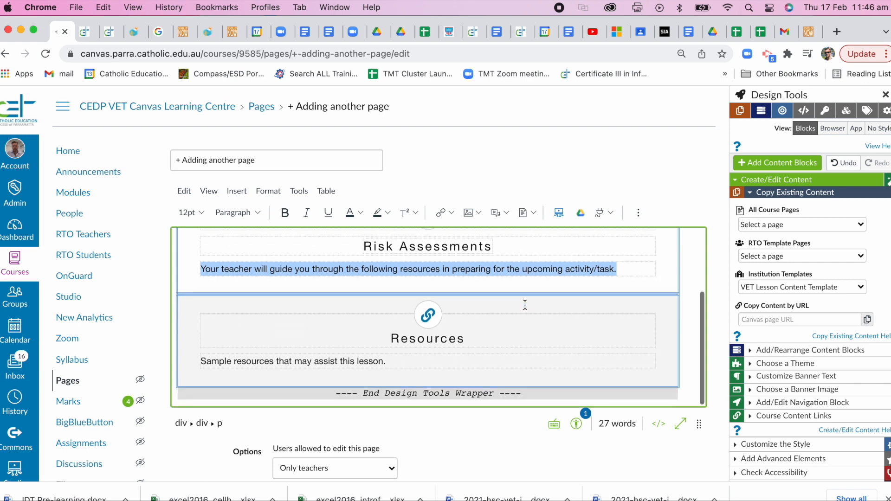
# Select the sample sentence under the Resources heading and open the Google Drive file picker to replace it.
pyautogui.click(309, 362)
pyautogui.tripleClick(309, 362)
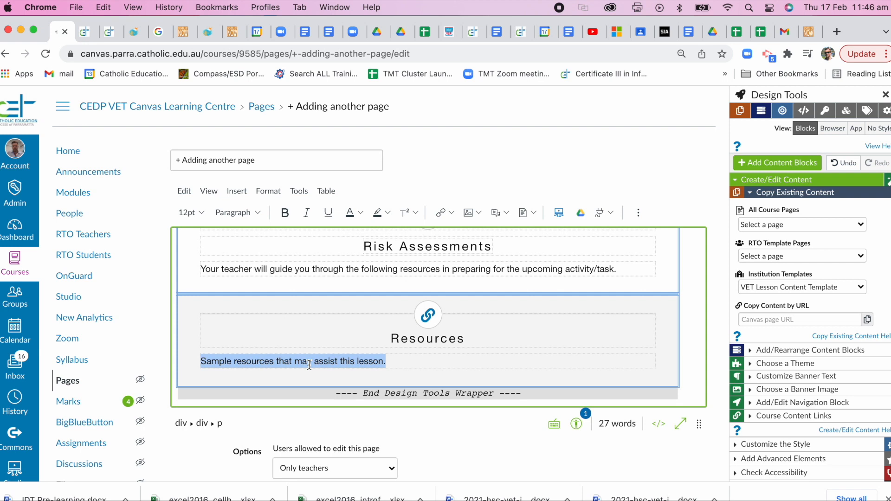
pyautogui.click(579, 212)
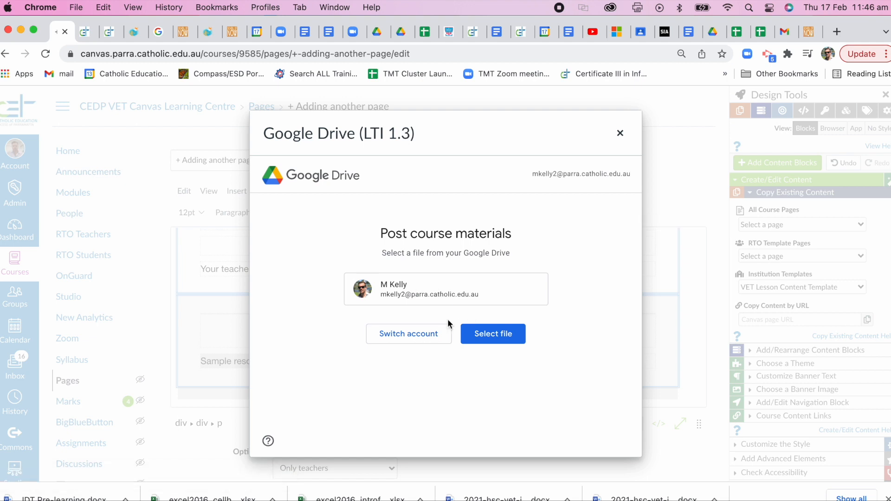
pyautogui.click(486, 339)
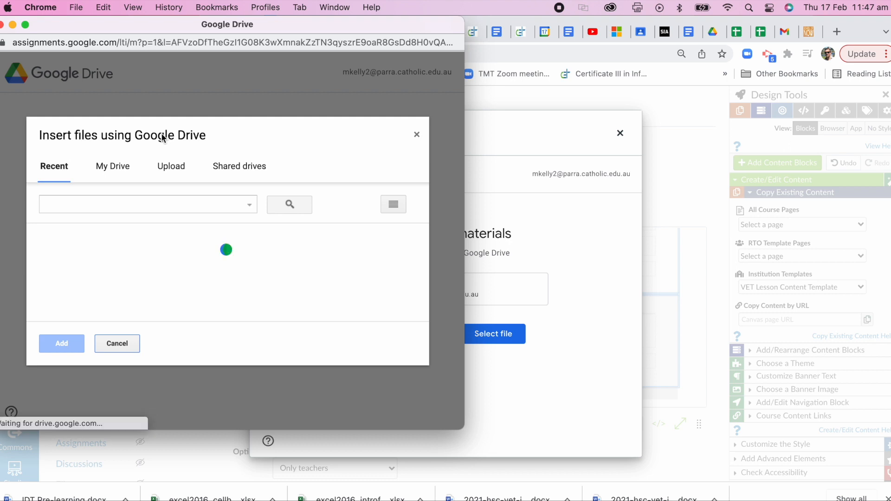
# Attach the "Copy of Task 1 P..." safety audit risk assessment document from the recent Google Drive files, allowing link sharing.
pyautogui.scroll(-3, 229, 248)
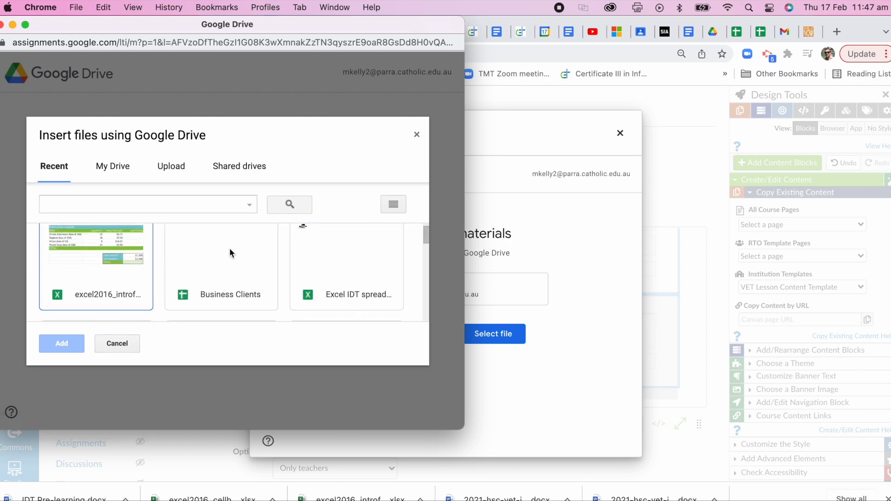
pyautogui.scroll(-2, 230, 251)
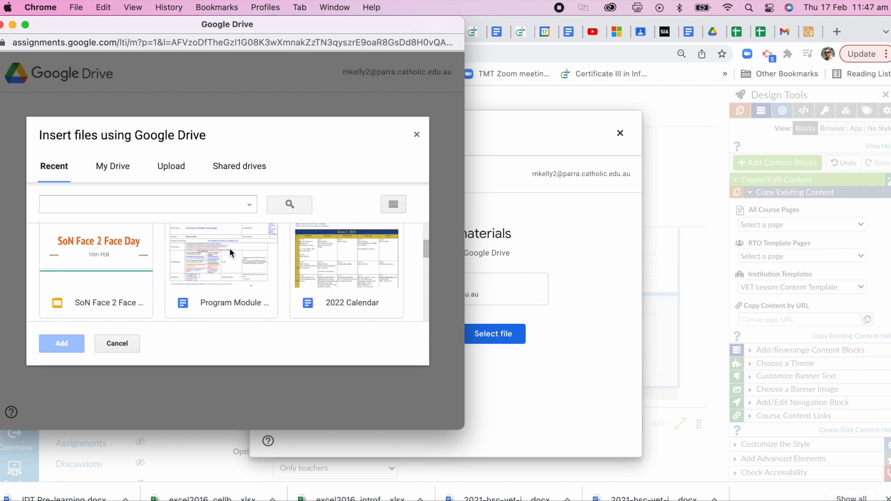
pyautogui.scroll(2, 230, 250)
pyautogui.scroll(-5, 230, 251)
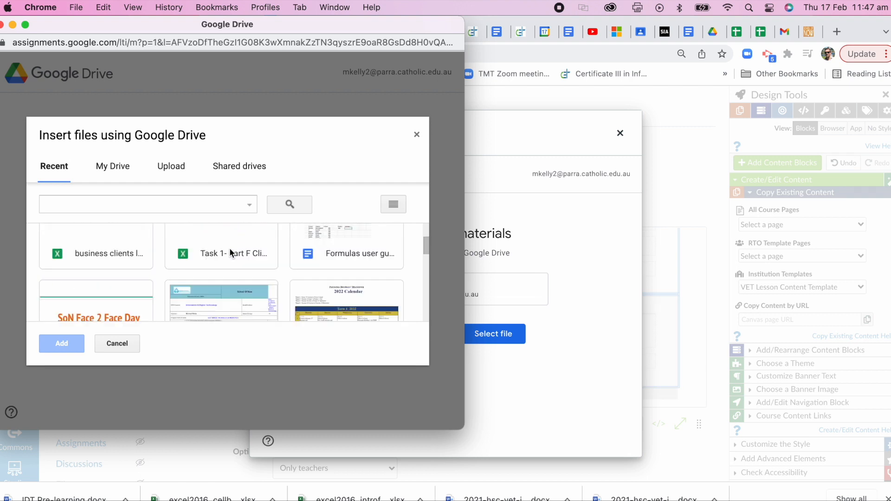
pyautogui.scroll(-3, 231, 253)
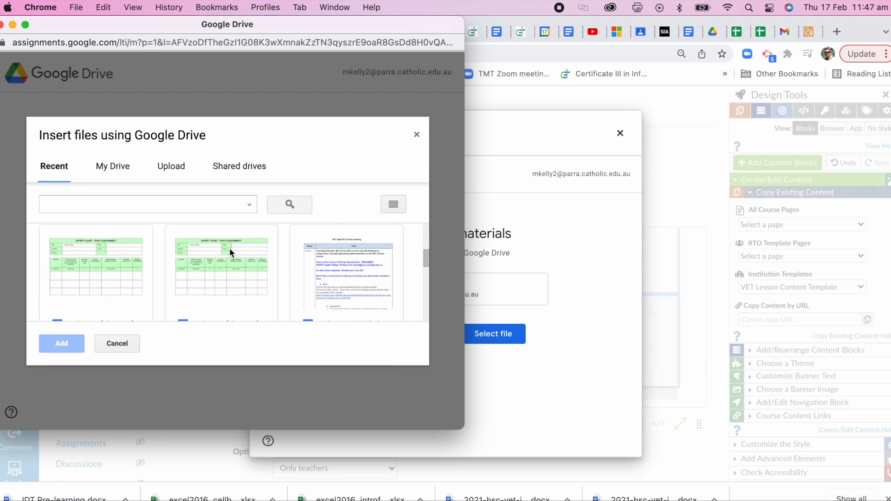
pyautogui.scroll(-4, 231, 251)
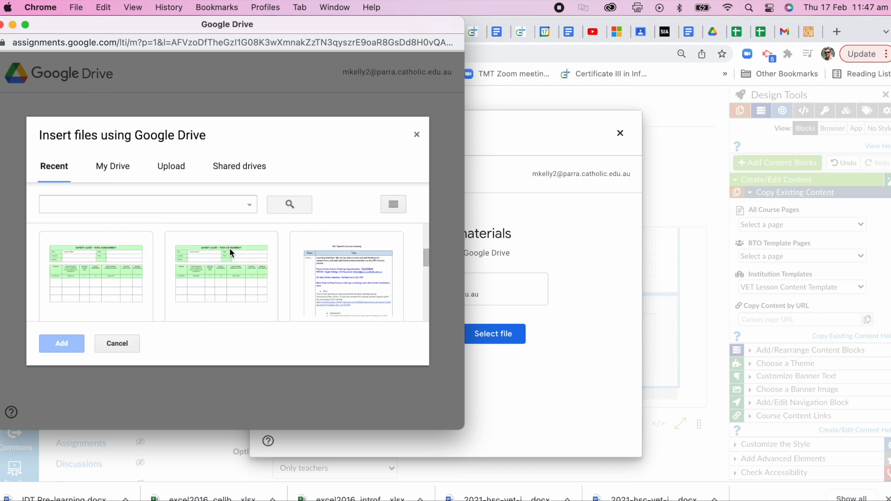
pyautogui.scroll(-5, 229, 253)
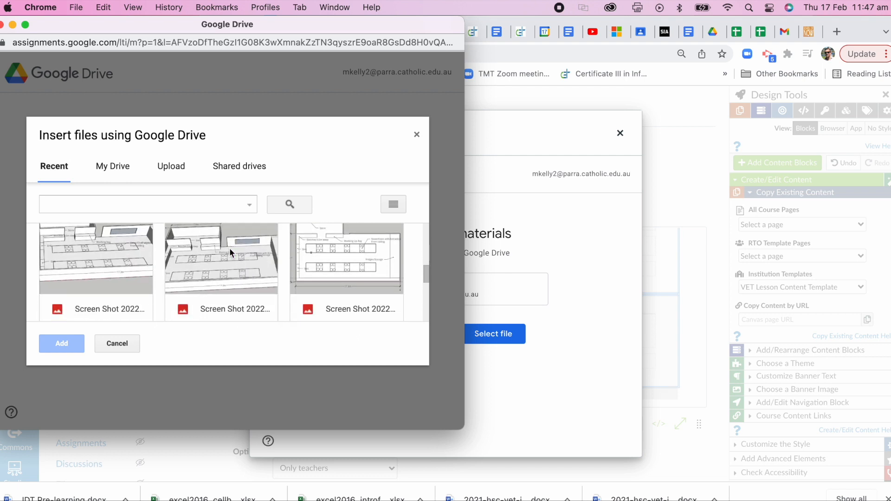
pyautogui.scroll(-5, 229, 252)
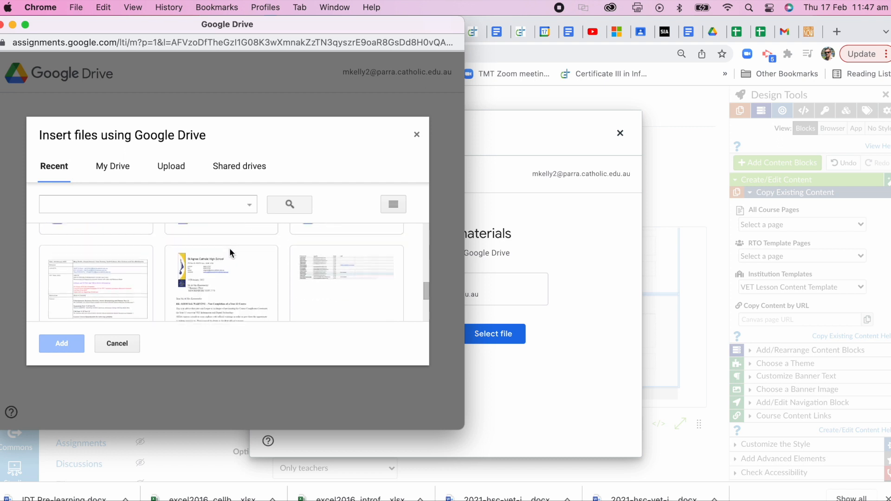
pyautogui.scroll(-5, 229, 248)
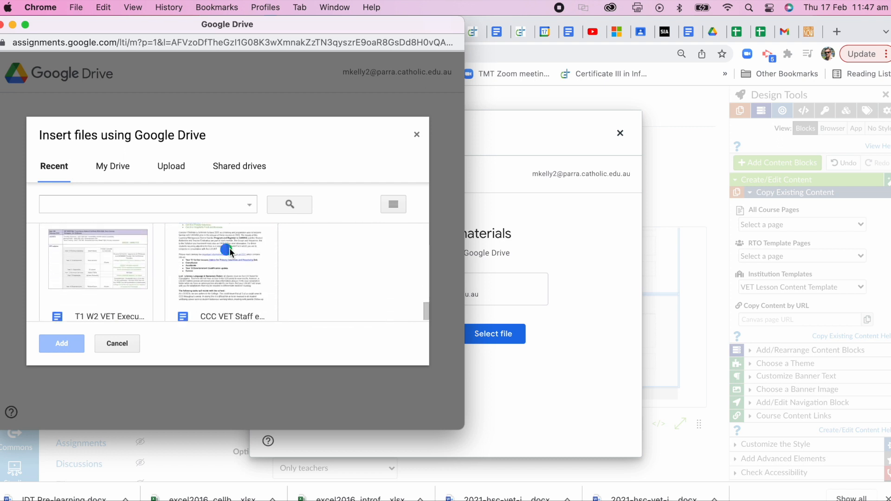
pyautogui.scroll(-5, 272, 257)
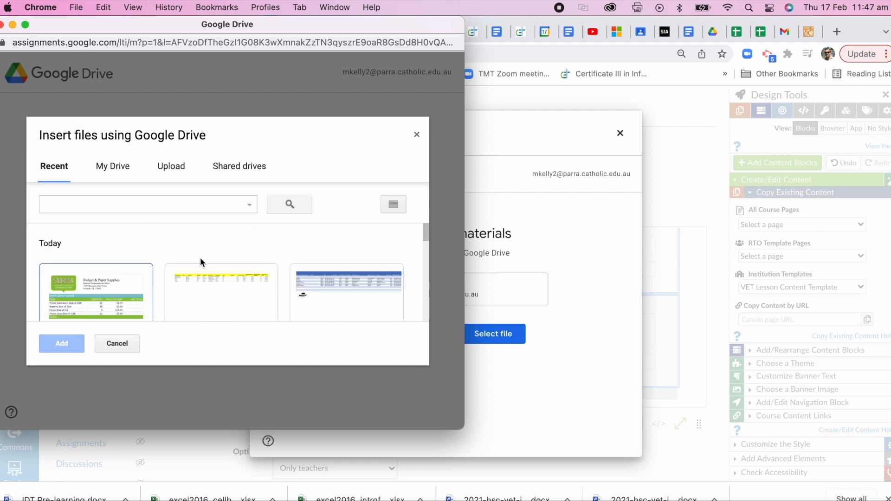
pyautogui.scroll(-3, 155, 280)
pyautogui.scroll(-2, 155, 280)
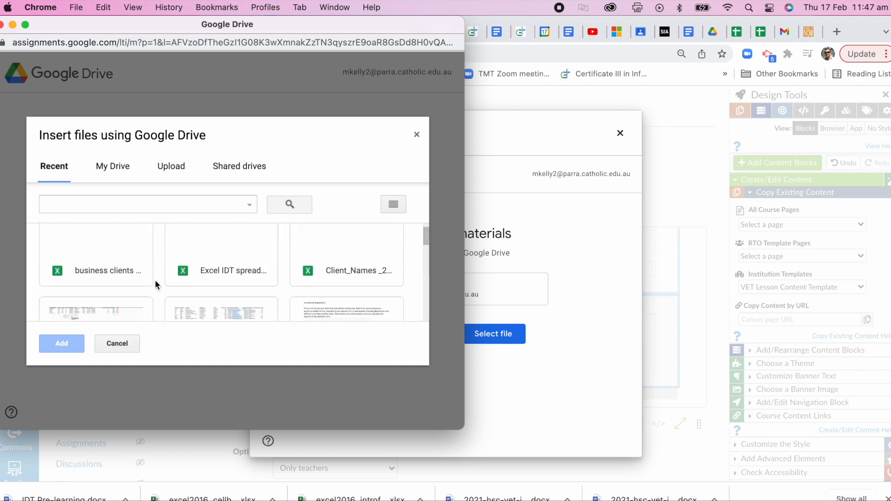
pyautogui.scroll(-3, 205, 271)
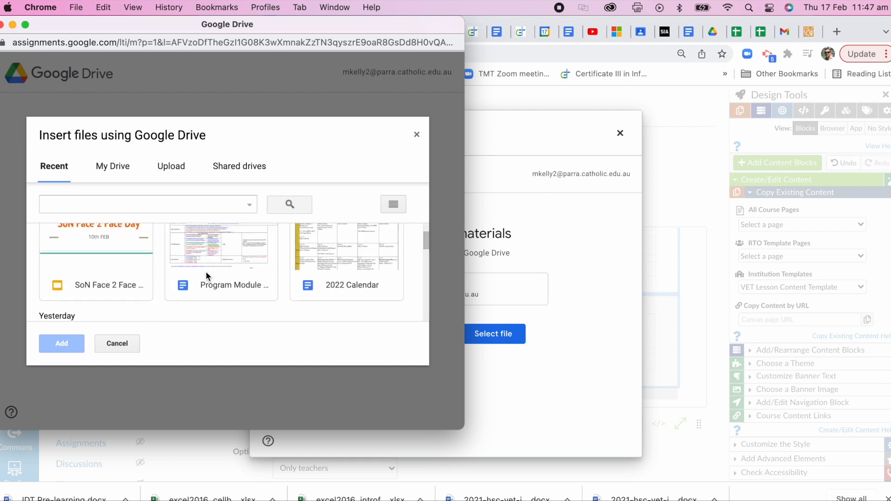
pyautogui.scroll(-5, 136, 269)
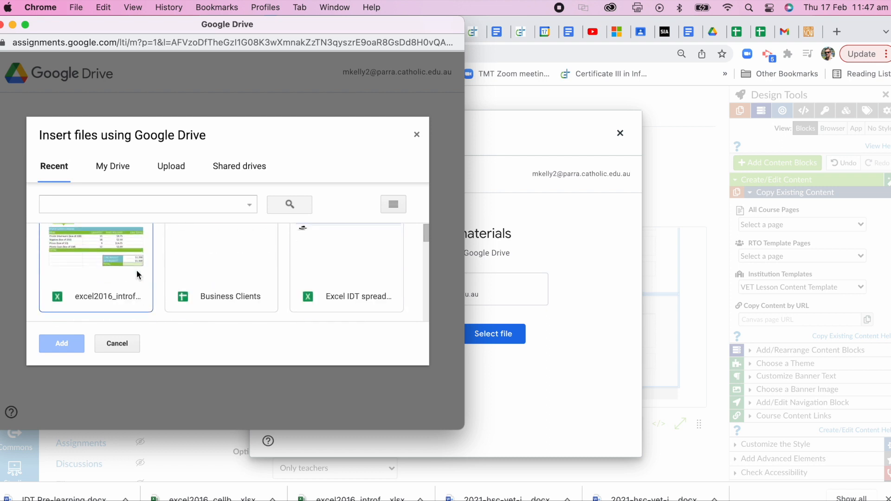
pyautogui.click(364, 256)
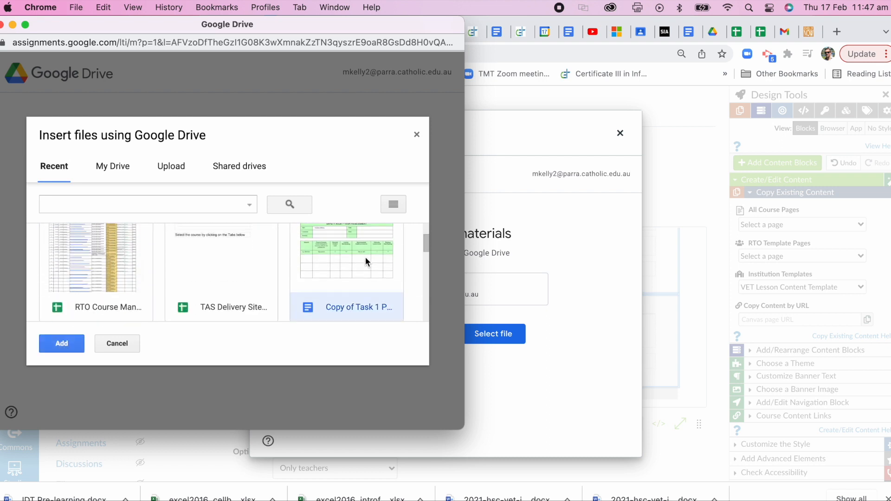
pyautogui.click(72, 348)
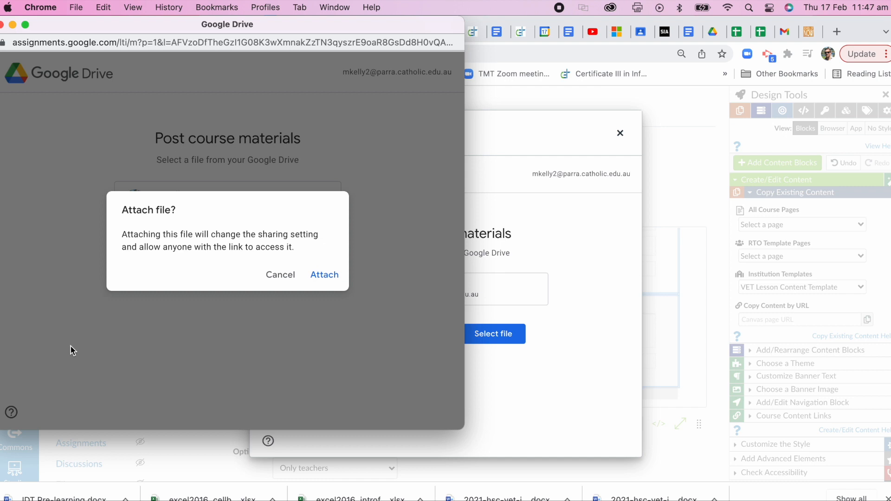
pyautogui.click(319, 278)
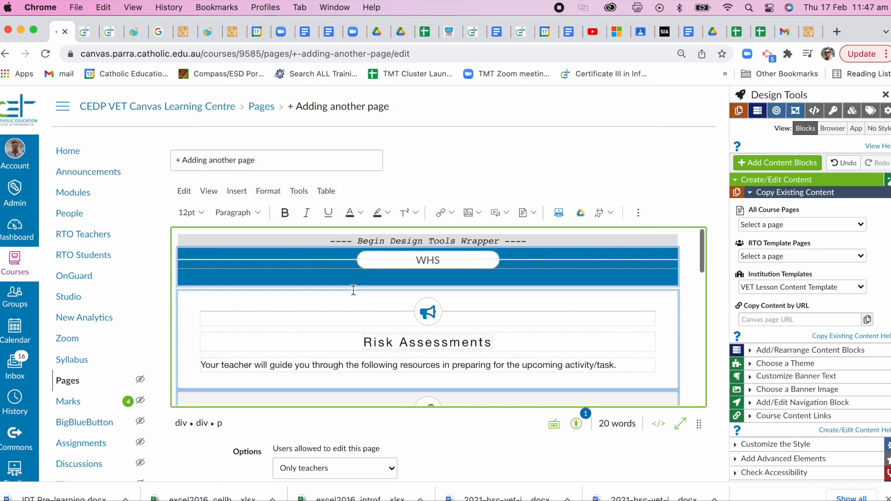
# Check the embedded risk assessment under Resources and save the page without publishing it.
pyautogui.scroll(-12, 353, 291)
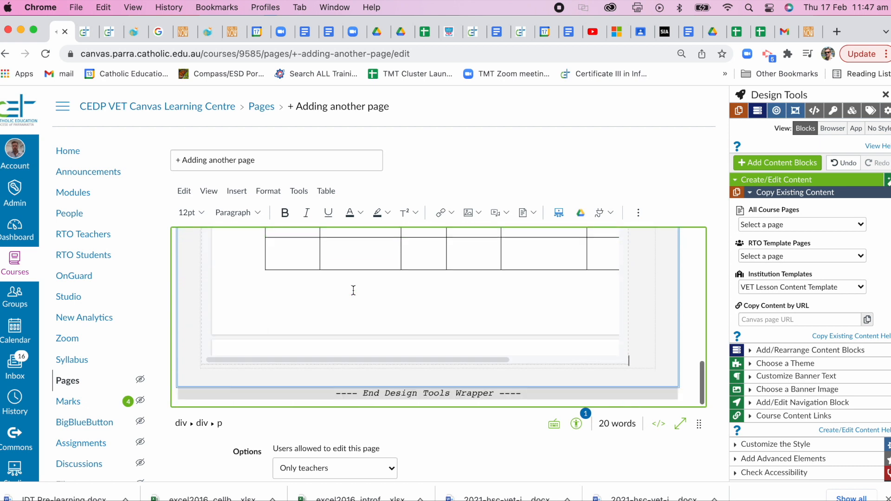
pyautogui.scroll(15, 353, 290)
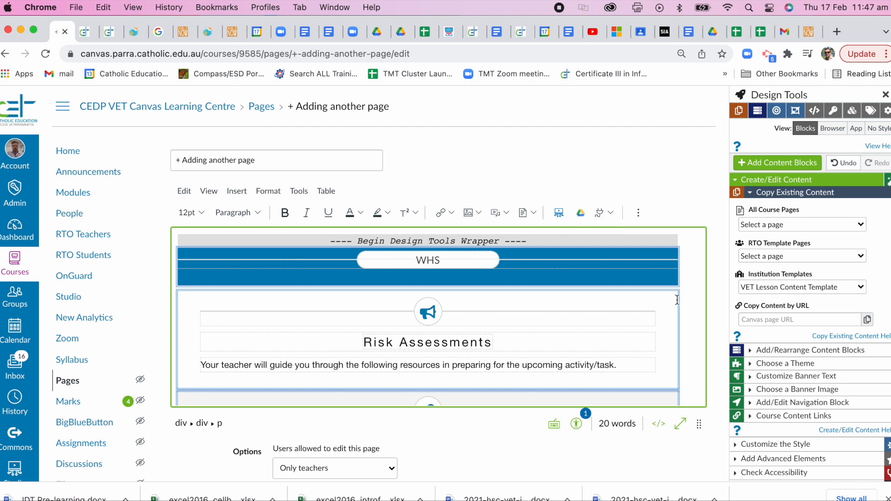
pyautogui.scroll(-15, 505, 332)
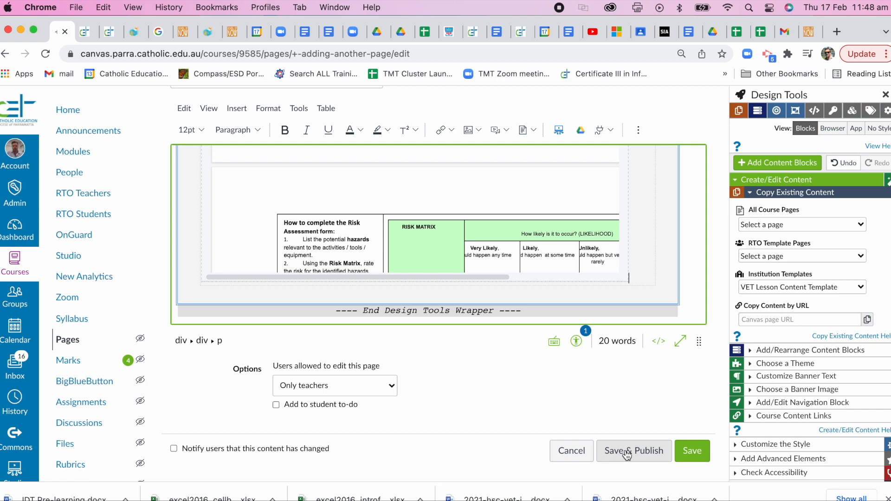
pyautogui.click(681, 450)
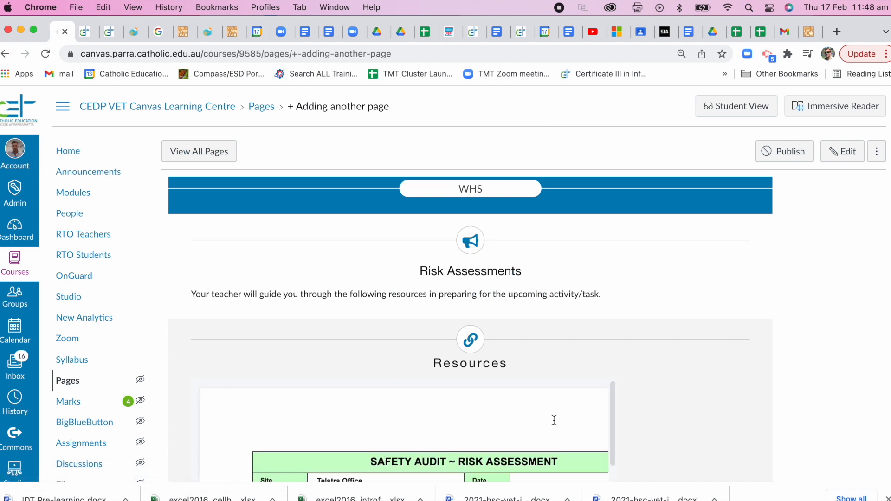
# Examine the saved page's layout and read through the embedded risk assessment document under Resources.
pyautogui.scroll(-3, 553, 420)
pyautogui.scroll(-2, 554, 420)
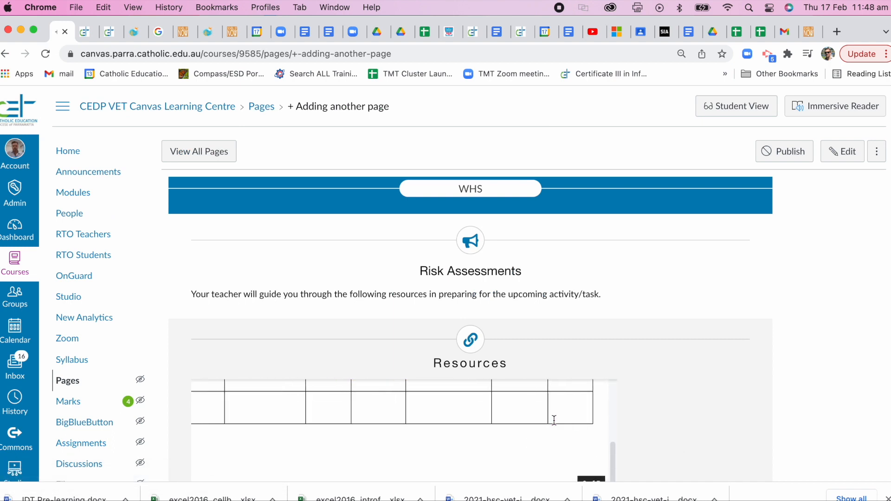
pyautogui.scroll(-5, 650, 405)
pyautogui.scroll(-3, 650, 405)
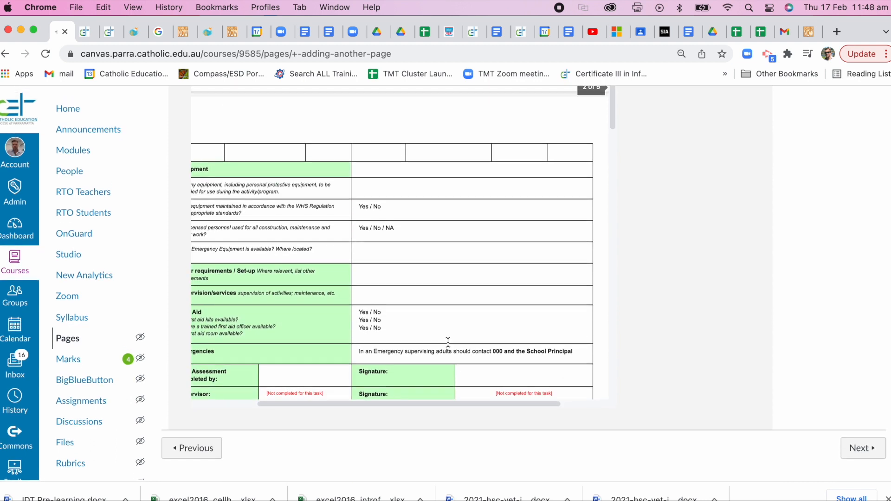
pyautogui.hscroll(-3, 444, 345)
pyautogui.scroll(-5, 448, 346)
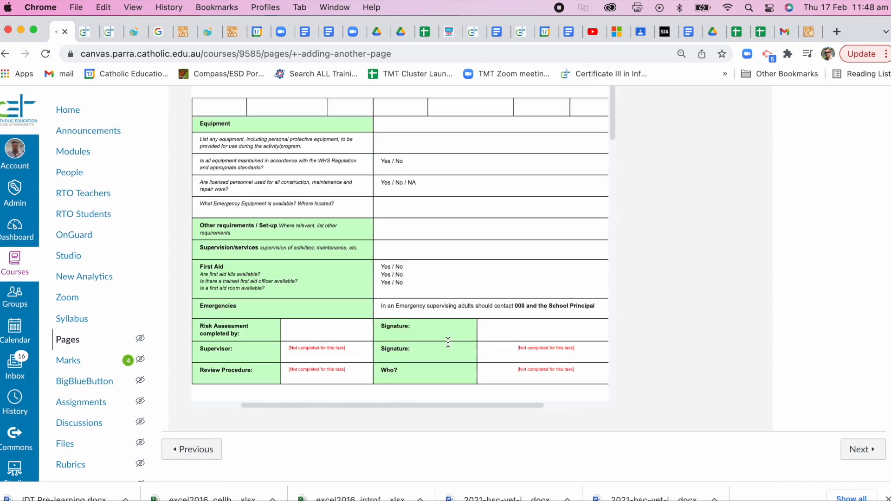
pyautogui.scroll(-2, 448, 350)
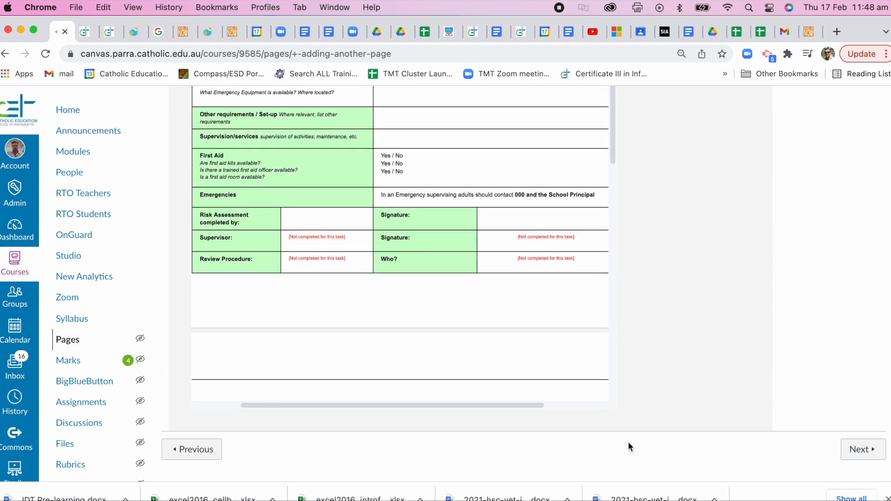
pyautogui.scroll(15, 622, 437)
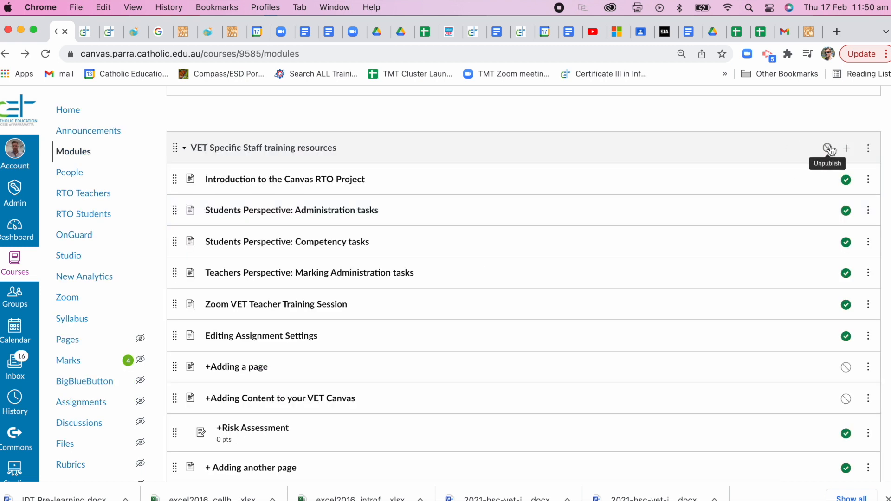
# Unpublish the "VET Specific Staff training resources" module as a whole.
pyautogui.click(825, 148)
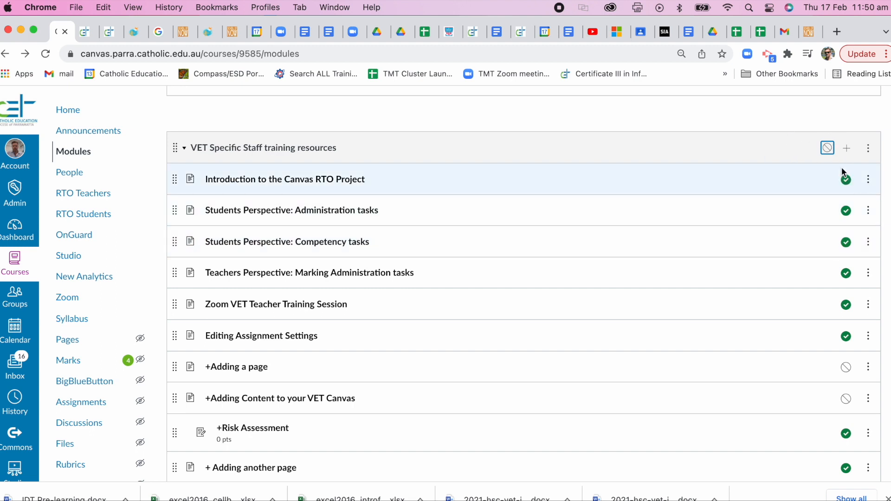
pyautogui.click(846, 273)
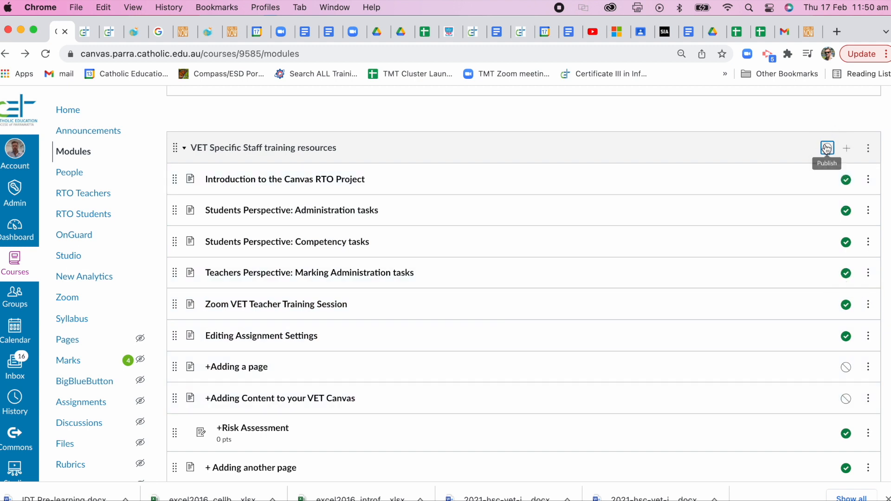
pyautogui.scroll(-3, 859, 245)
pyautogui.scroll(3, 861, 246)
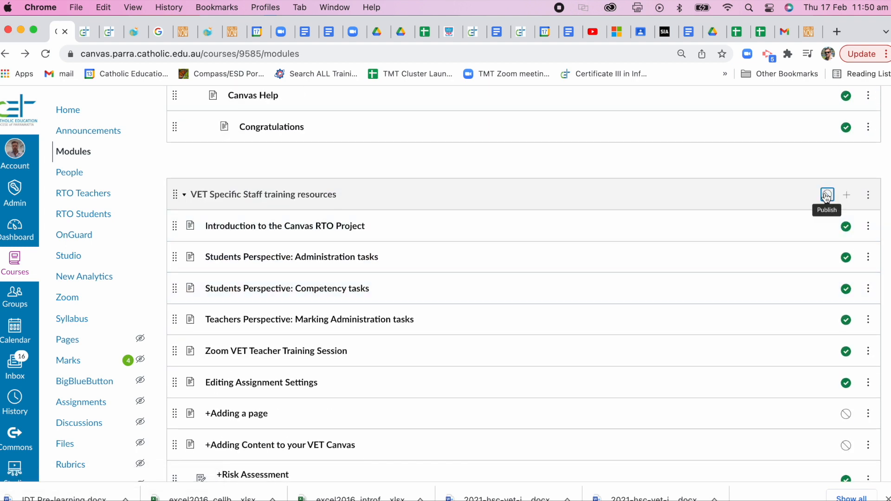
# Publish the "VET Specific Staff training resources" module as a whole and toggle the publishing of individual items such as "+ Adding another page".
pyautogui.click(827, 196)
pyautogui.scroll(-4, 850, 282)
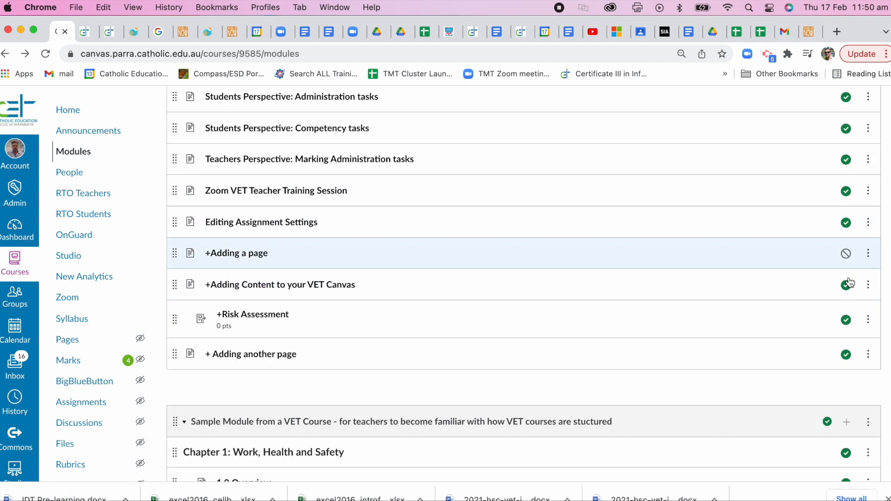
pyautogui.scroll(-1, 850, 282)
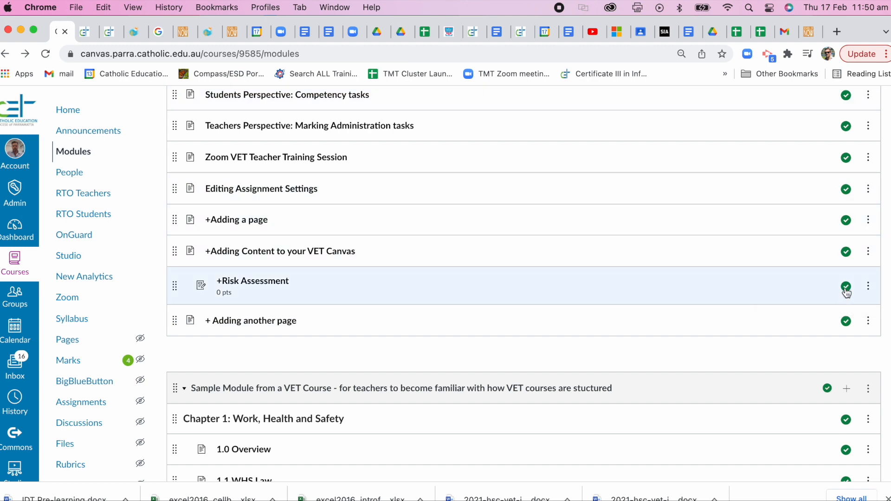
pyautogui.click(846, 288)
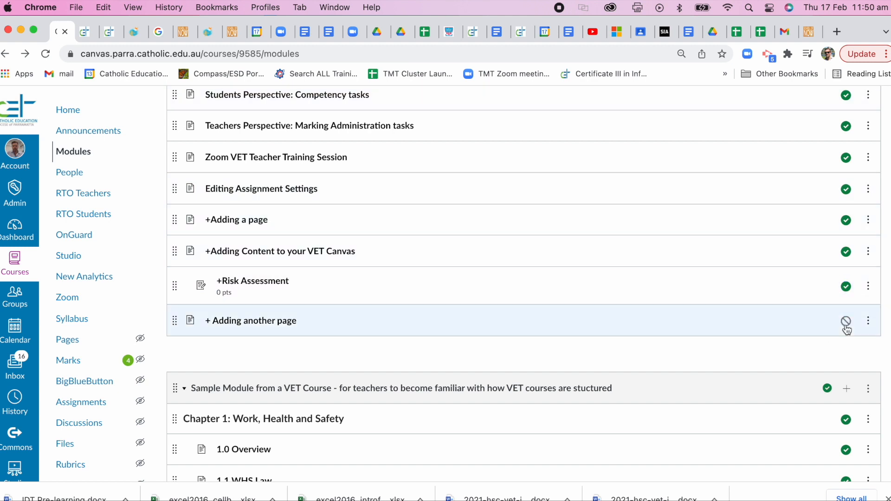
pyautogui.scroll(3, 754, 249)
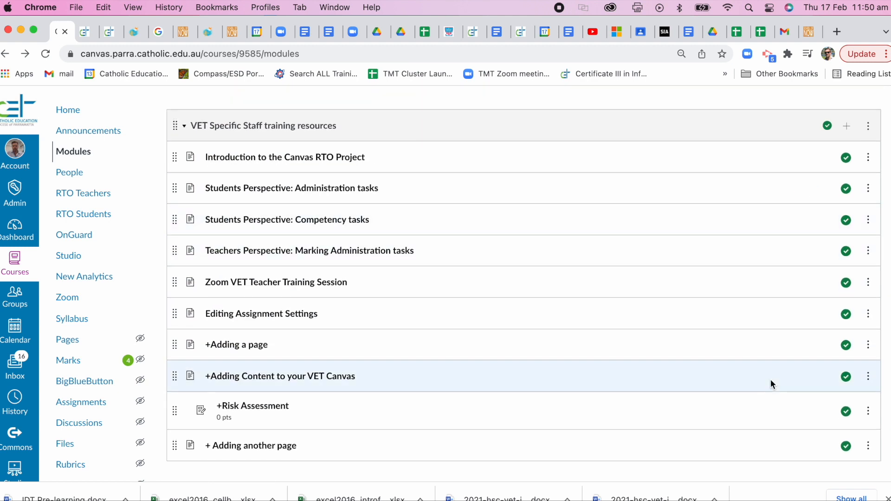
pyautogui.scroll(1, 762, 334)
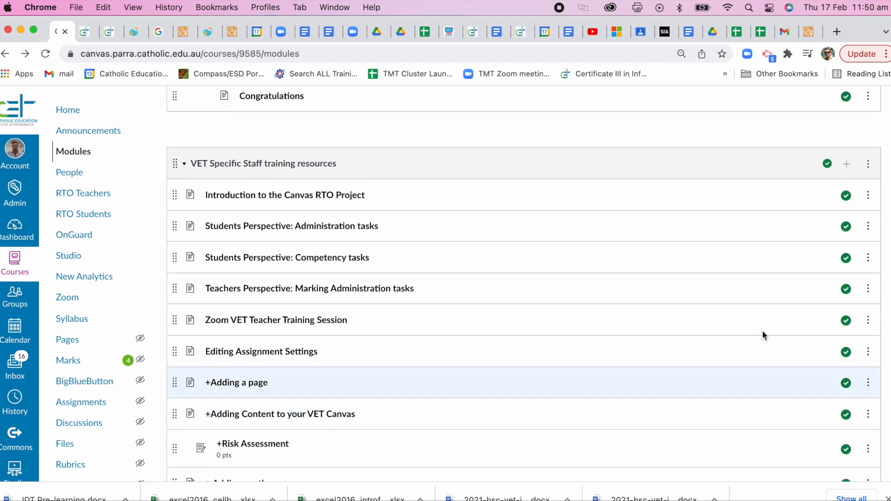
# Reorder the module so "+ Adding another page" follows "Editing Assignment Settings" and "+Adding a page" sits directly above "+Risk Assessment".
pyautogui.scroll(-3, 762, 334)
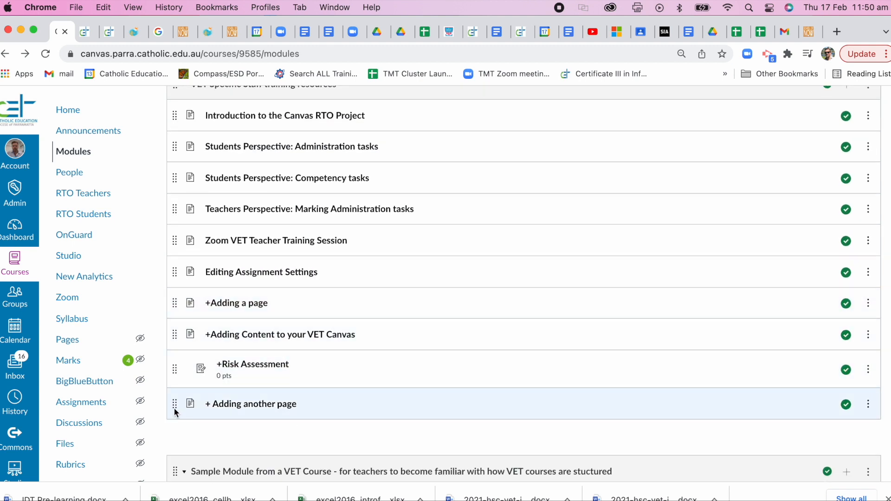
pyautogui.moveTo(176, 403); pyautogui.dragTo(176, 331)
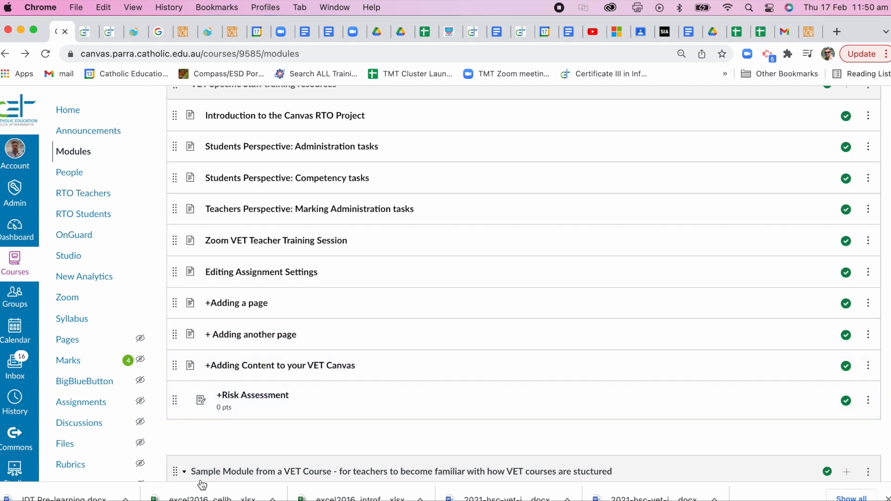
pyautogui.moveTo(175, 302); pyautogui.dragTo(176, 253)
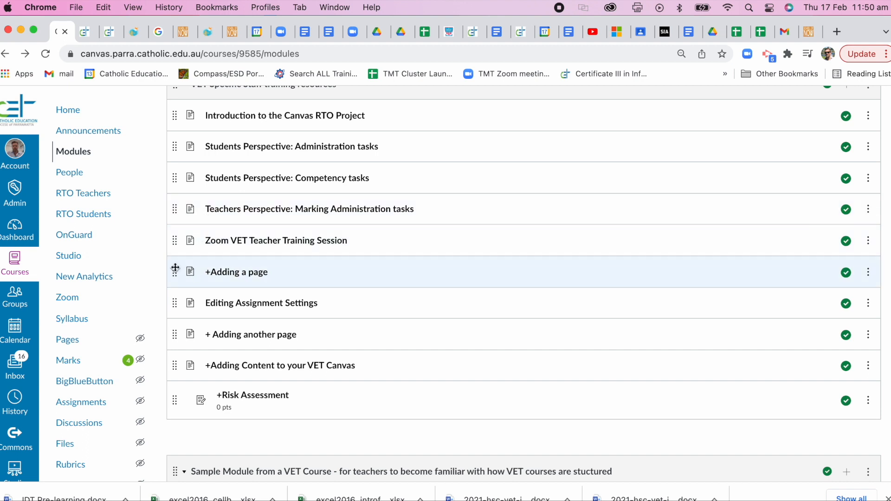
pyautogui.moveTo(175, 272); pyautogui.dragTo(163, 379)
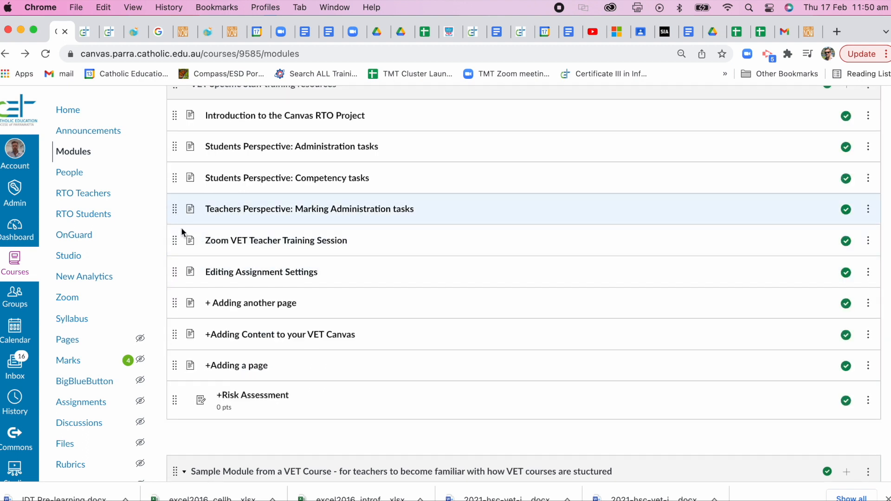
pyautogui.moveTo(175, 241)
pyautogui.mouseDown()
pyautogui.moveTo(175, 264)
pyautogui.moveTo(176, 237)
pyautogui.mouseUp()
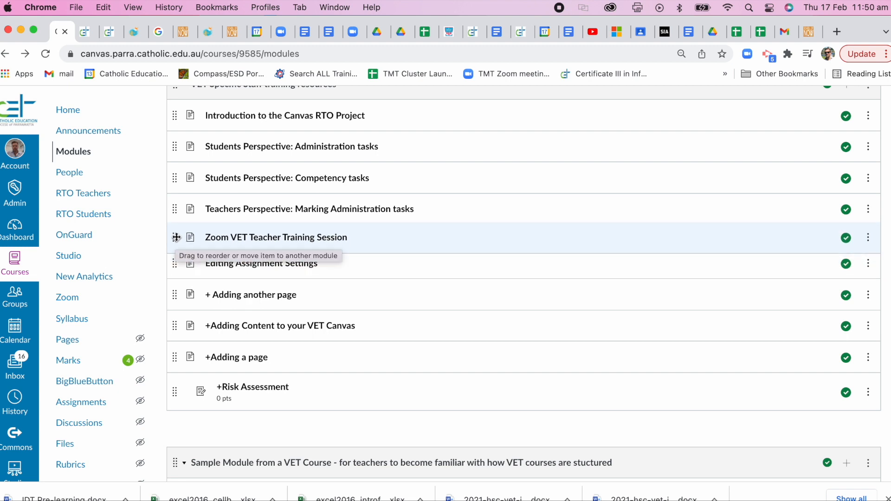
# Examine the order of the items in "VET Specific Staff training resources" and the structure of the sample module that follows it.
pyautogui.scroll(-7, 548, 351)
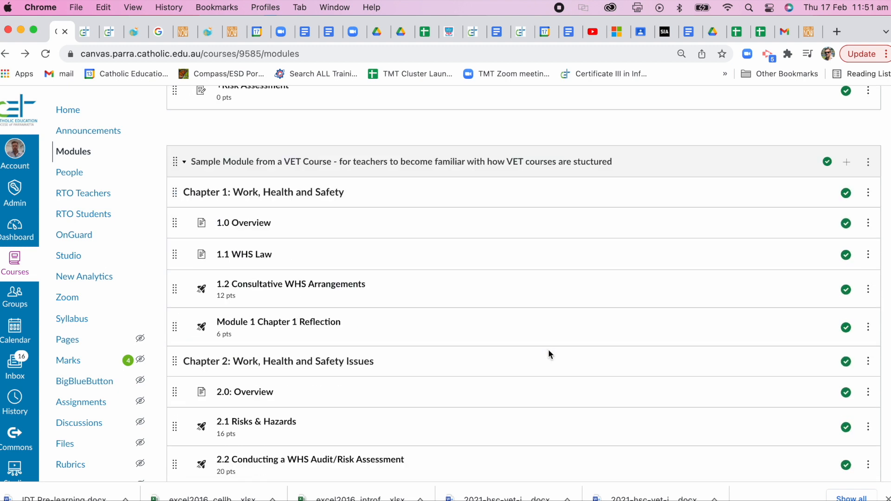
pyautogui.scroll(7, 549, 355)
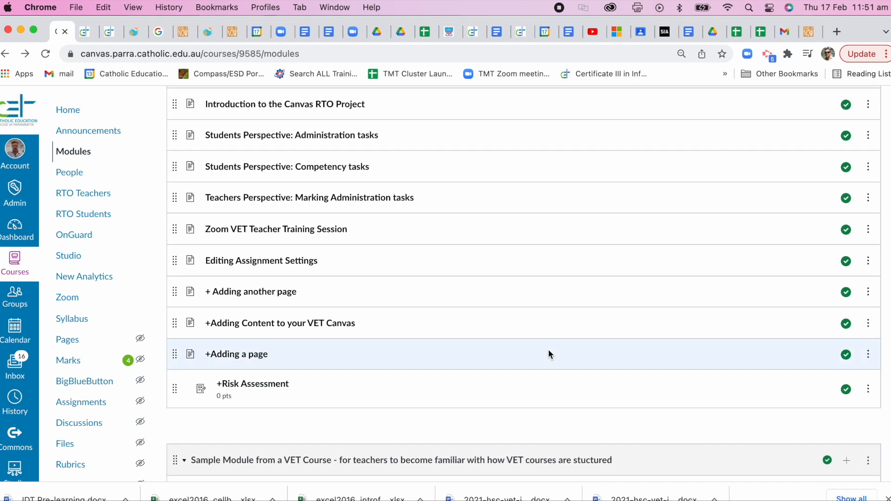
pyautogui.scroll(1, 548, 354)
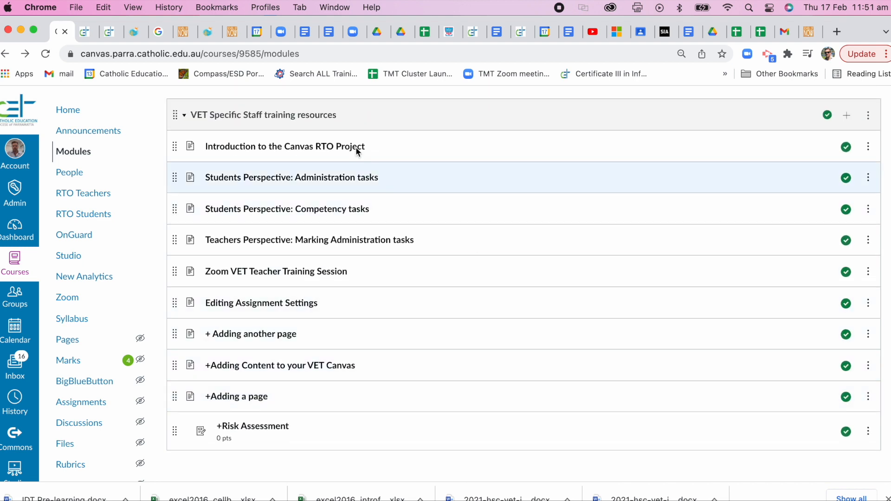
pyautogui.scroll(-2, 466, 255)
pyautogui.scroll(2, 466, 256)
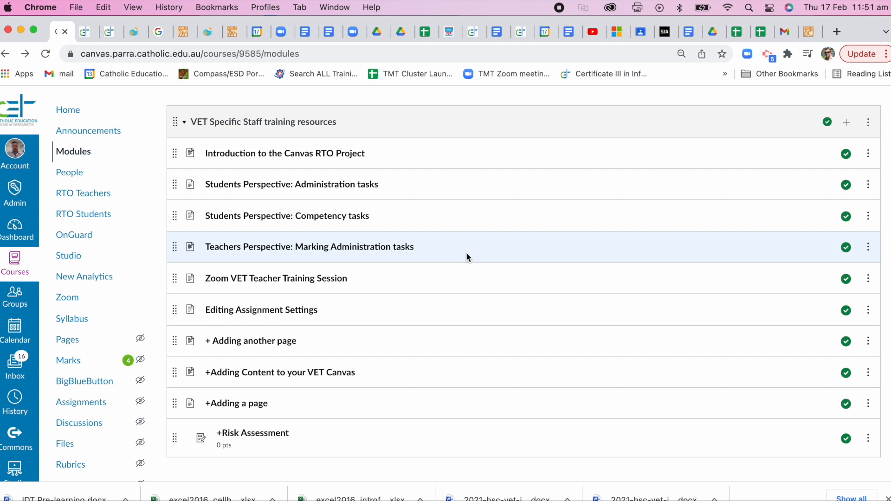
pyautogui.scroll(-3, 486, 222)
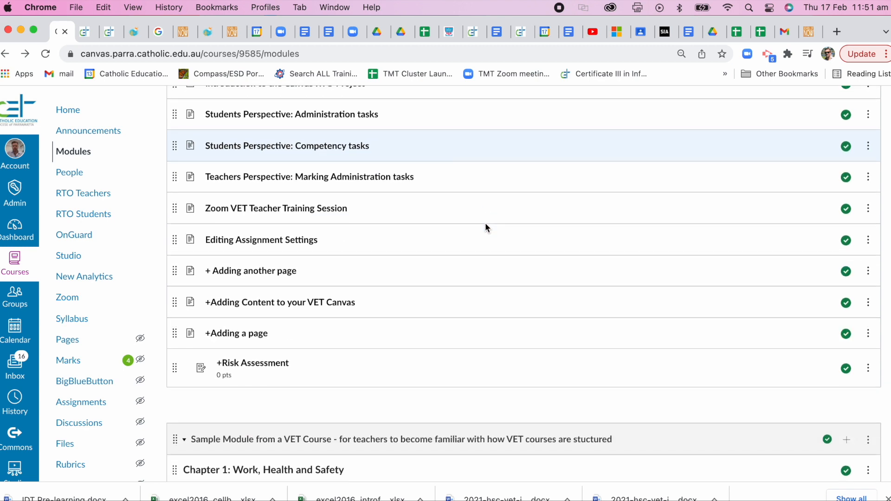
pyautogui.scroll(2, 491, 216)
pyautogui.scroll(2, 574, 265)
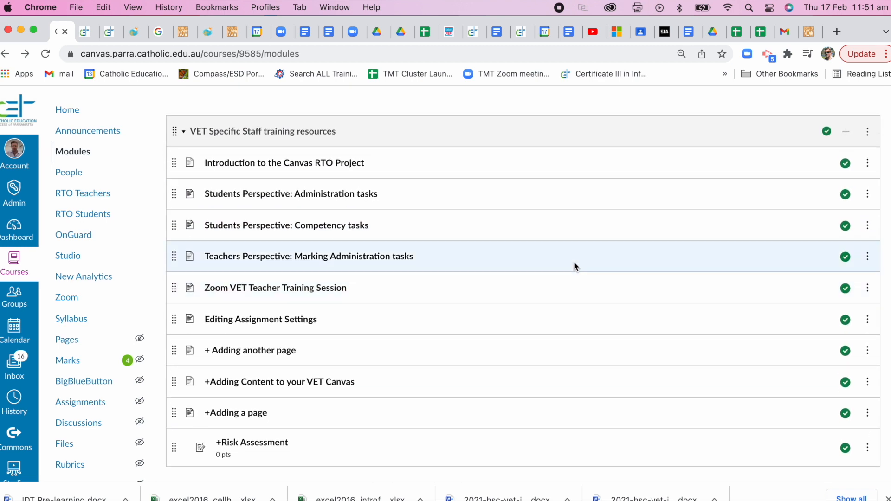
# Add a new assignment named "Risk Assessment 2" without indentation to the "VET Specific Staff training resources" module.
pyautogui.click(846, 135)
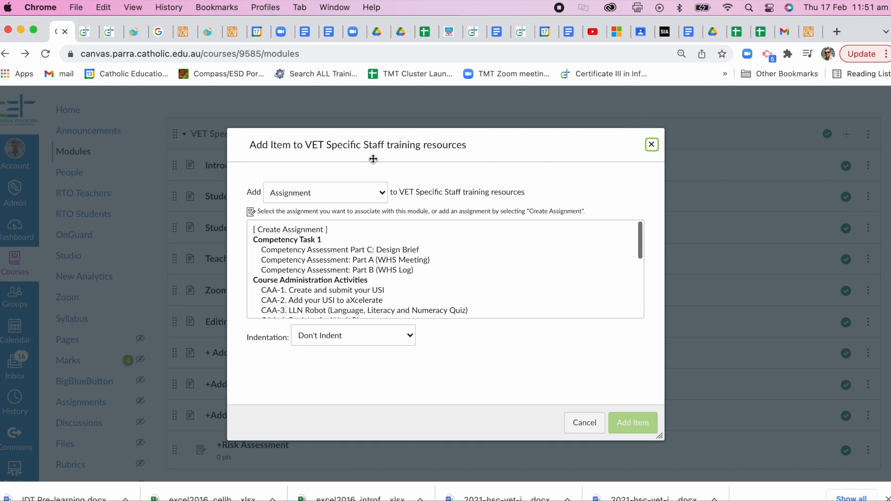
pyautogui.click(289, 229)
pyautogui.click(348, 334)
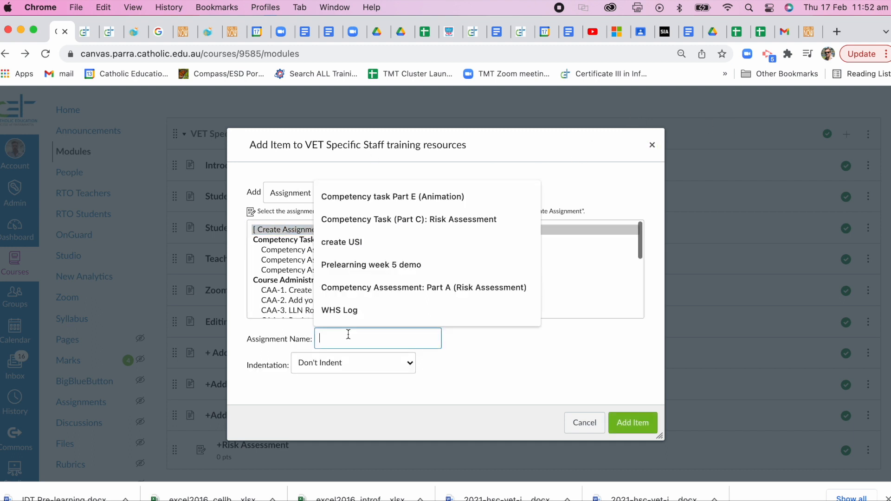
pyautogui.write('Risk ')
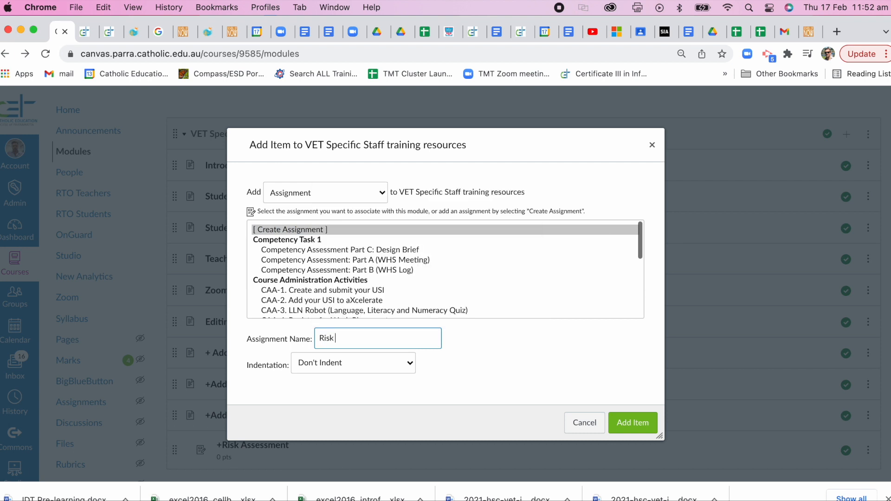
pyautogui.write('Assessment 2')
pyautogui.click(641, 424)
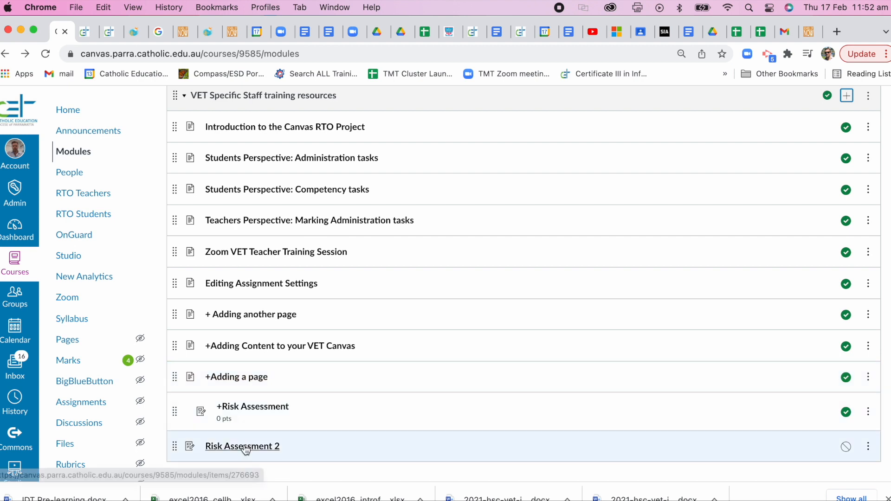
# Open the "Risk Assessment 2" assignment for editing and hide and reopen its Design Tools.
pyautogui.scroll(-3, 404, 430)
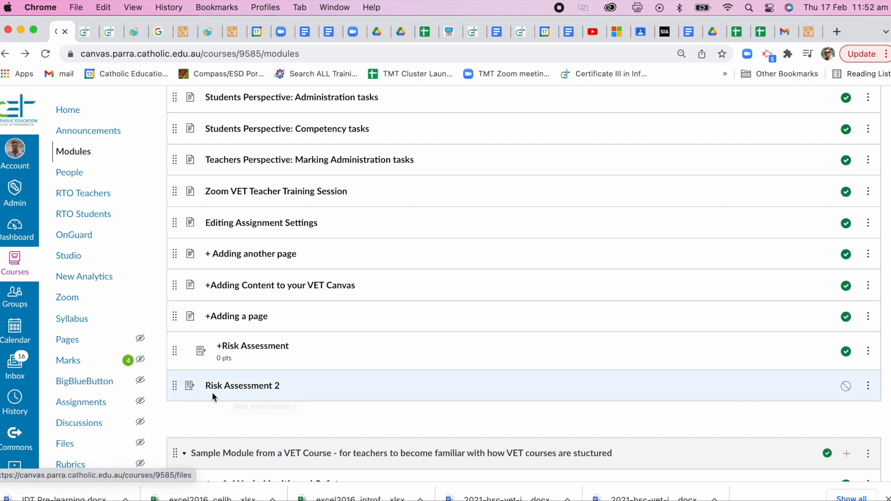
pyautogui.click(236, 392)
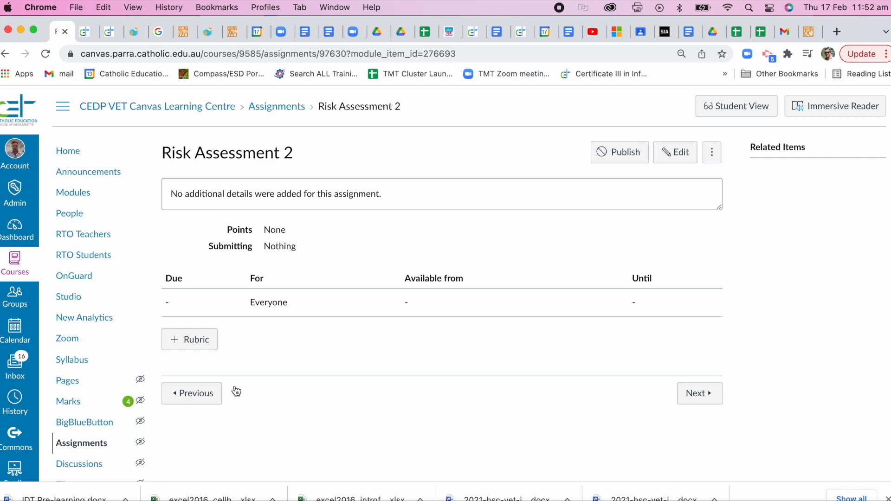
pyautogui.click(680, 155)
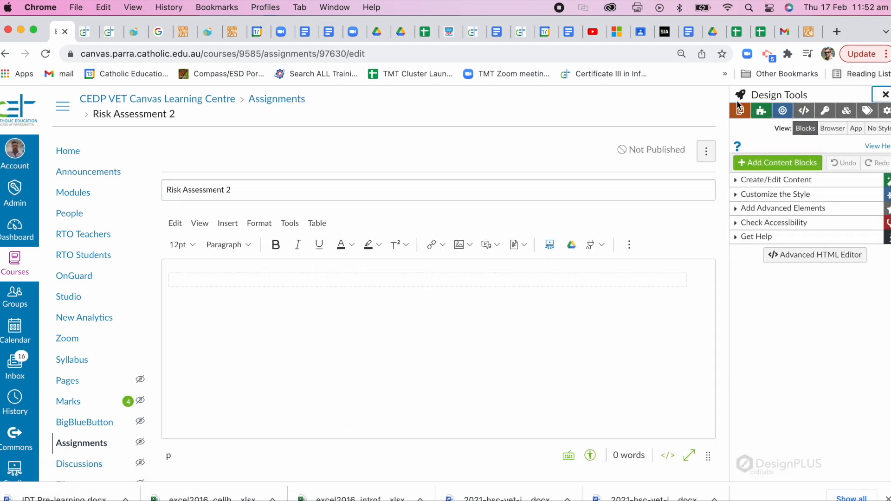
pyautogui.click(883, 94)
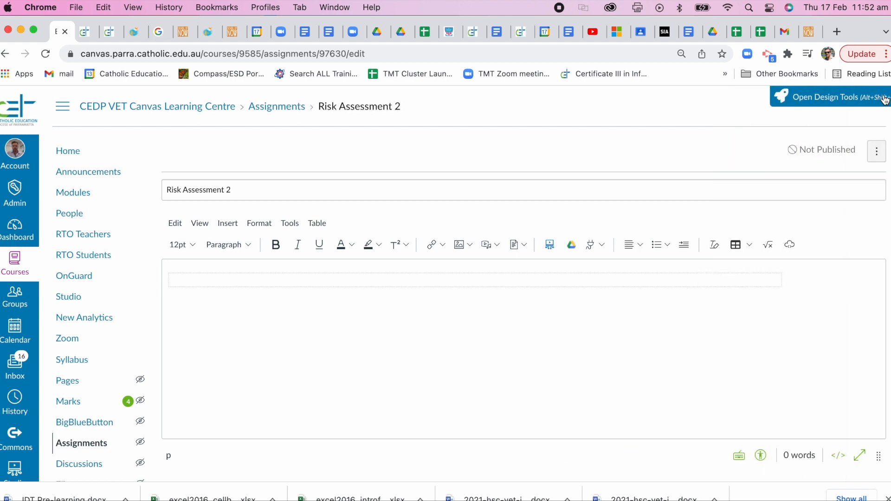
pyautogui.click(776, 93)
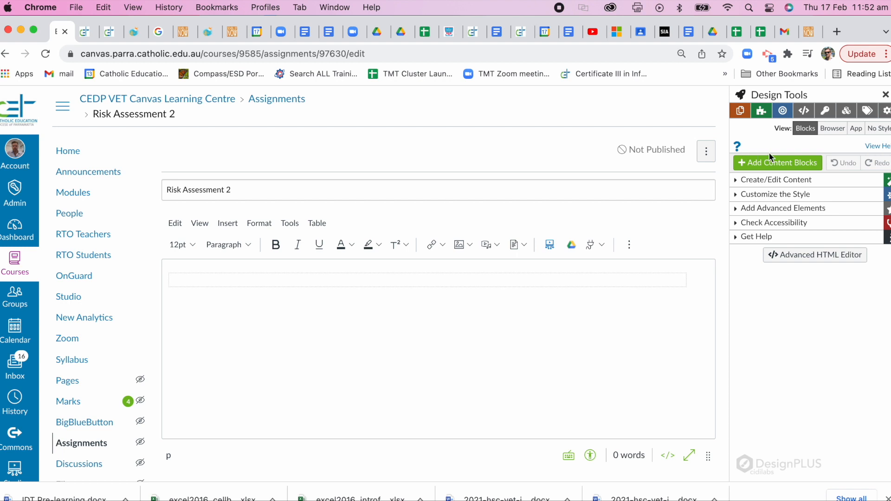
# Copy the institution's "VET Lesson Content Template" into the assignment description.
pyautogui.click(758, 180)
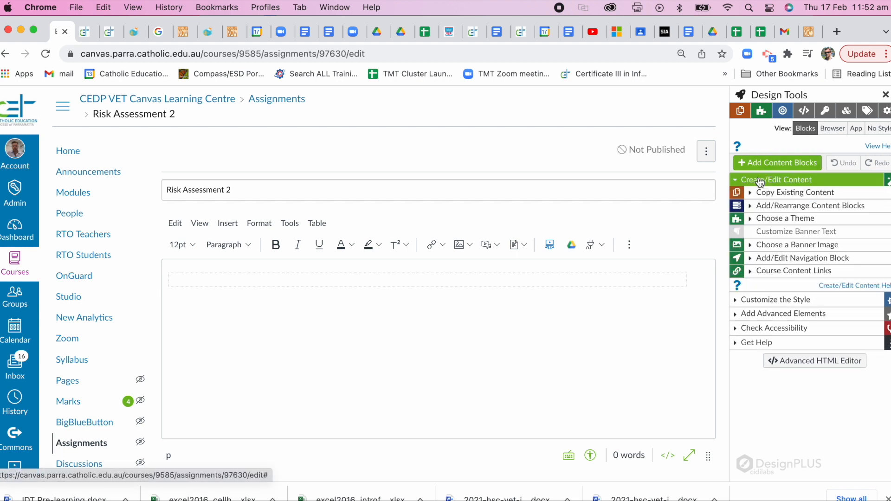
pyautogui.click(760, 193)
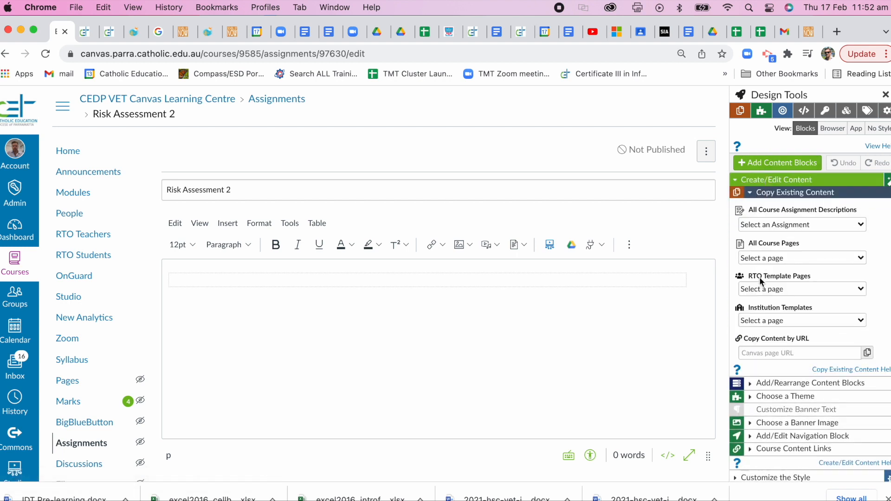
pyautogui.click(806, 317)
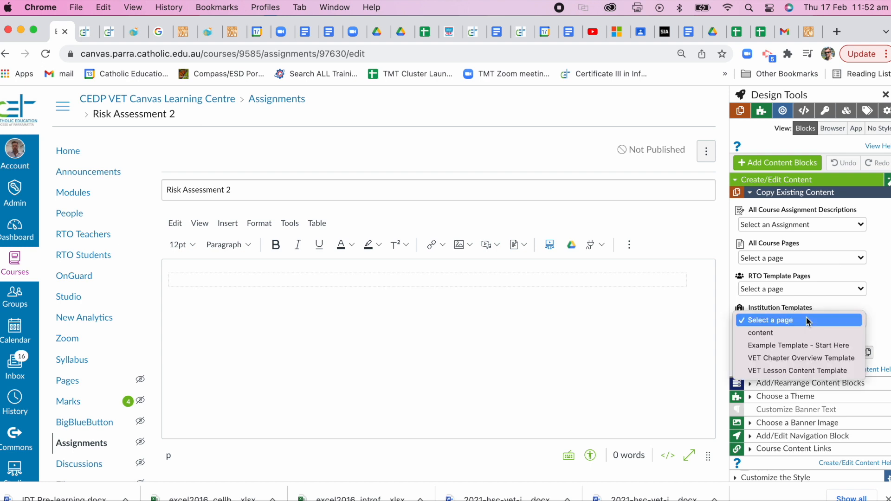
pyautogui.click(799, 371)
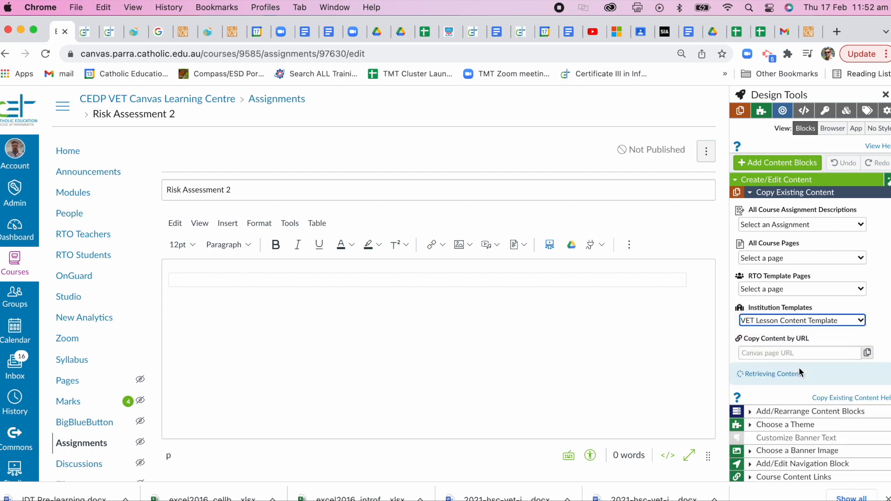
# Replace the template's "Lesson Heading" banner text with "Risk Assessment".
pyautogui.tripleClick(462, 322)
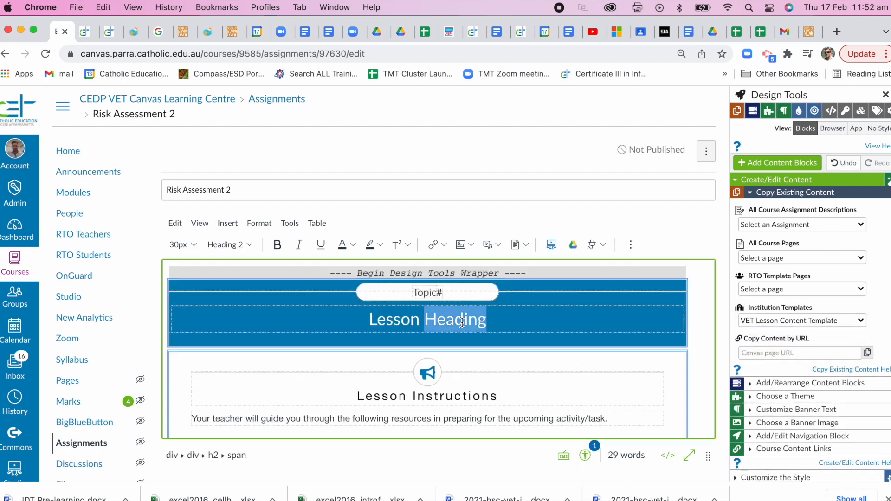
pyautogui.write('Risk Ass')
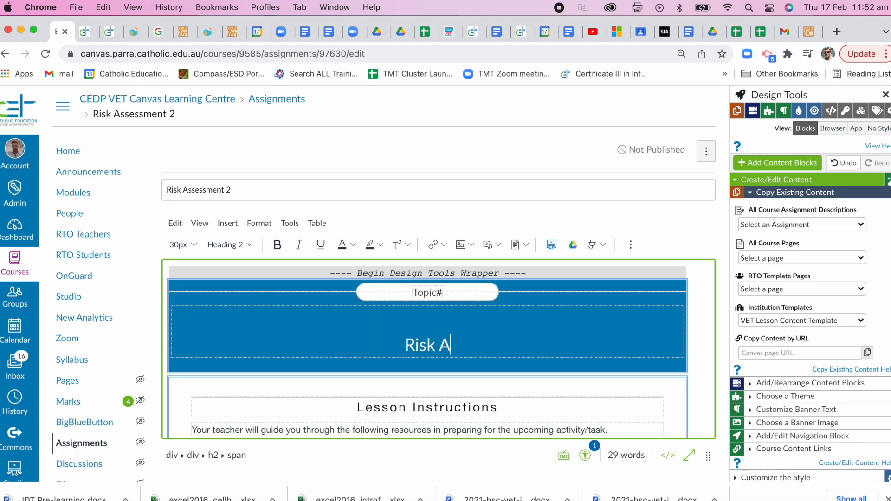
pyautogui.write('essment')
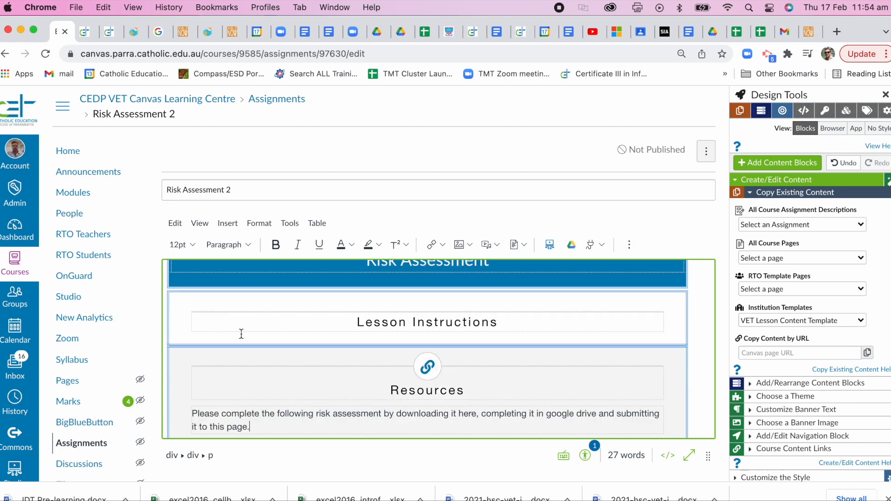
# Select the word "here" in the Resources instruction text.
pyautogui.scroll(1, 295, 393)
pyautogui.scroll(-2, 295, 393)
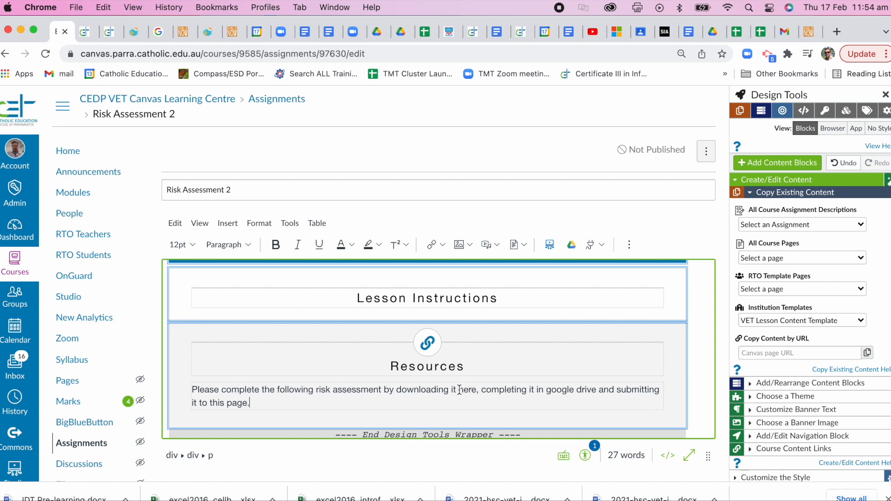
pyautogui.moveTo(458, 390); pyautogui.dragTo(477, 391)
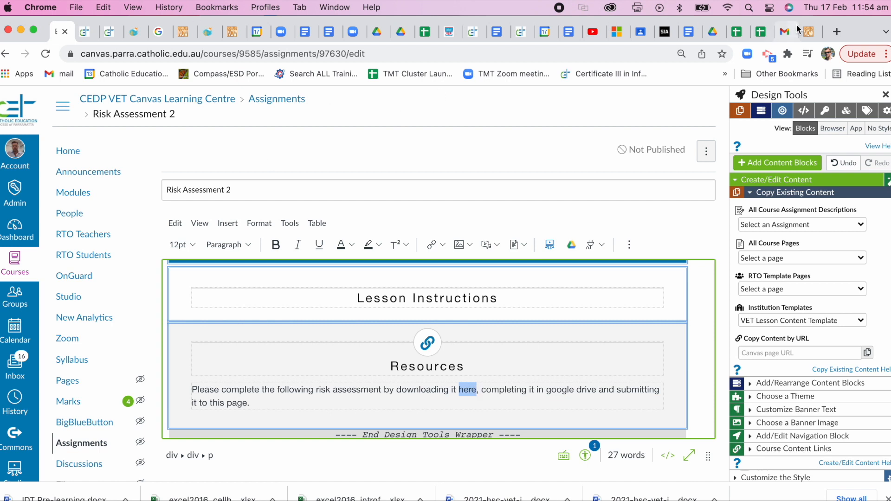
# Switch to Google Drive, search for "risk assessment" and open the document "Copy of Task 1 Part A Risk assessment template".
pyautogui.click(710, 37)
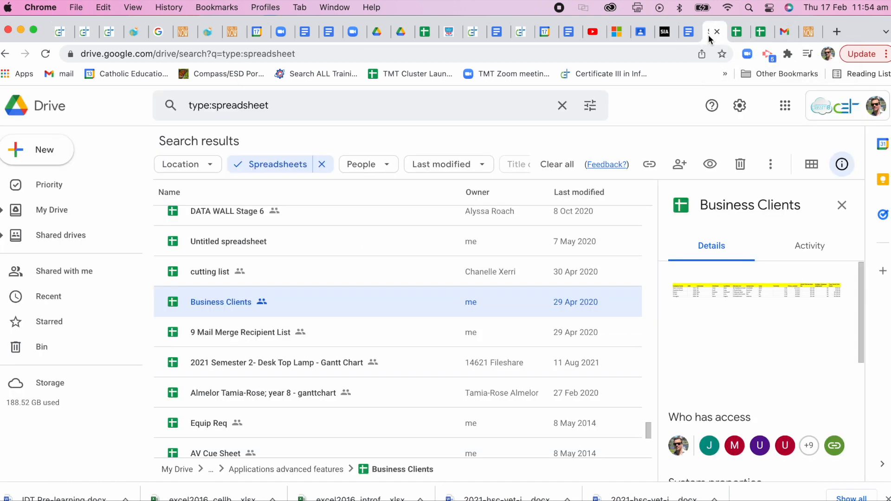
pyautogui.click(294, 103)
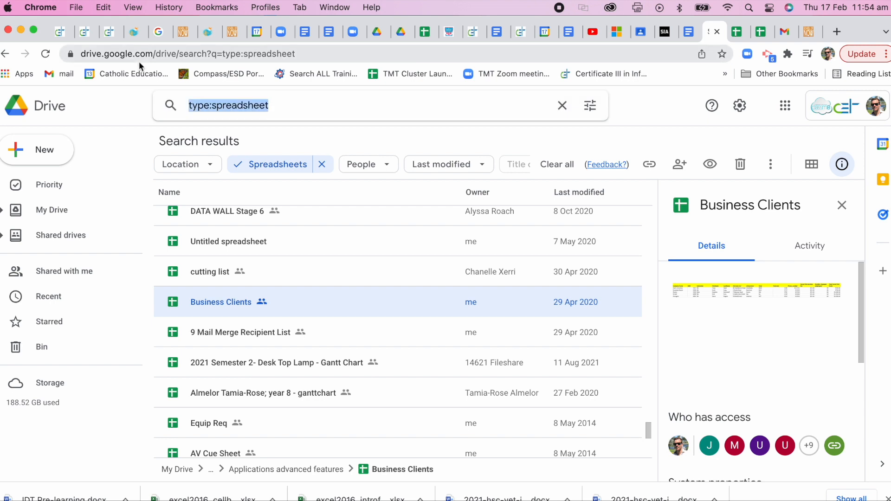
pyautogui.write('risk a')
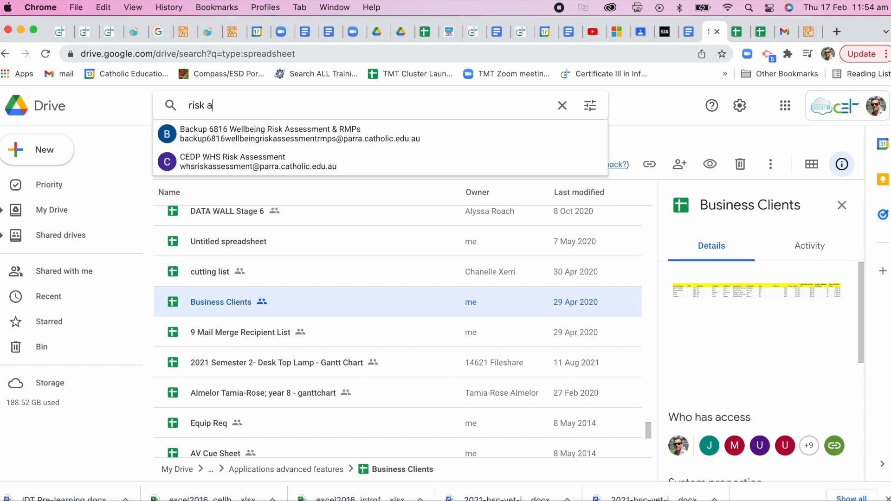
pyautogui.write('ssessment')
pyautogui.press('Return')
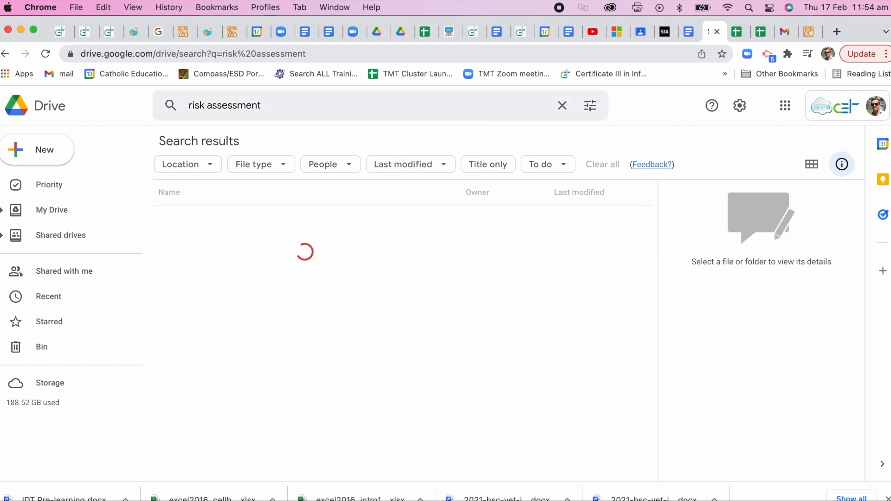
pyautogui.doubleClick(283, 221)
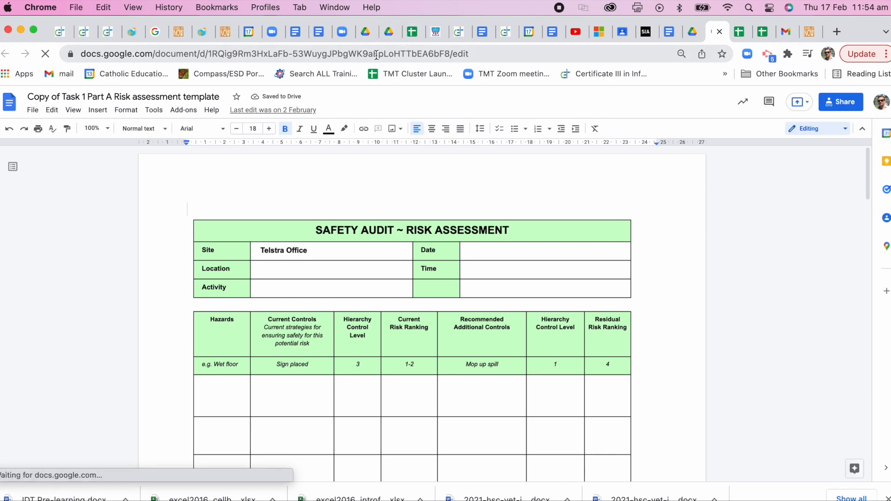
# Check the risk assessment document's link-sharing settings and copy its URL.
pyautogui.click(832, 103)
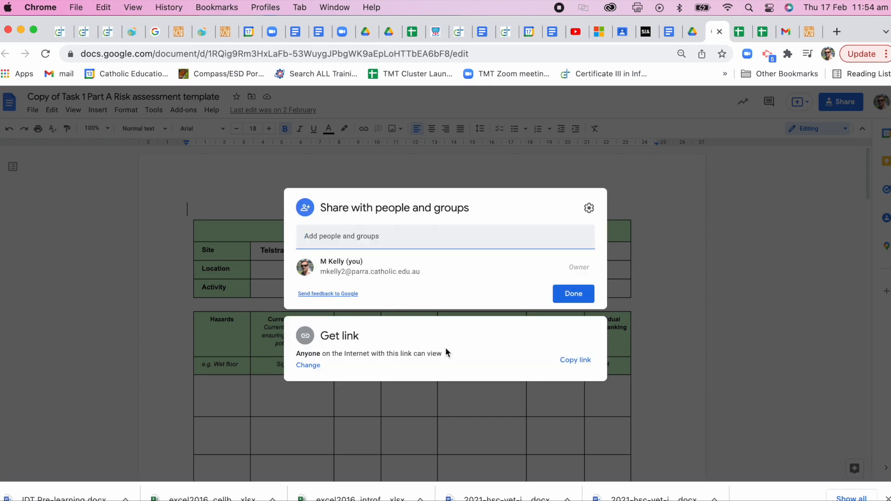
pyautogui.click(176, 301)
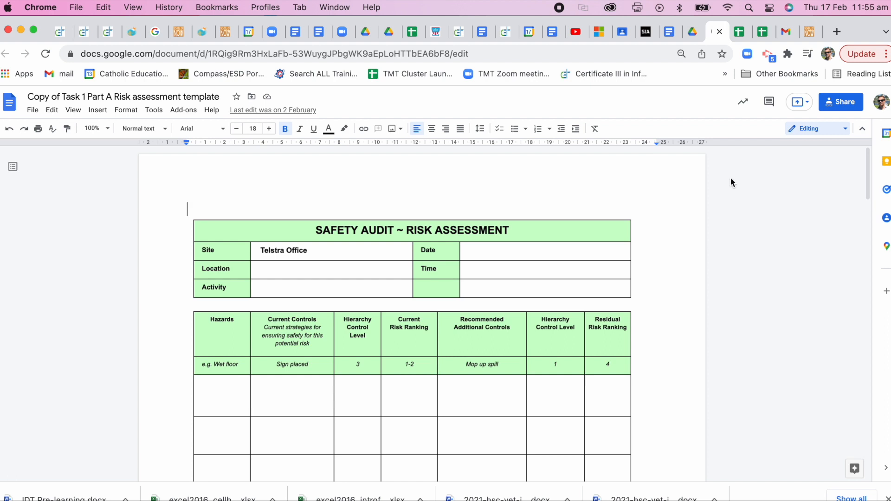
pyautogui.doubleClick(458, 58)
pyautogui.tripleClick(458, 54)
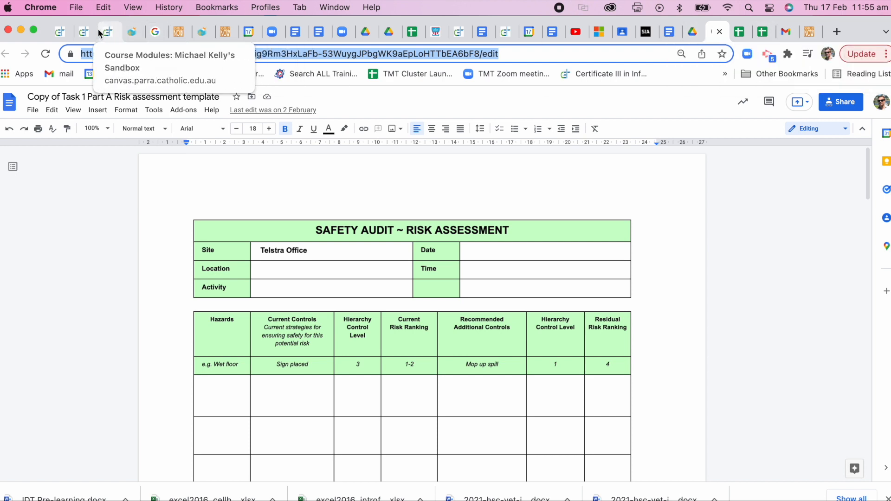
# Back in the Canvas assignment, link "here" to the copied document URL with its "edit" ending replaced by "copy".
pyautogui.click(60, 33)
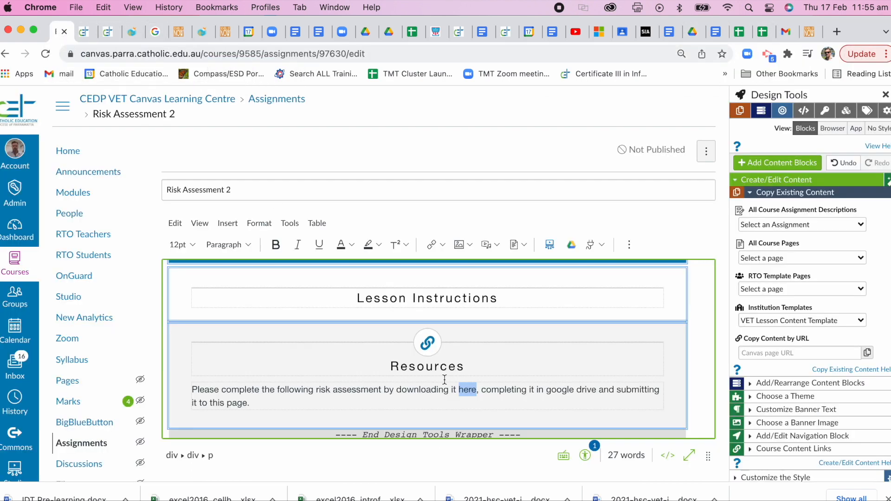
pyautogui.click(432, 245)
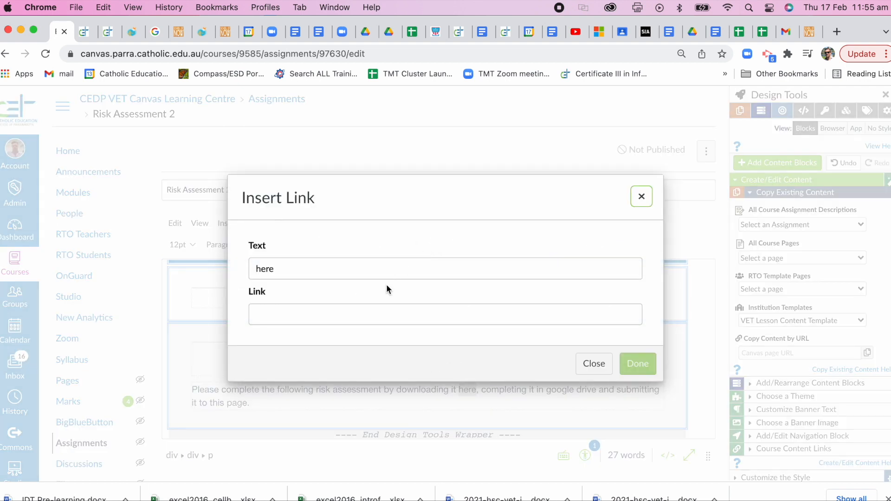
pyautogui.click(370, 313)
pyautogui.press('super+v')
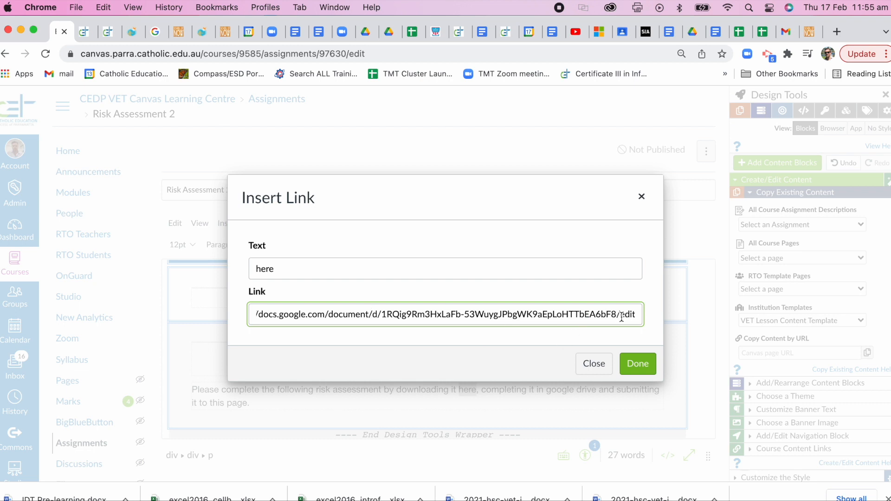
pyautogui.moveTo(620, 314); pyautogui.dragTo(654, 320)
pyautogui.write('copy')
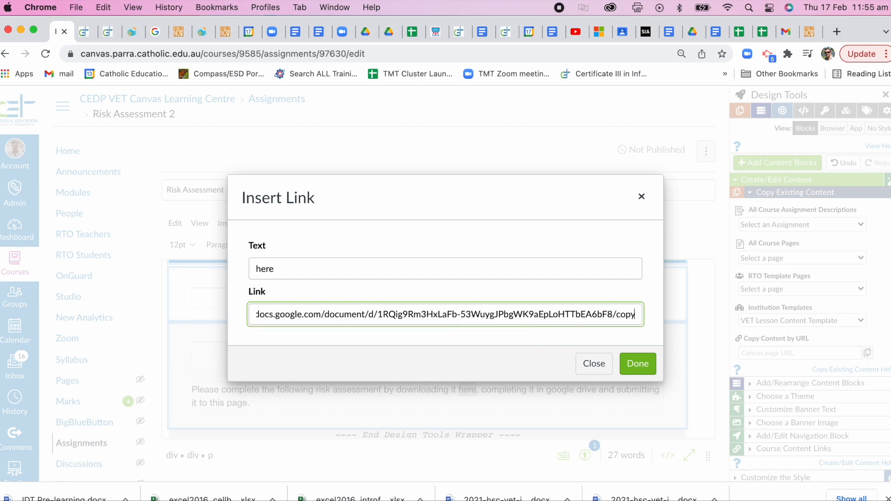
pyautogui.click(646, 364)
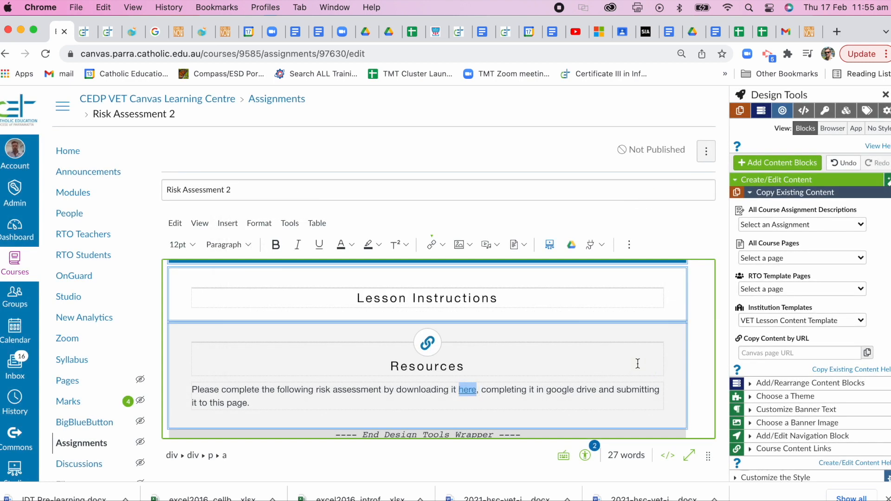
pyautogui.click(547, 391)
# Examine the assignment's points, group, mark display and submission settings below the description.
pyautogui.scroll(-1, 537, 388)
pyautogui.scroll(-2, 601, 361)
pyautogui.scroll(-5, 601, 360)
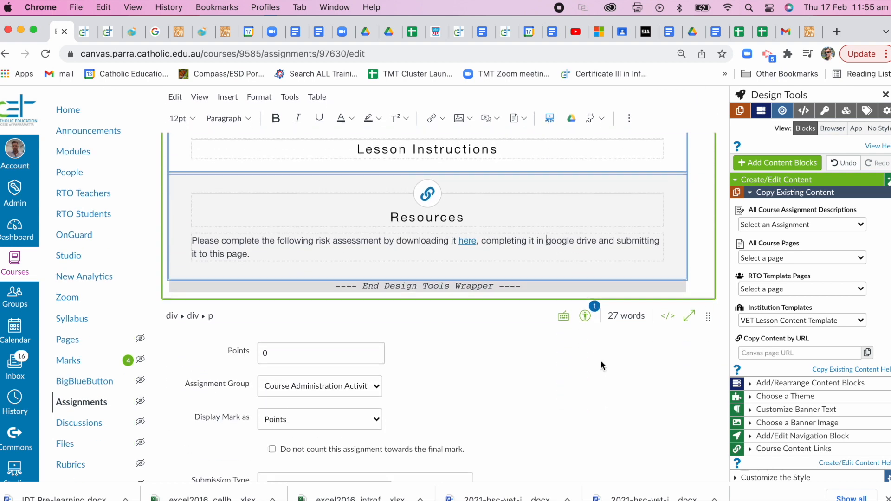
pyautogui.scroll(3, 550, 349)
pyautogui.scroll(-2, 550, 349)
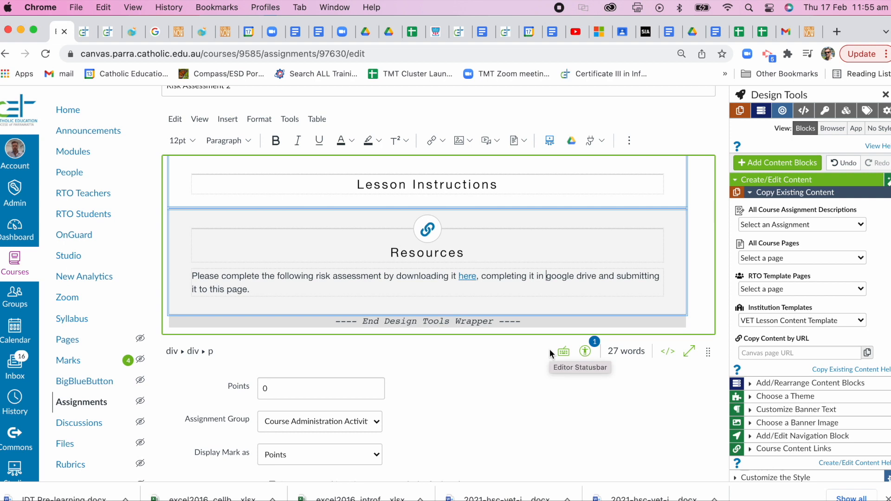
pyautogui.scroll(-5, 550, 349)
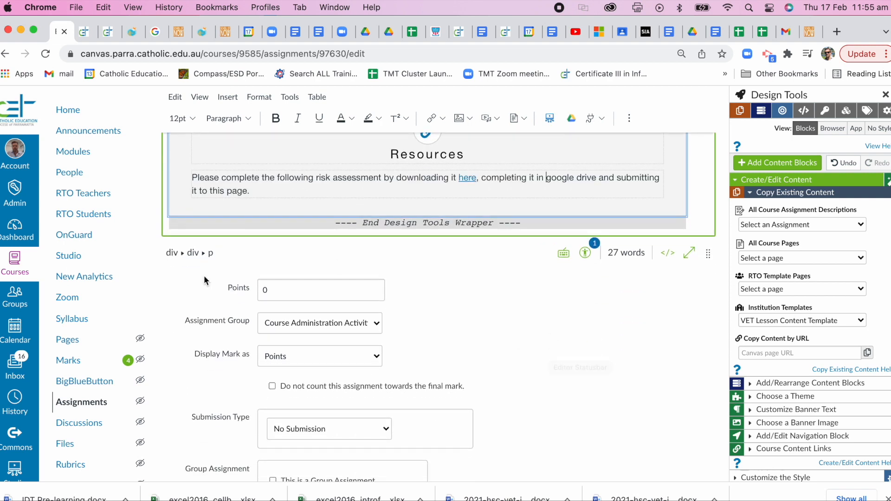
pyautogui.scroll(-4, 433, 352)
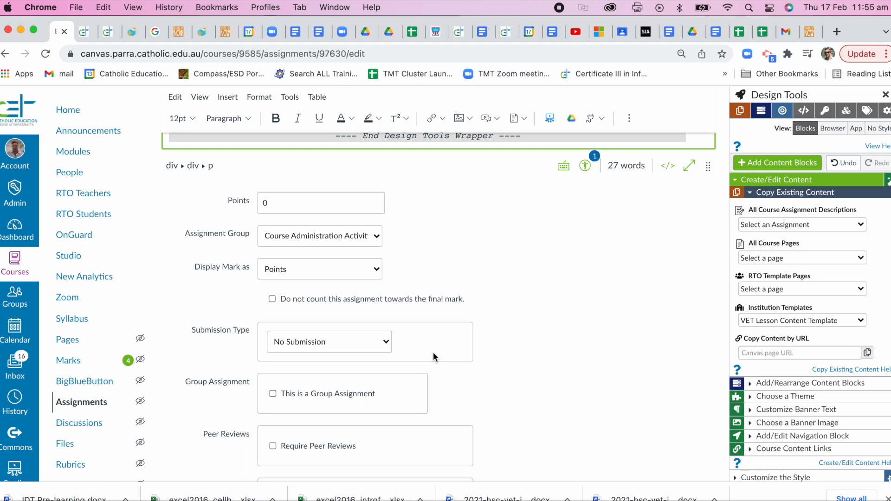
pyautogui.scroll(1, 433, 352)
pyautogui.scroll(-2, 433, 352)
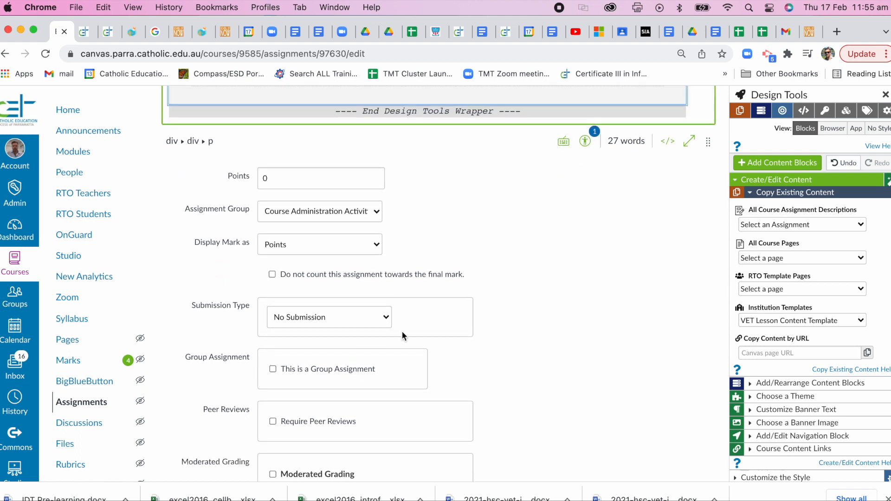
pyautogui.click(273, 182)
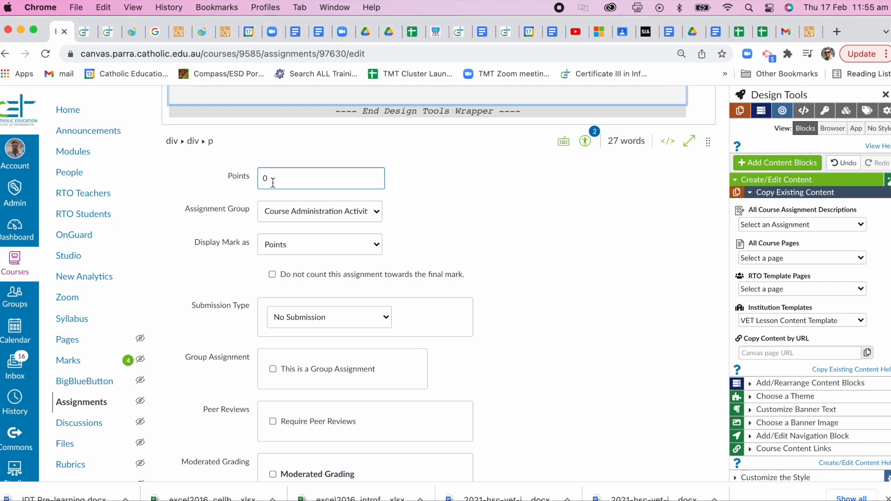
pyautogui.scroll(-2, 532, 218)
pyautogui.scroll(2, 532, 218)
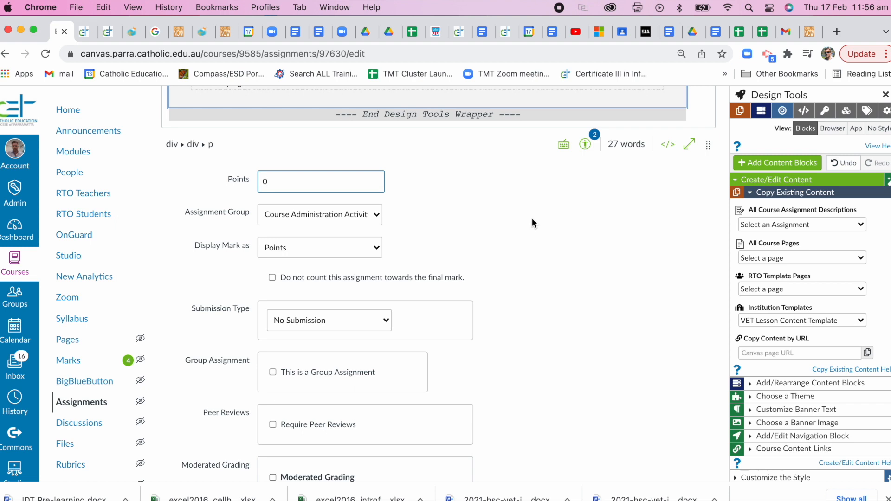
pyautogui.scroll(-1, 532, 219)
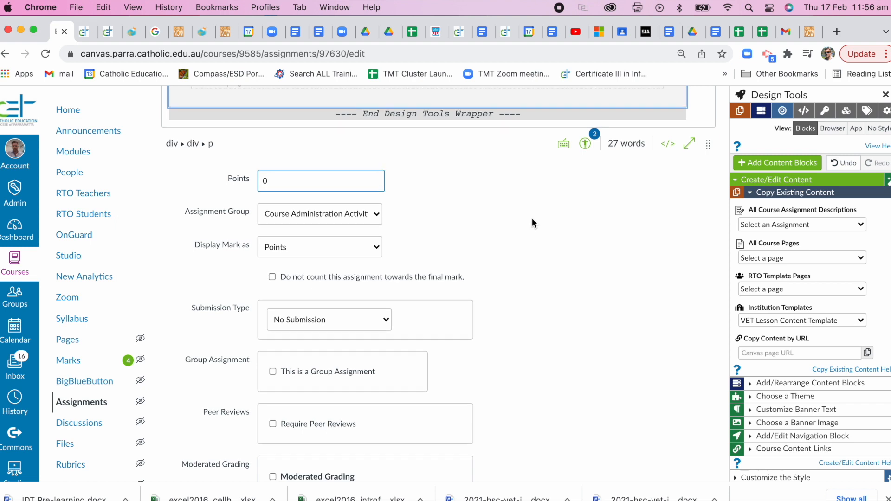
# Set the assignment group to "Learning Tasks: Module 1" and display the mark as Complete/Incomplete.
pyautogui.scroll(-1, 532, 218)
pyautogui.click(341, 186)
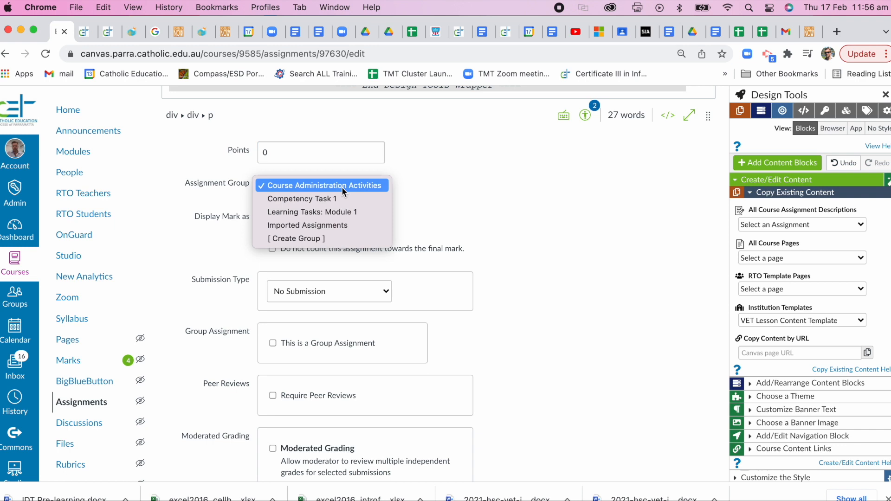
pyautogui.click(330, 213)
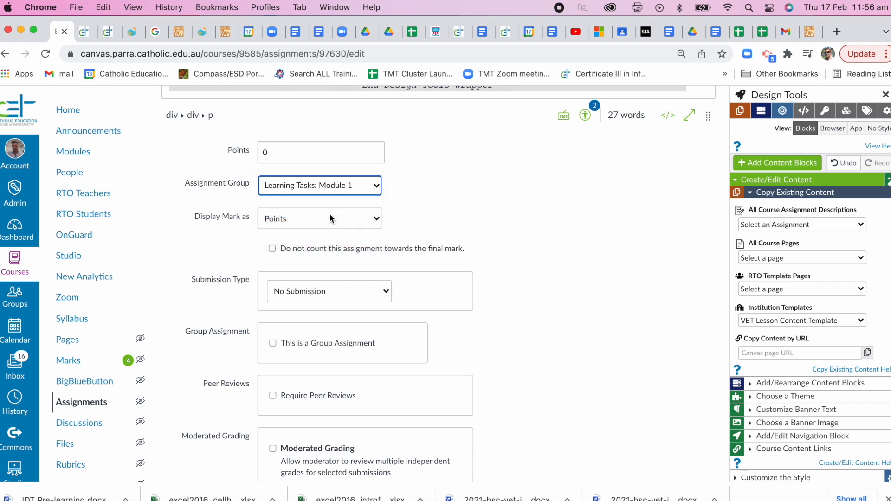
pyautogui.scroll(-3, 330, 214)
pyautogui.click(342, 148)
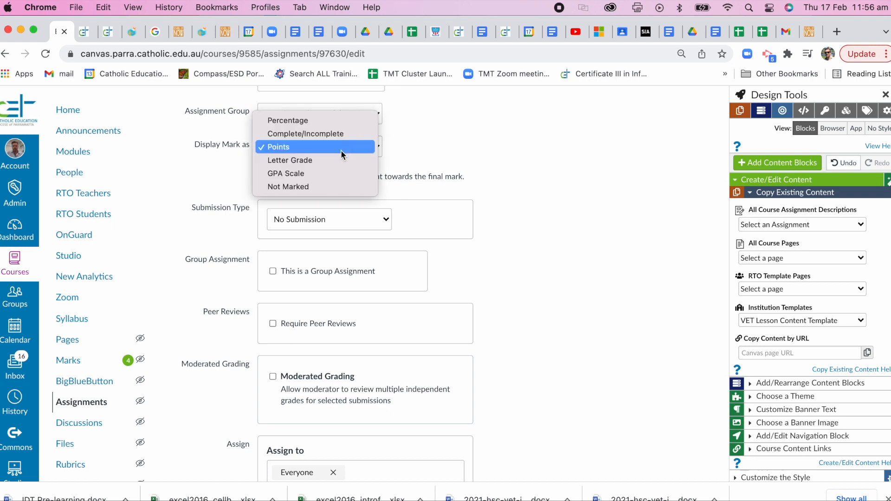
pyautogui.click(341, 134)
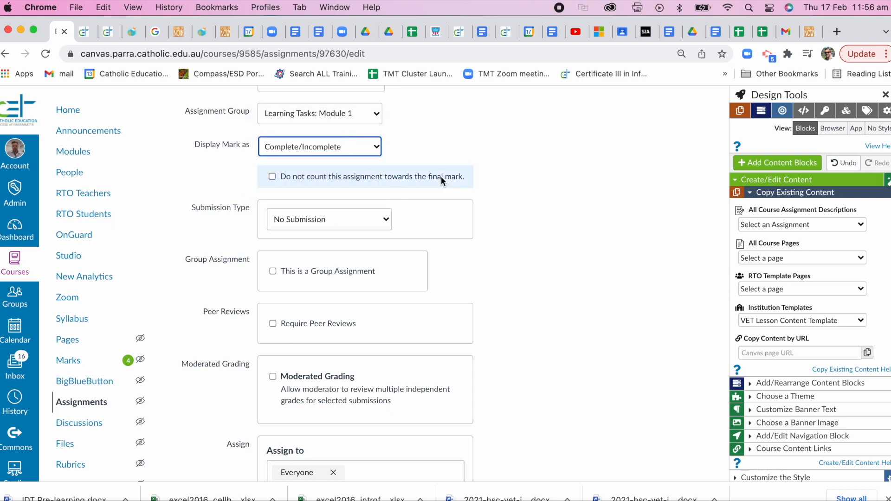
# Set the submission type to Online and allow File Uploads.
pyautogui.scroll(-2, 441, 177)
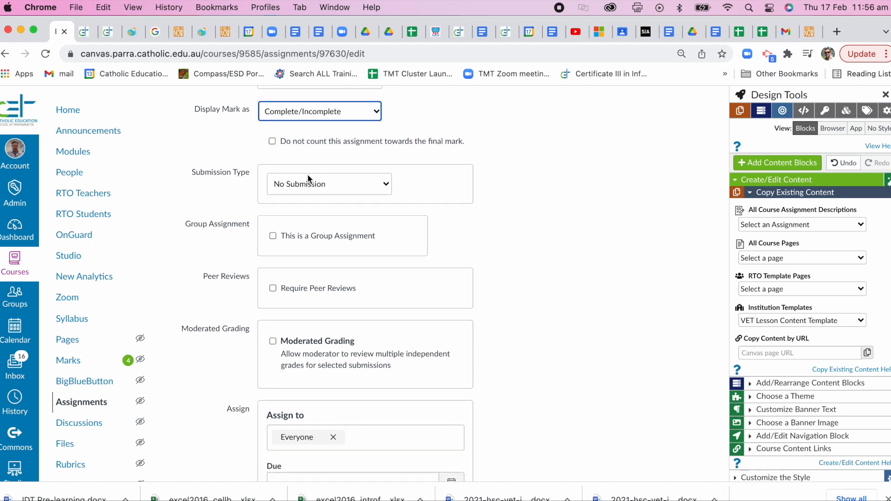
pyautogui.click(387, 186)
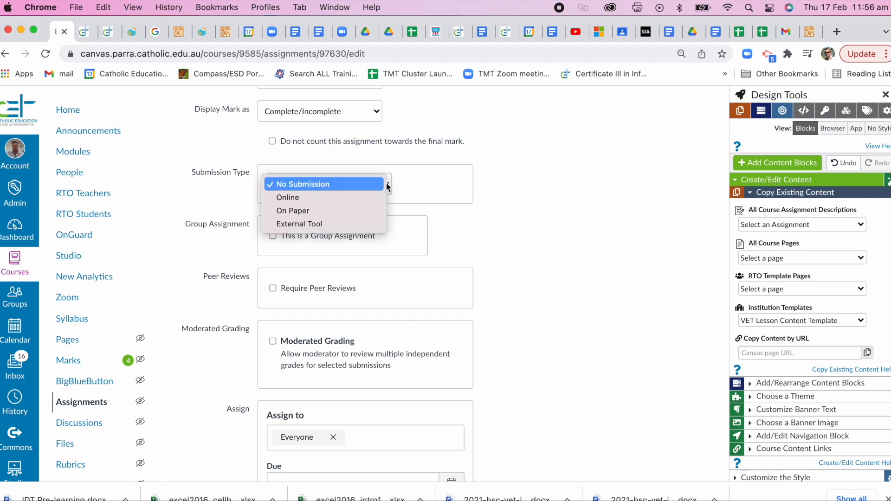
pyautogui.click(370, 197)
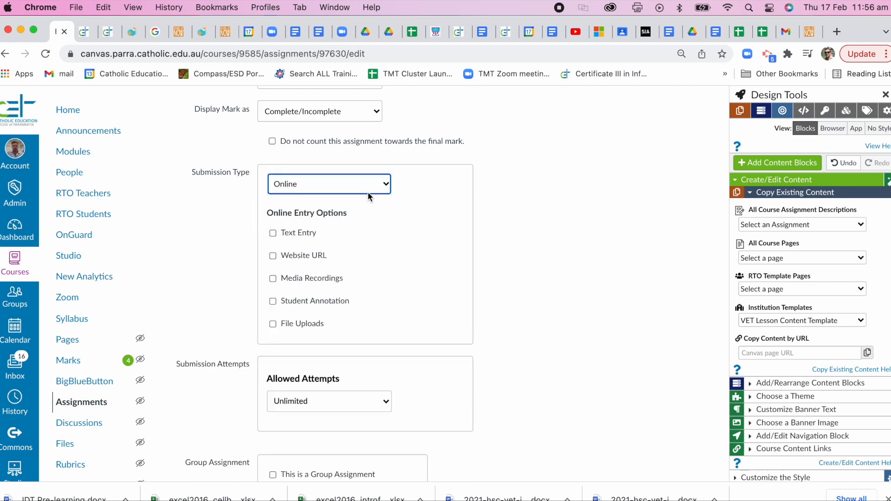
pyautogui.click(273, 324)
pyautogui.scroll(-2, 586, 277)
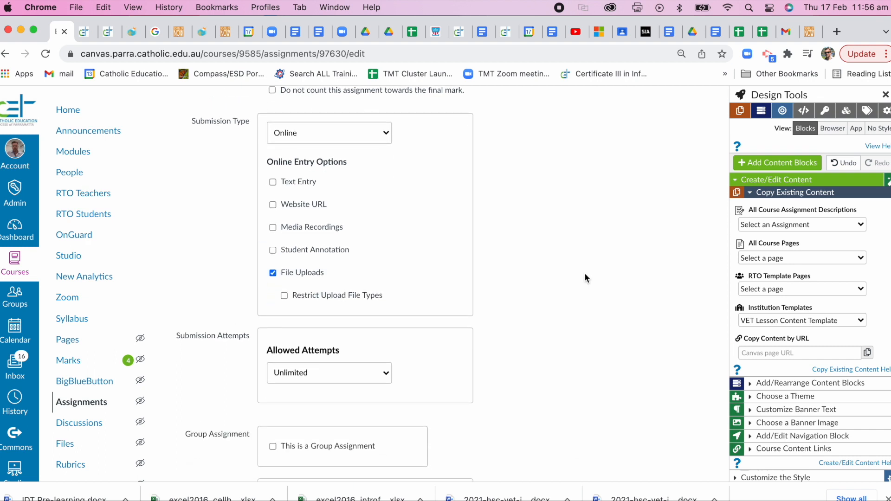
# Limit the allowed submission attempts and set the number of attempts to 4.
pyautogui.scroll(-3, 585, 277)
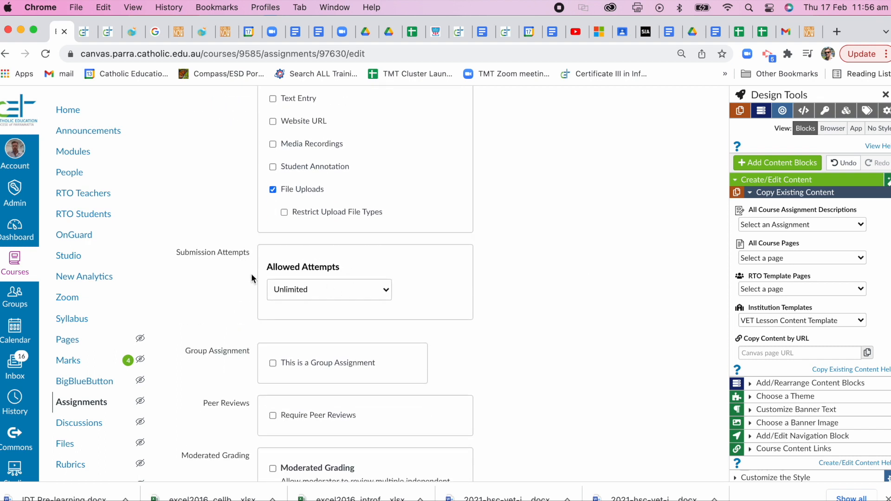
pyautogui.click(327, 285)
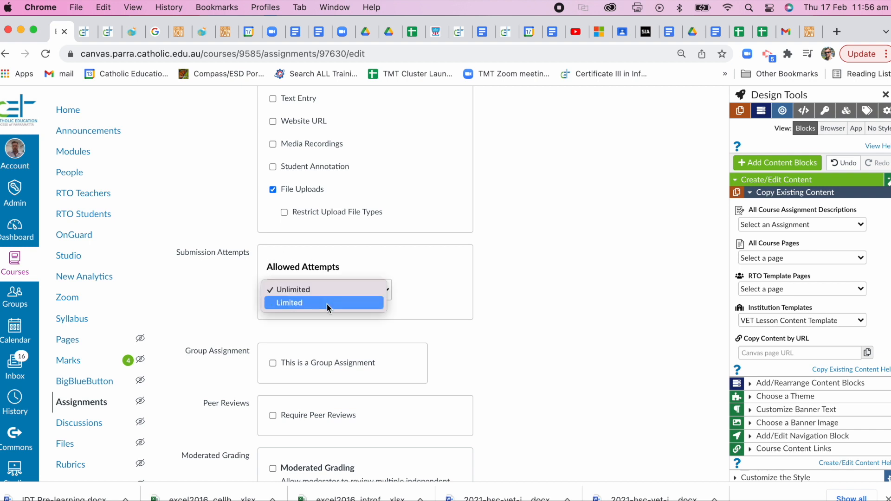
pyautogui.click(327, 303)
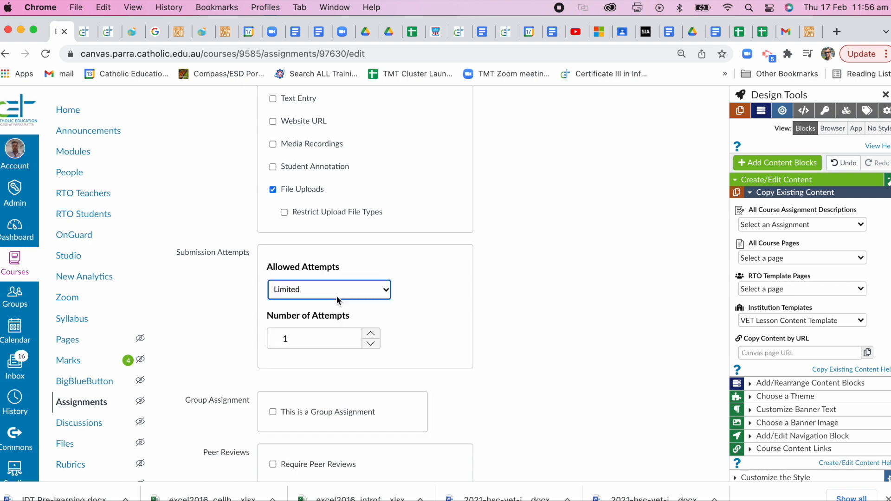
pyautogui.click(371, 334)
pyautogui.click(371, 333)
pyautogui.click(371, 335)
pyautogui.click(371, 336)
pyautogui.click(370, 343)
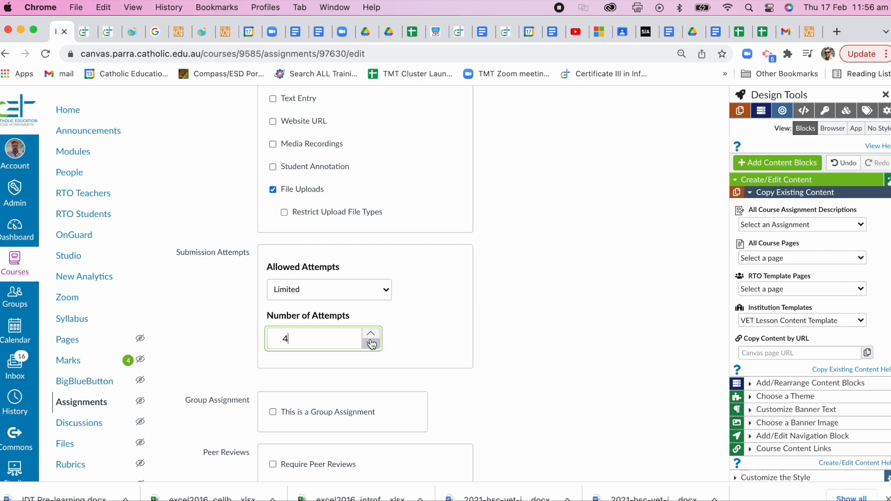
# Set the assignment's allowed submission attempts to Unlimited.
pyautogui.click(371, 343)
pyautogui.click(367, 289)
pyautogui.click(366, 277)
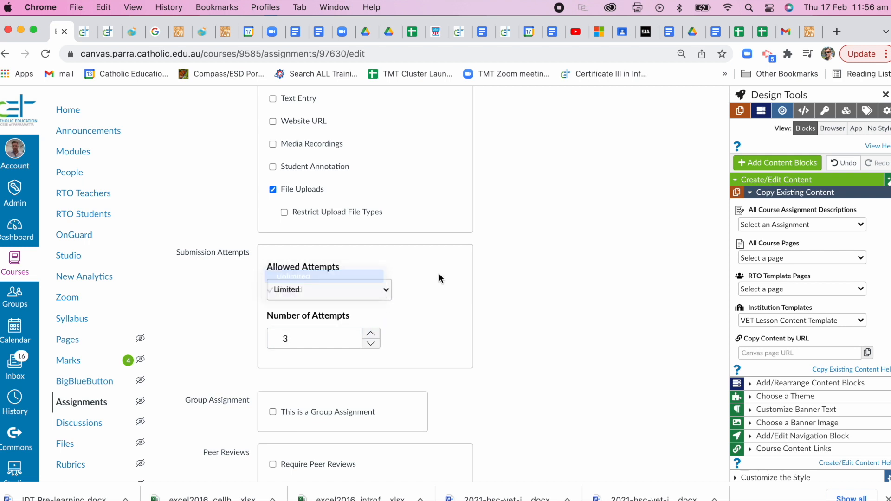
# Examine the group, peer review, moderation, assignee, due date and availability options without changing them.
pyautogui.scroll(-5, 550, 291)
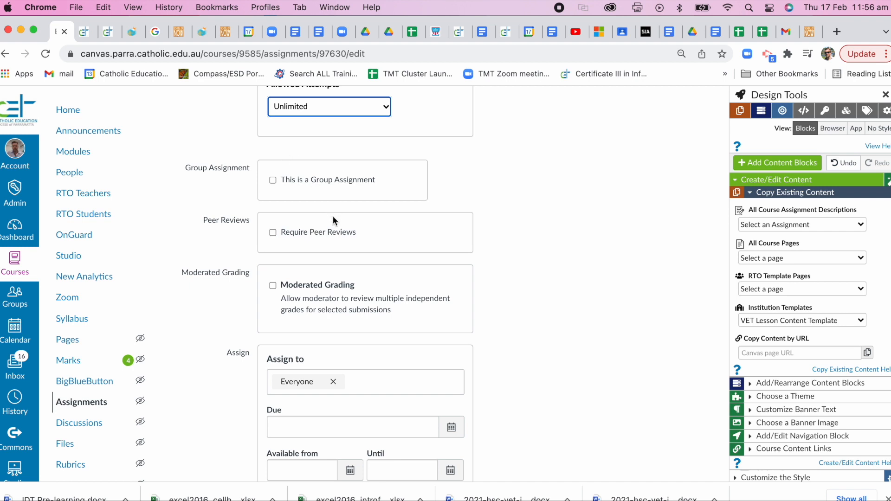
pyautogui.scroll(-2, 364, 244)
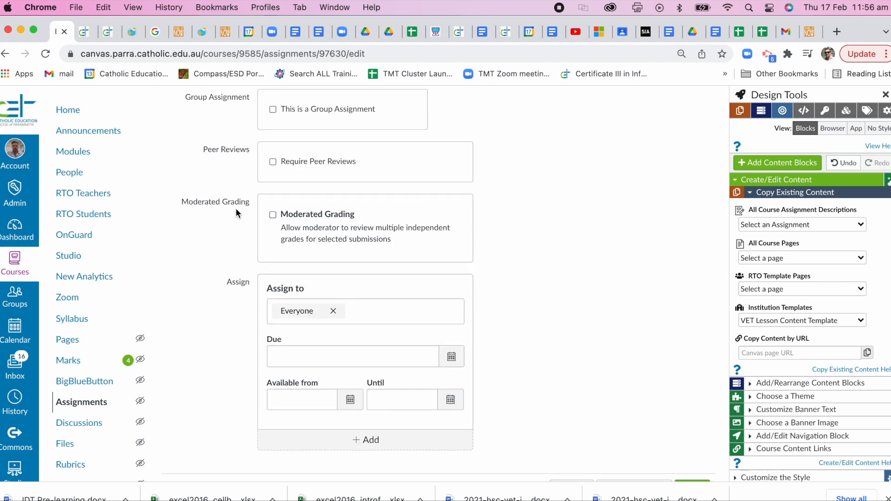
pyautogui.scroll(-2, 352, 201)
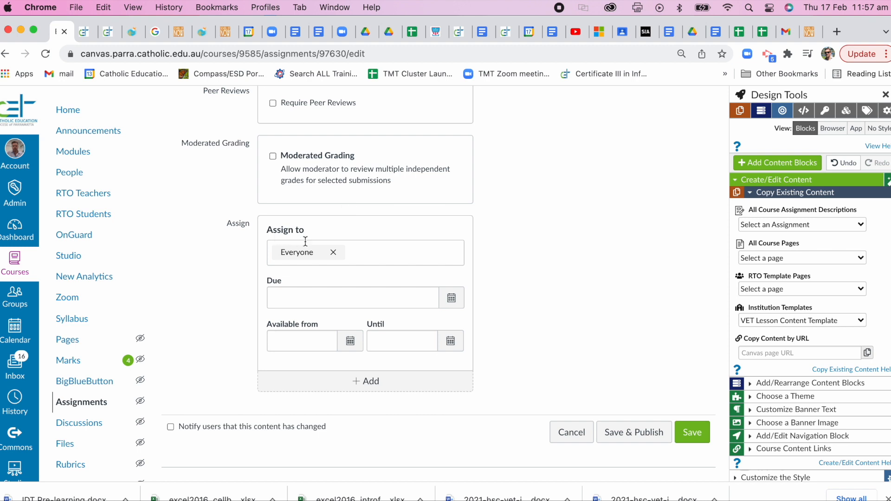
pyautogui.click(451, 301)
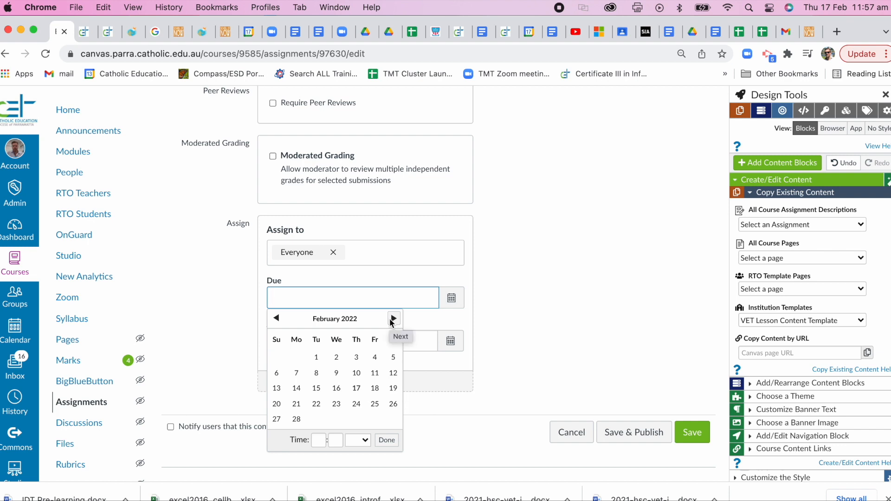
pyautogui.click(426, 257)
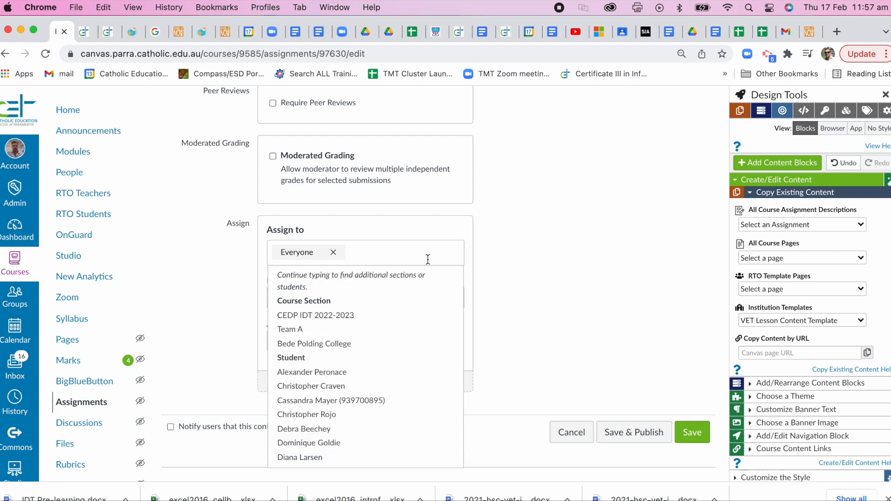
pyautogui.click(473, 241)
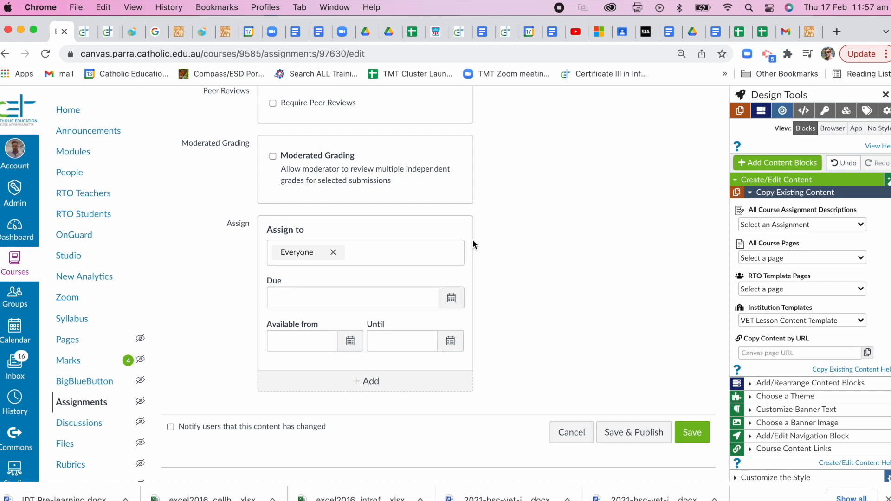
pyautogui.click(449, 344)
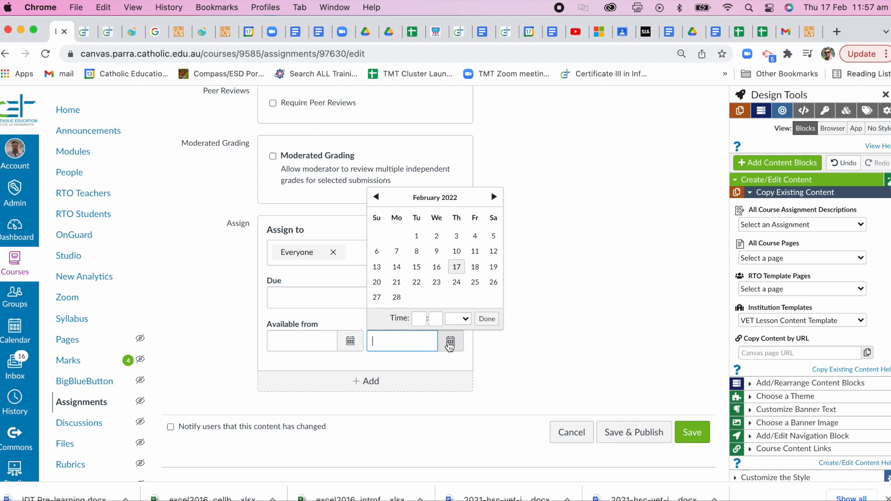
pyautogui.click(539, 302)
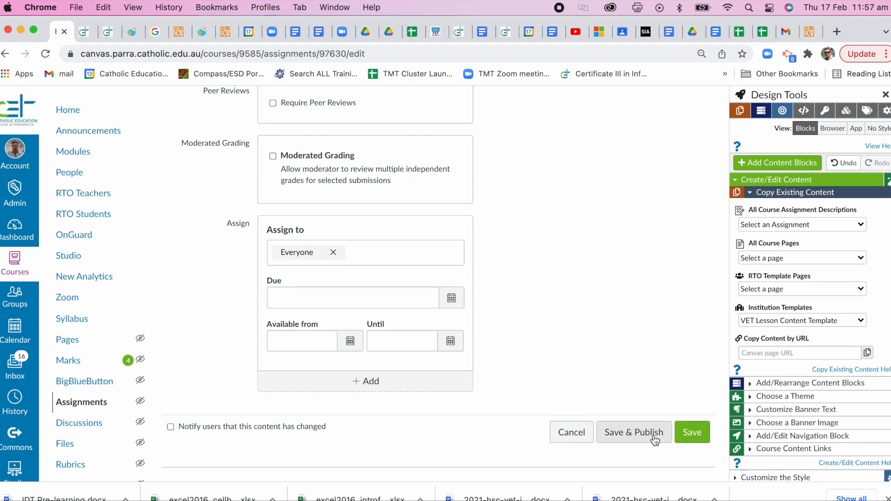
# Save the Risk Assessment 2 assignment without publishing it and review the saved page down to its availability details.
pyautogui.click(695, 433)
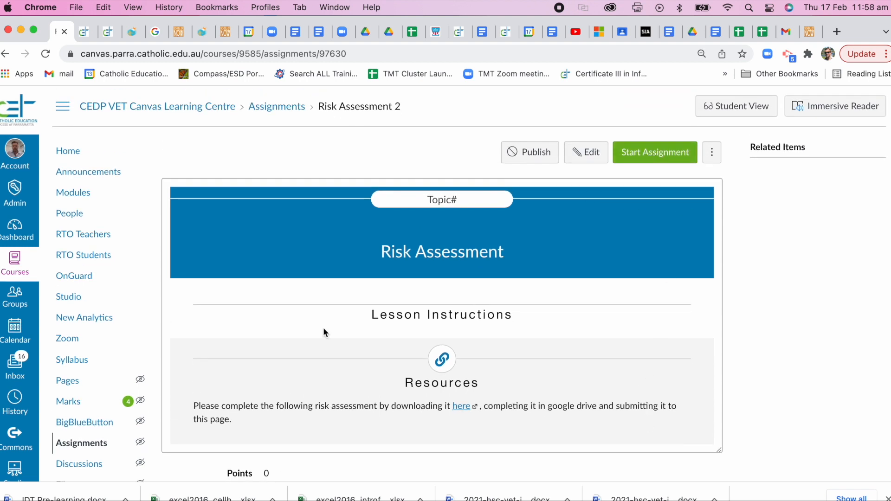
pyautogui.scroll(-3, 477, 358)
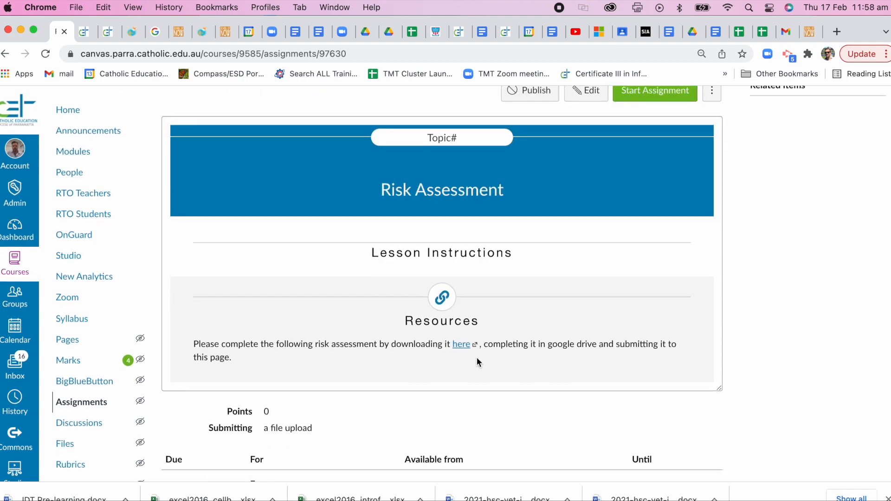
pyautogui.scroll(-2, 474, 356)
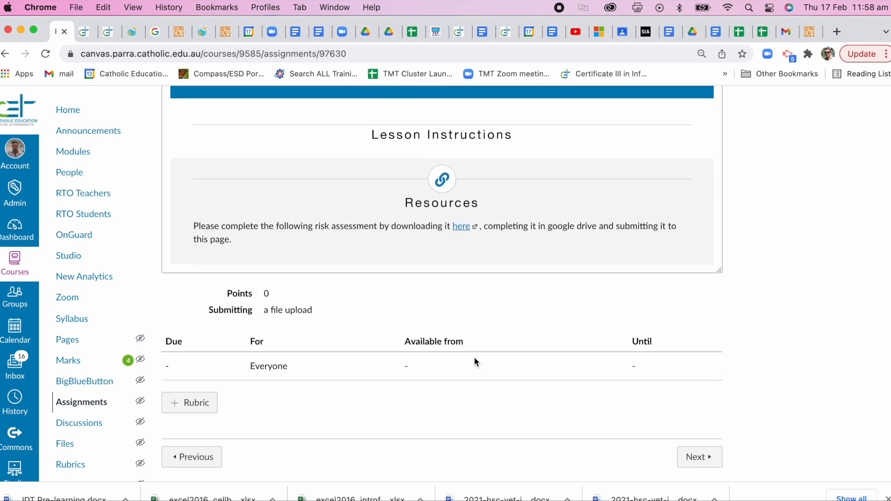
pyautogui.scroll(4, 475, 356)
pyautogui.scroll(-1, 474, 357)
pyautogui.scroll(-3, 475, 360)
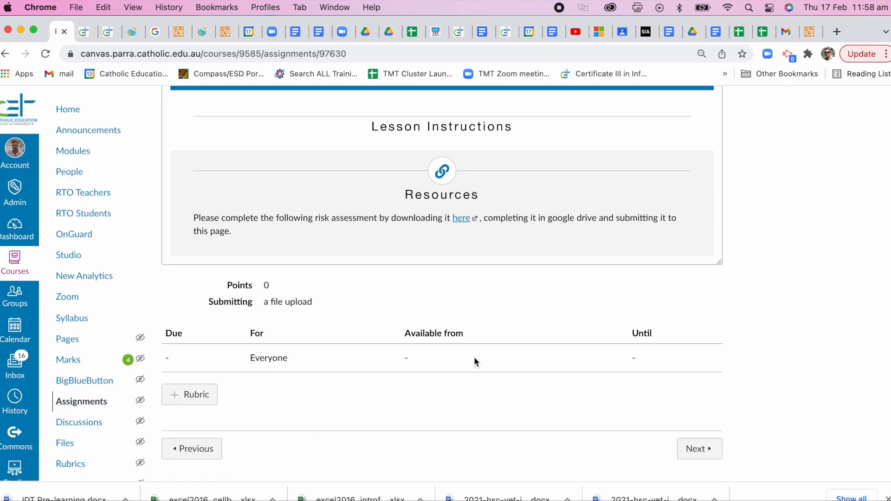
pyautogui.scroll(2, 447, 312)
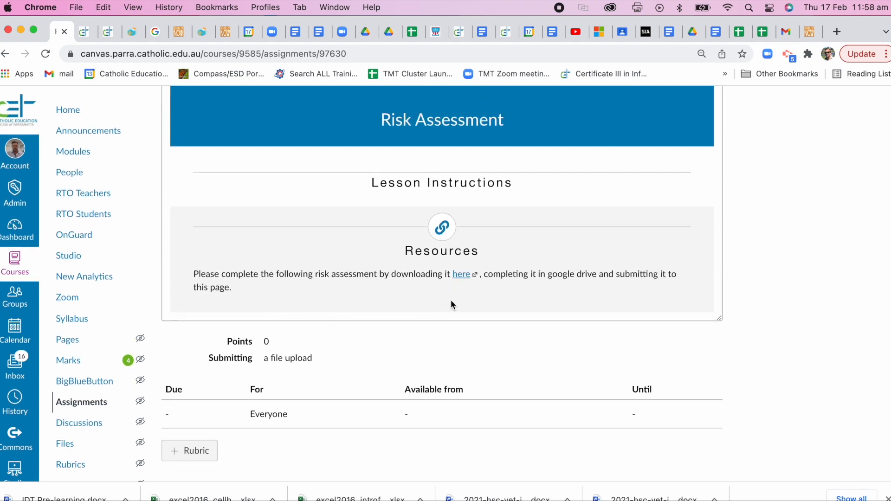
# Follow the "here" link in the assignment's Resources section and make a copy of the Google risk assessment template.
pyautogui.click(461, 275)
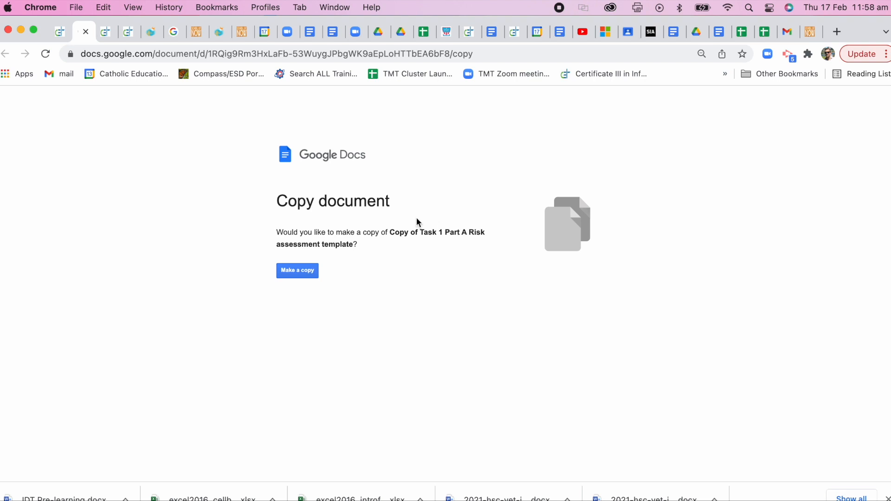
pyautogui.click(286, 275)
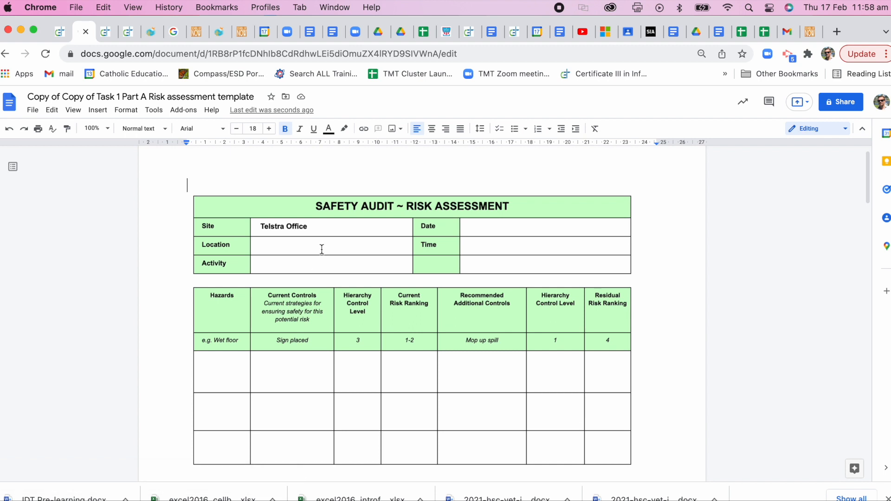
# Examine the blank cells of the safety audit and hazards tables and the remaining pages of the copied document.
pyautogui.click(321, 249)
pyautogui.click(313, 270)
pyautogui.click(281, 387)
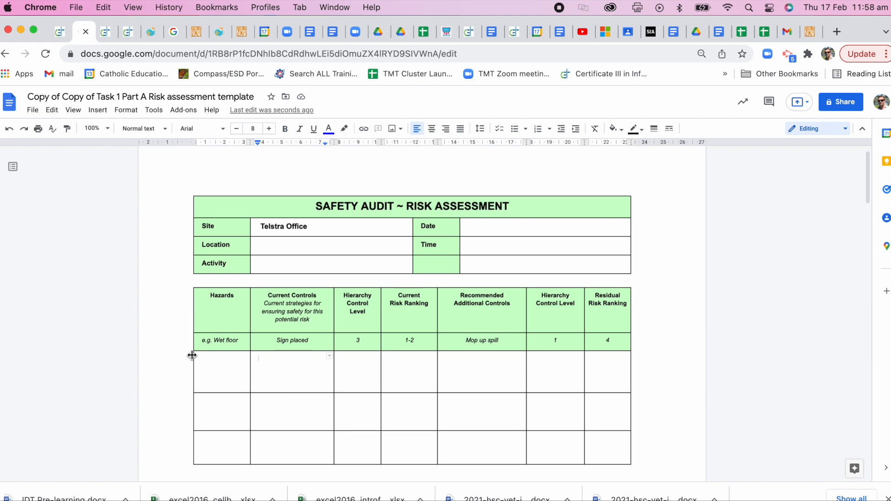
pyautogui.click(225, 358)
pyautogui.click(394, 388)
pyautogui.click(463, 373)
pyautogui.click(570, 375)
pyautogui.click(609, 369)
pyautogui.click(499, 438)
pyautogui.scroll(-10, 500, 438)
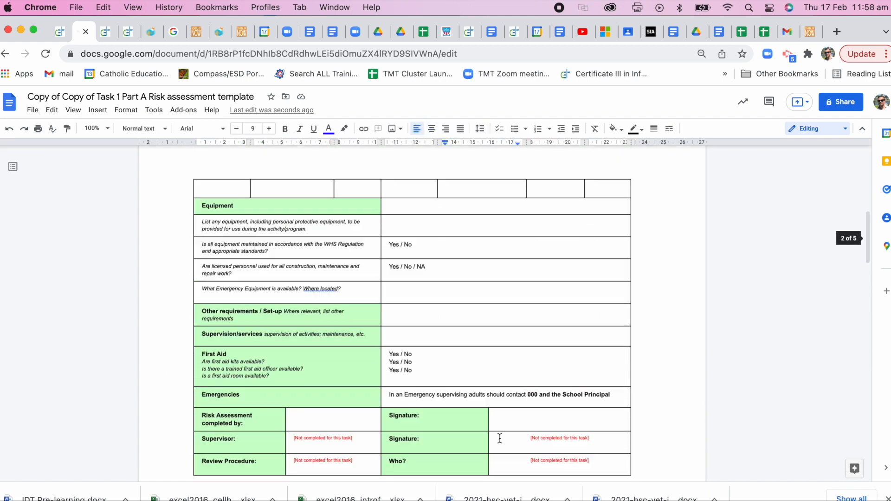
pyautogui.scroll(-15, 500, 438)
pyautogui.scroll(12, 499, 439)
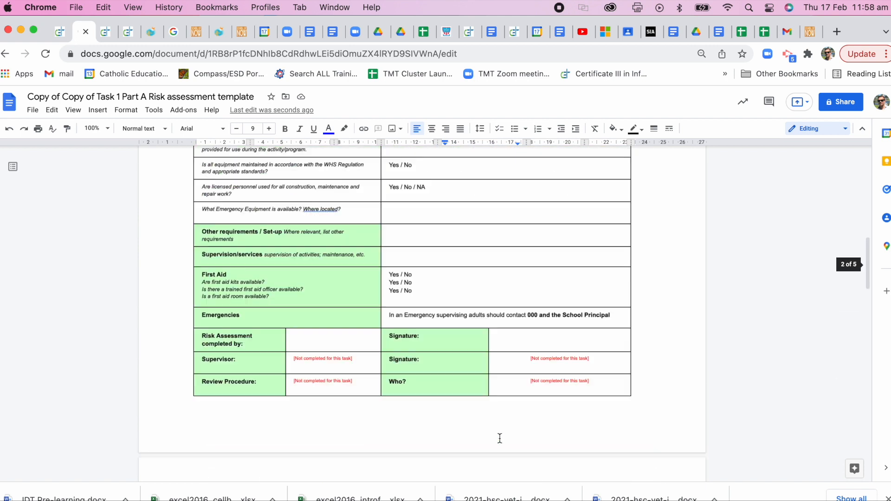
pyautogui.scroll(3, 500, 439)
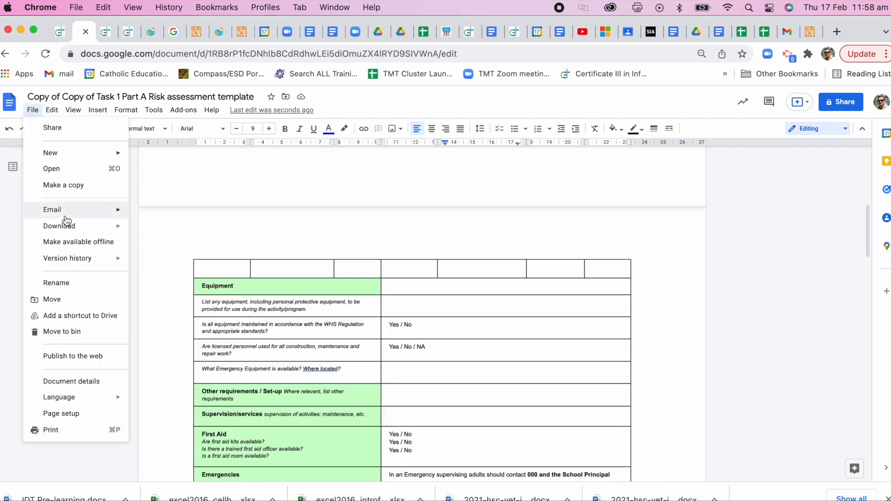
# Download the copied risk assessment as a Word (.docx) file and return to the Canvas assignment page.
pyautogui.moveTo(70, 226)
pyautogui.click(156, 229)
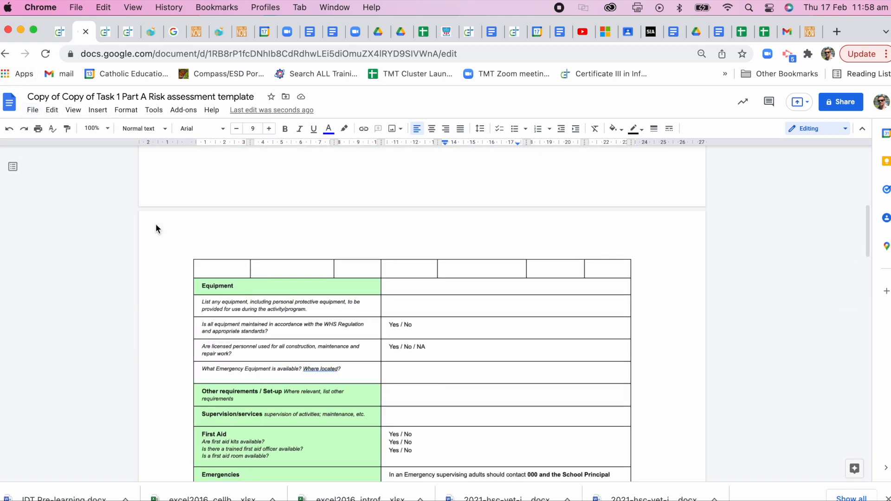
pyautogui.click(66, 30)
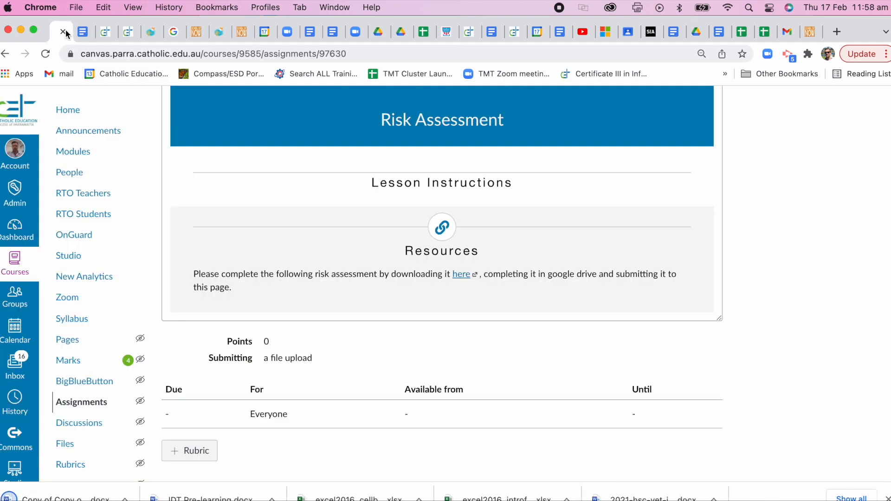
# Try to preview the unpublished Risk Assessment 2 assignment in Student View and leave that view again.
pyautogui.scroll(-2, 504, 286)
pyautogui.scroll(5, 504, 286)
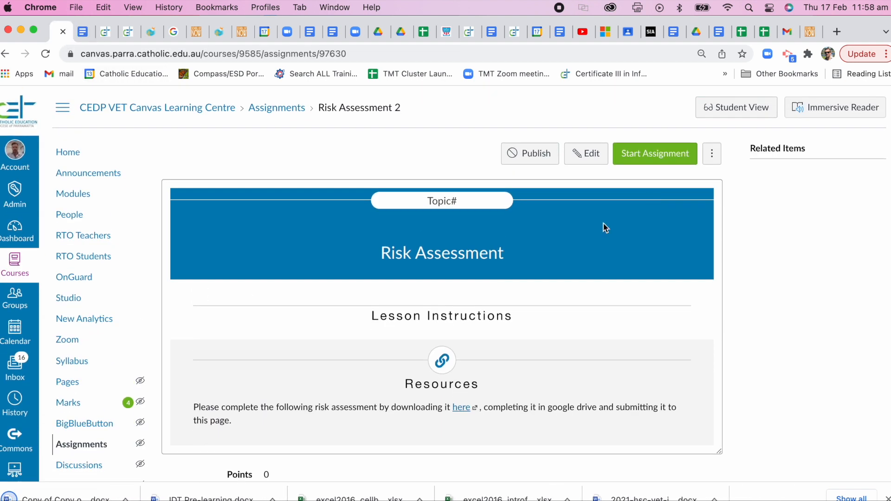
pyautogui.click(737, 112)
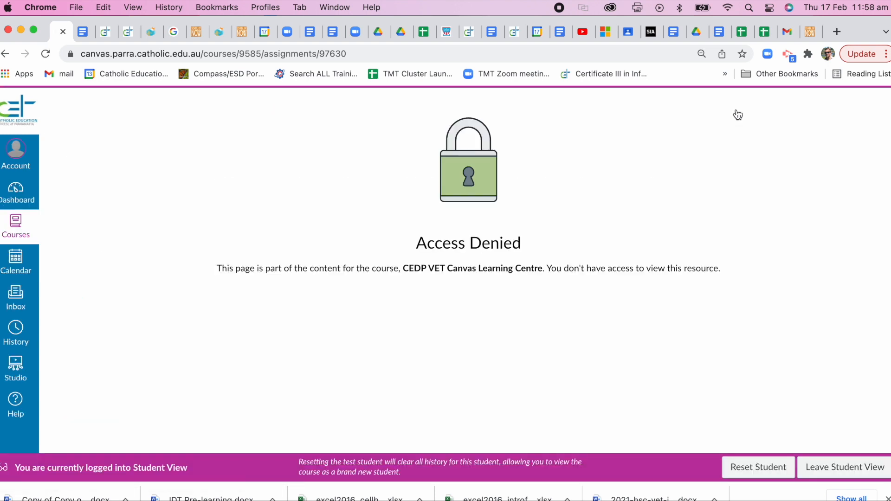
pyautogui.click(2, 56)
pyautogui.click(856, 467)
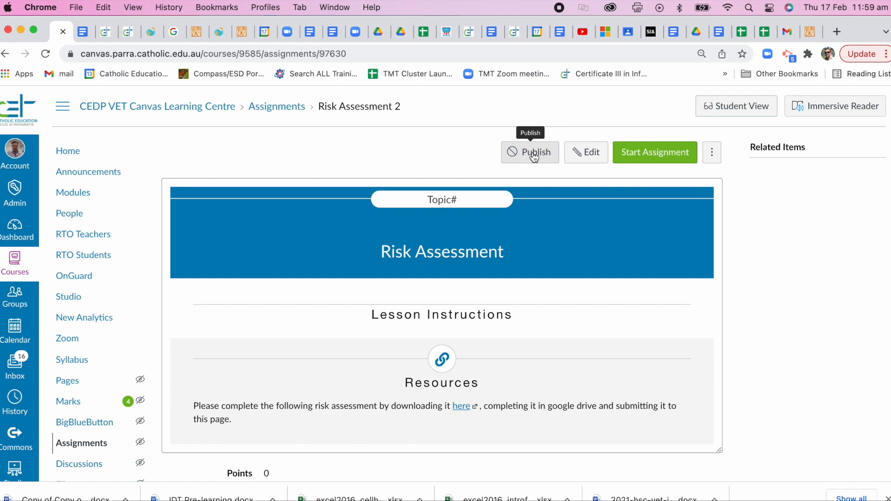
# Publish the Risk Assessment 2 assignment and view its page in Student View.
pyautogui.click(534, 156)
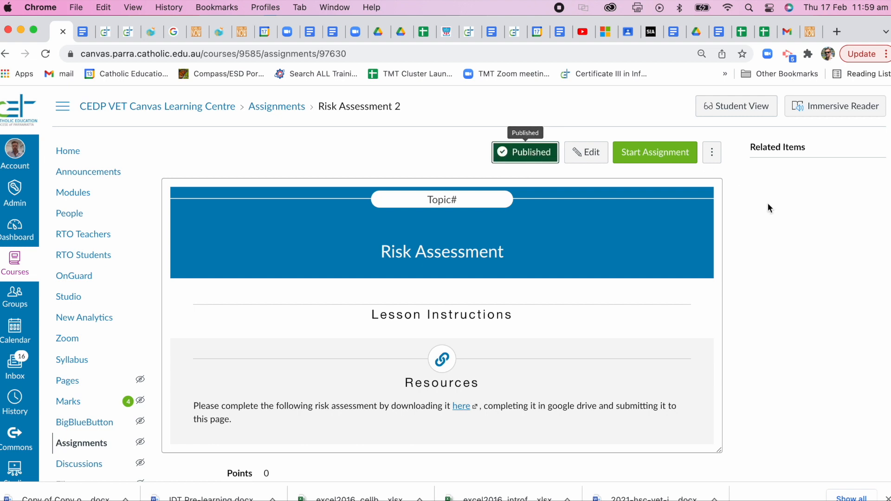
pyautogui.click(762, 110)
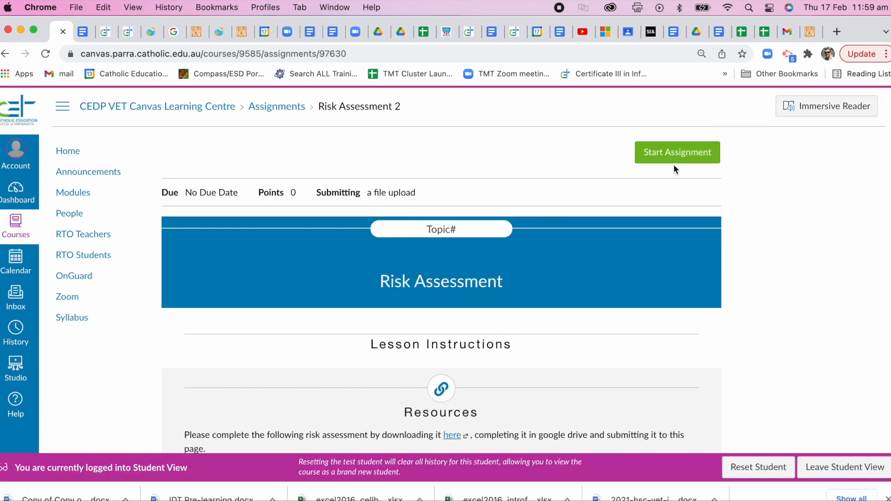
pyautogui.scroll(-3, 664, 227)
pyautogui.scroll(3, 665, 227)
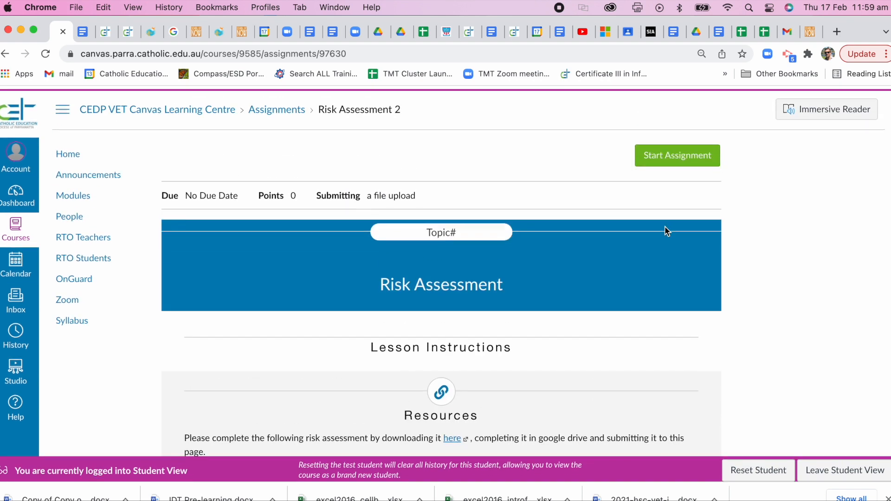
# Start the assignment as the test student and choose "2021-hsc-vet-idt-web-and-software (1).docx" as the file to upload.
pyautogui.click(687, 156)
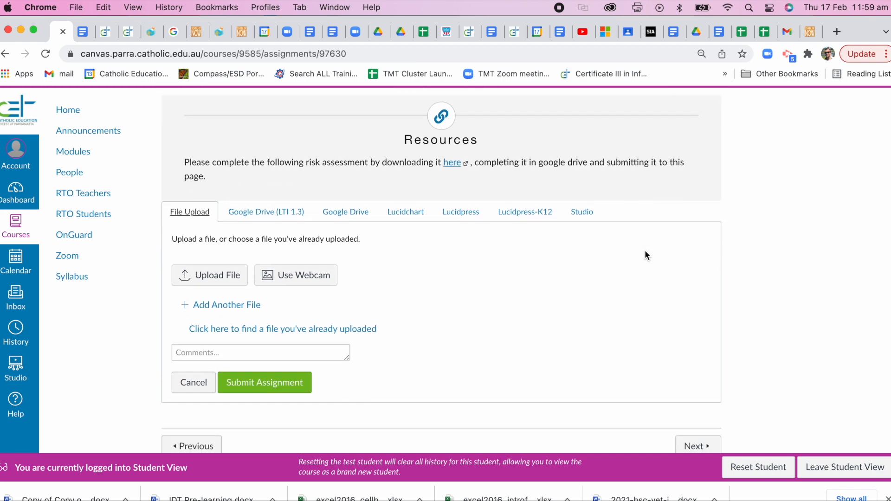
pyautogui.scroll(-1, 647, 254)
pyautogui.click(222, 246)
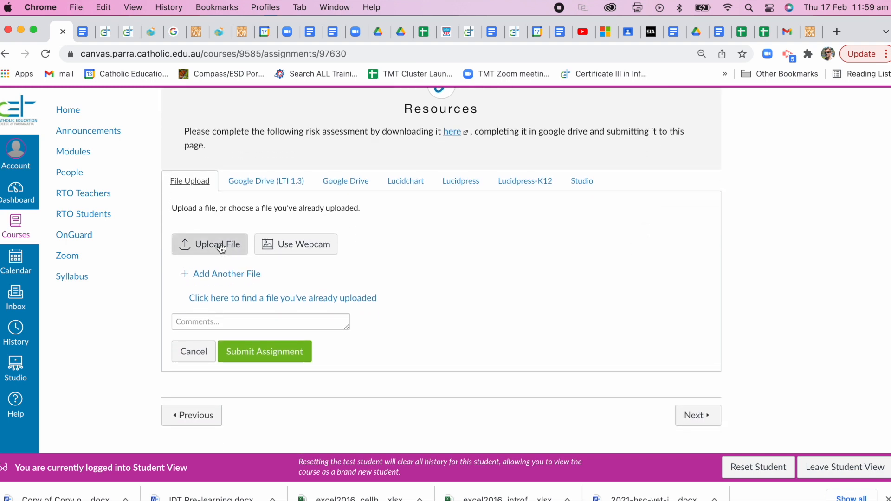
pyautogui.click(220, 247)
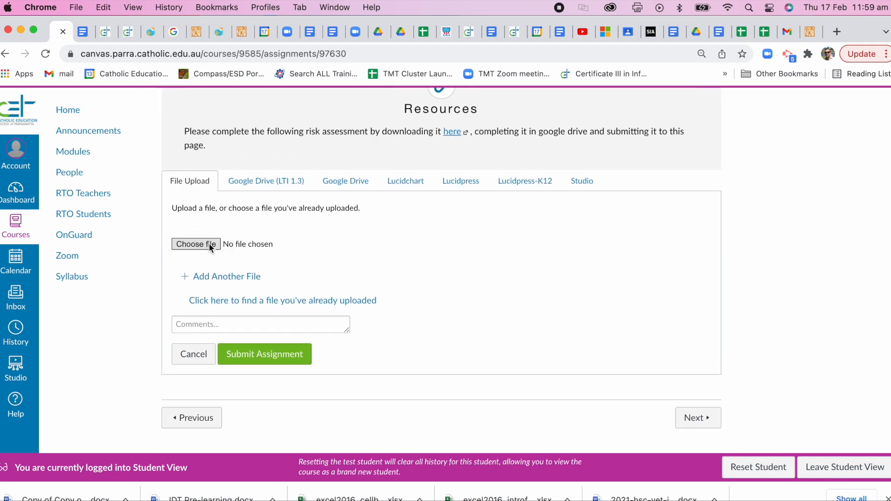
pyautogui.click(209, 243)
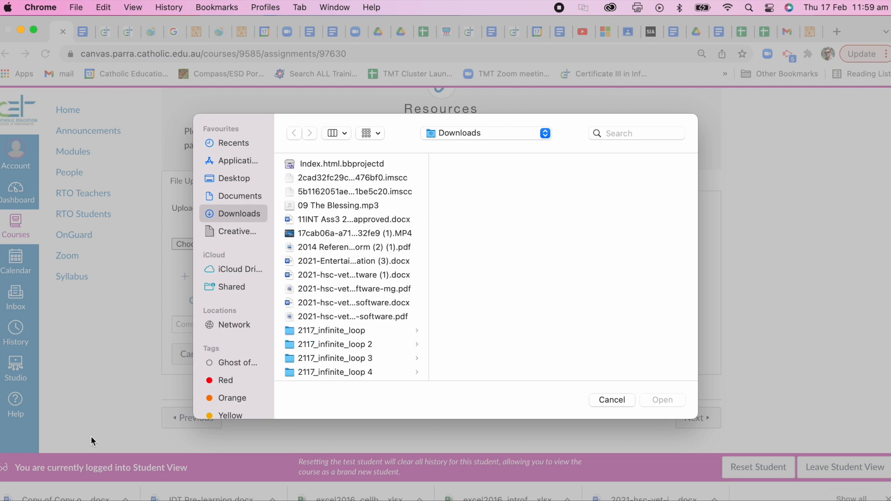
pyautogui.click(614, 135)
pyautogui.write('copy')
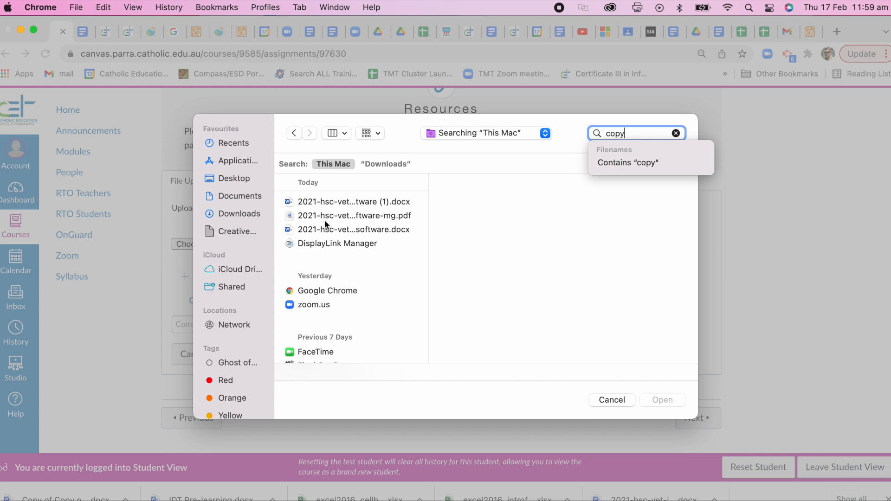
pyautogui.click(332, 203)
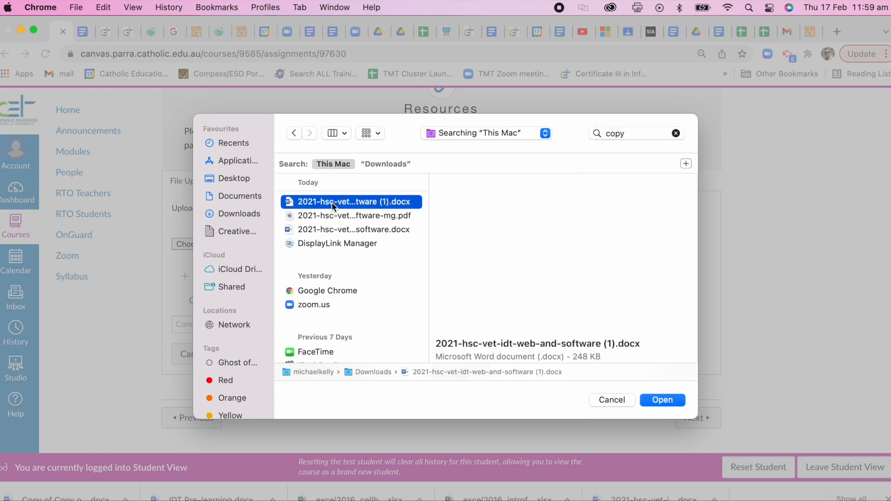
pyautogui.click(675, 400)
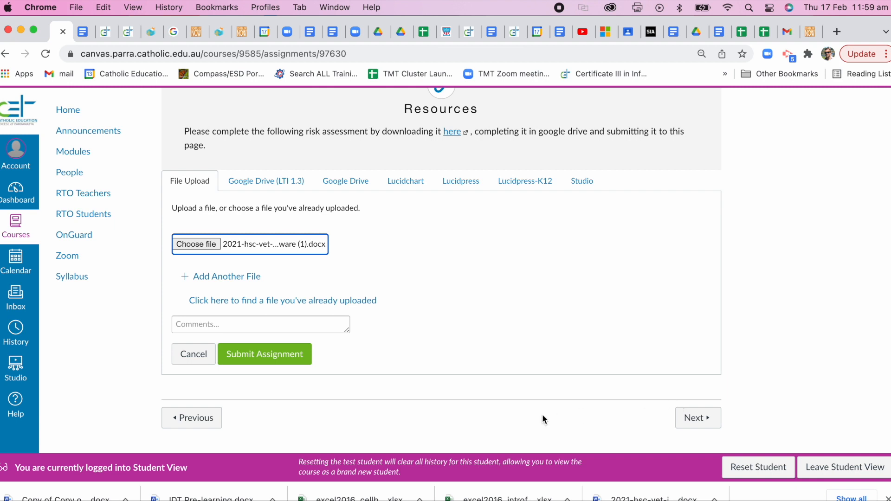
# Leave Student View without submitting the chosen file, discarding the unsaved changes, and look over the Risk Assessment 2 assignment page.
pyautogui.scroll(-1, 595, 365)
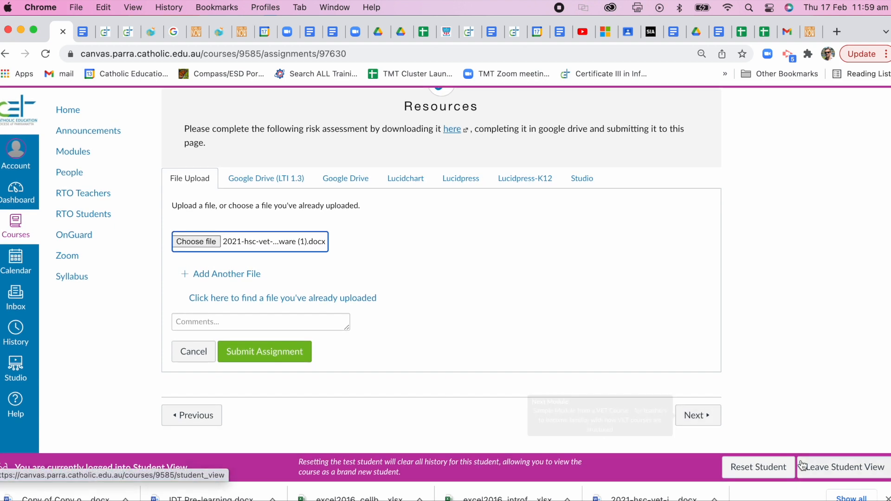
pyautogui.click(820, 464)
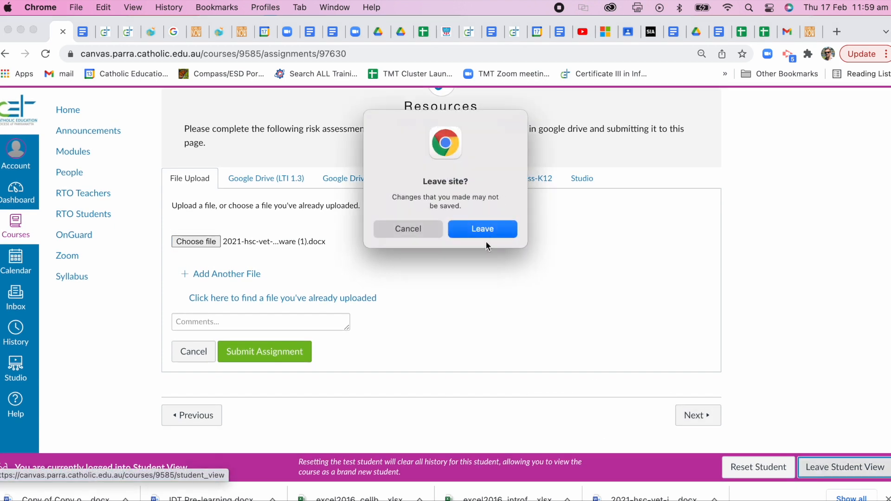
pyautogui.click(486, 228)
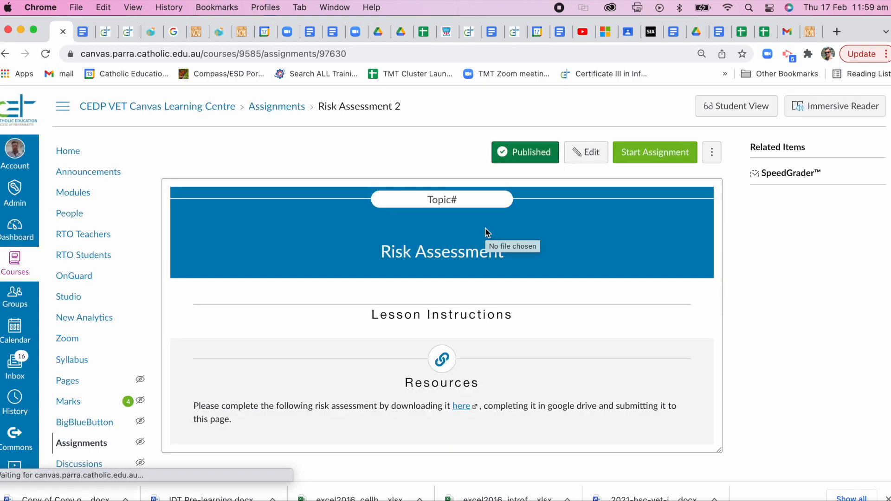
pyautogui.scroll(-3, 447, 276)
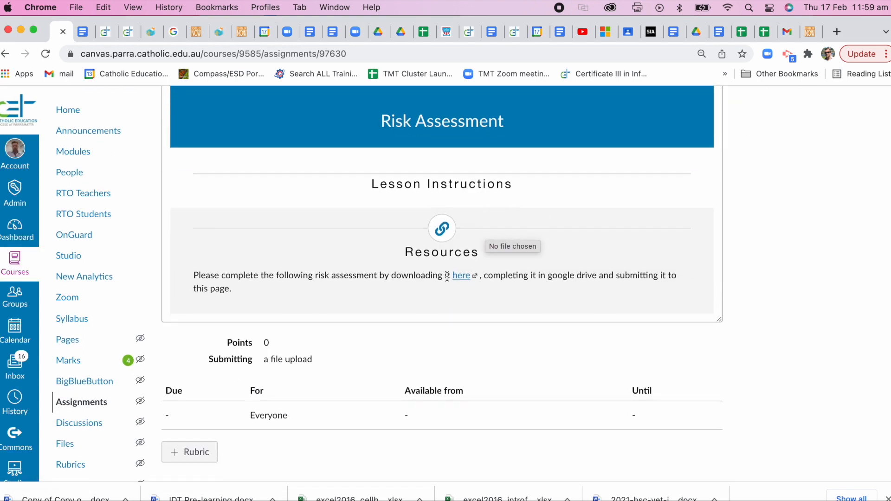
pyautogui.scroll(3, 447, 276)
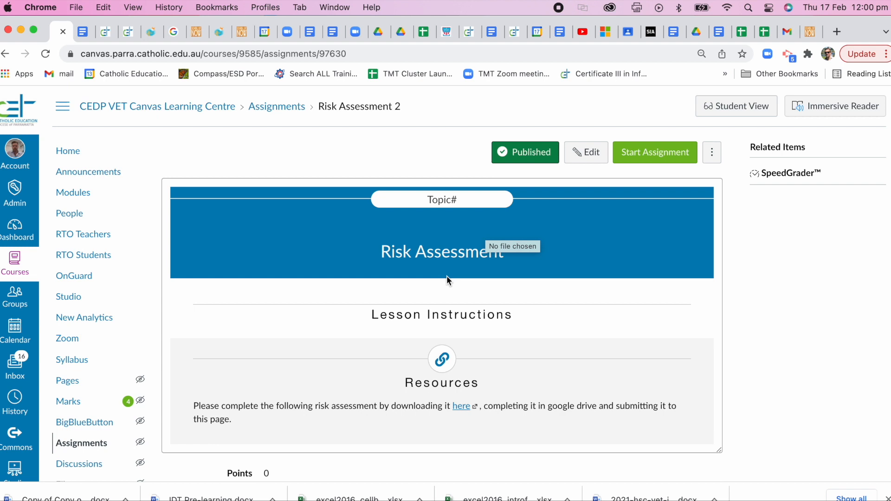
pyautogui.scroll(-5, 447, 275)
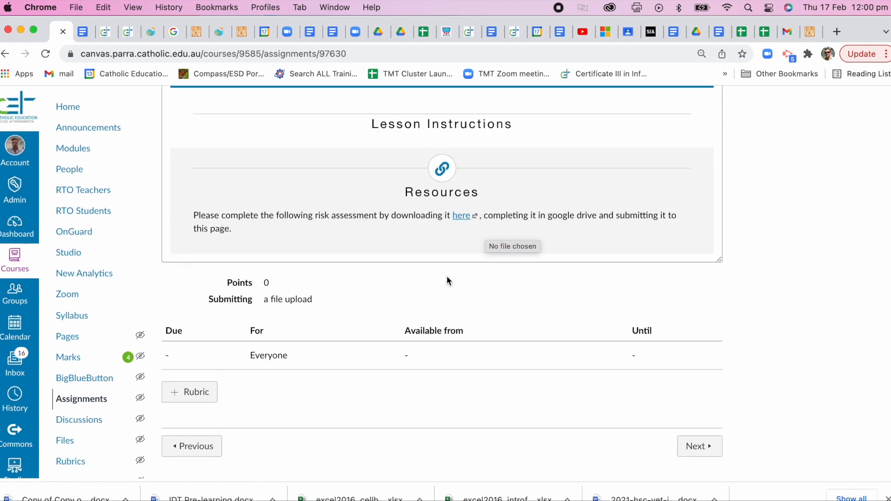